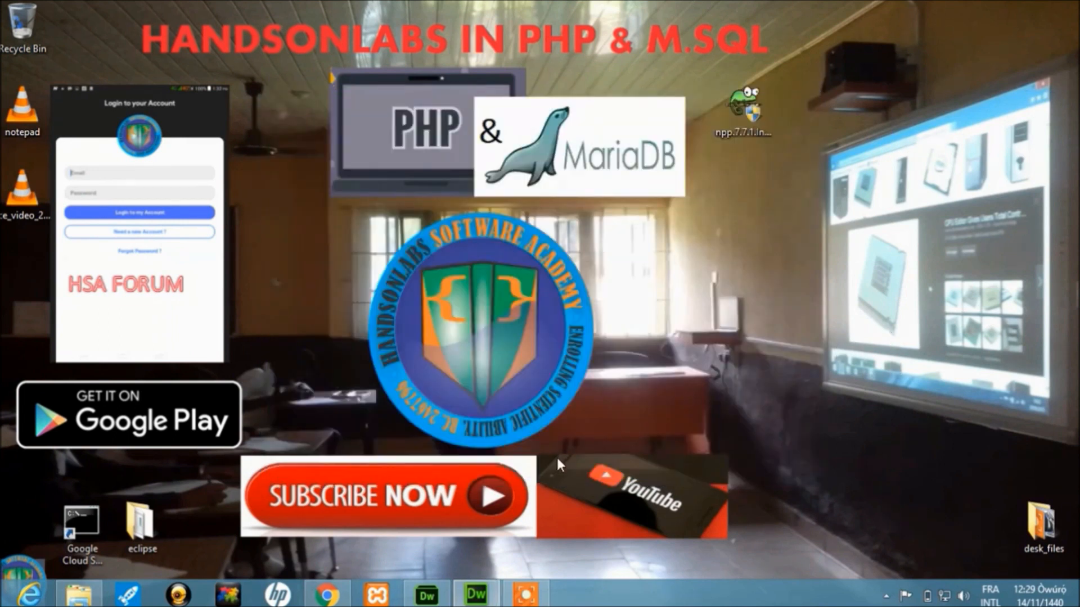
View the Dreamweaver installer window and minimize it again.
{"action": "left_click", "coordinate": [433, 598]}
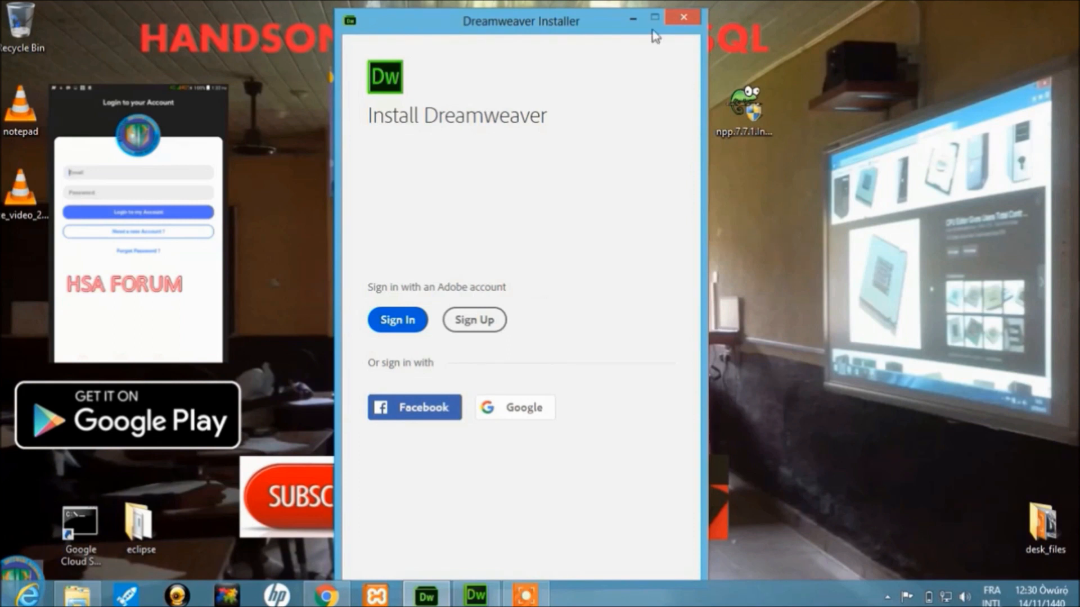
{"action": "left_click", "coordinate": [635, 21]}
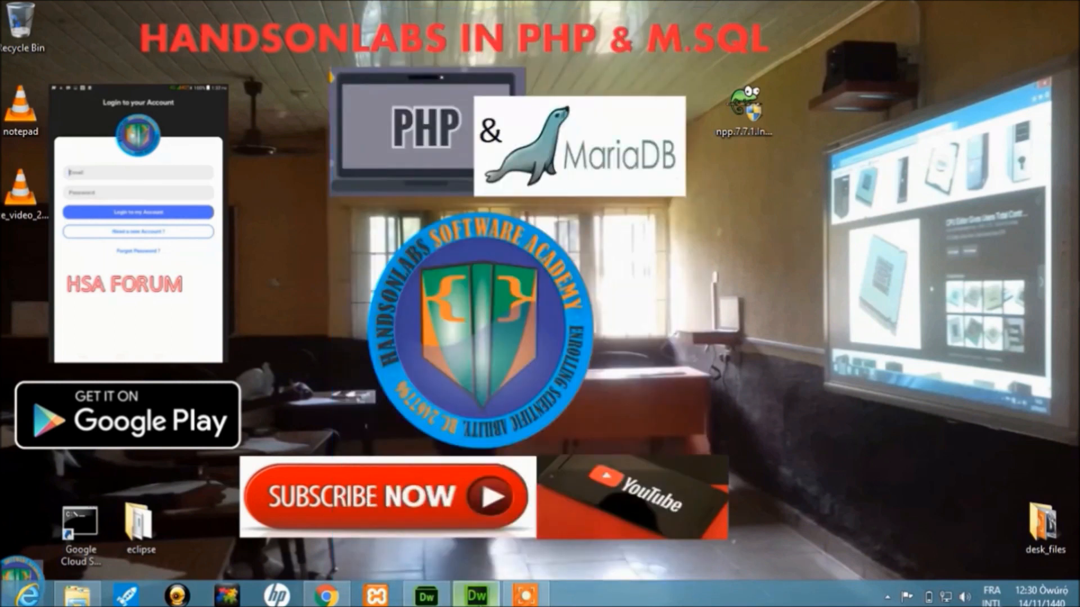
Switch to Dreamweaver, close the index.php document and look through the code of update-single.php.
{"action": "left_click", "coordinate": [476, 595]}
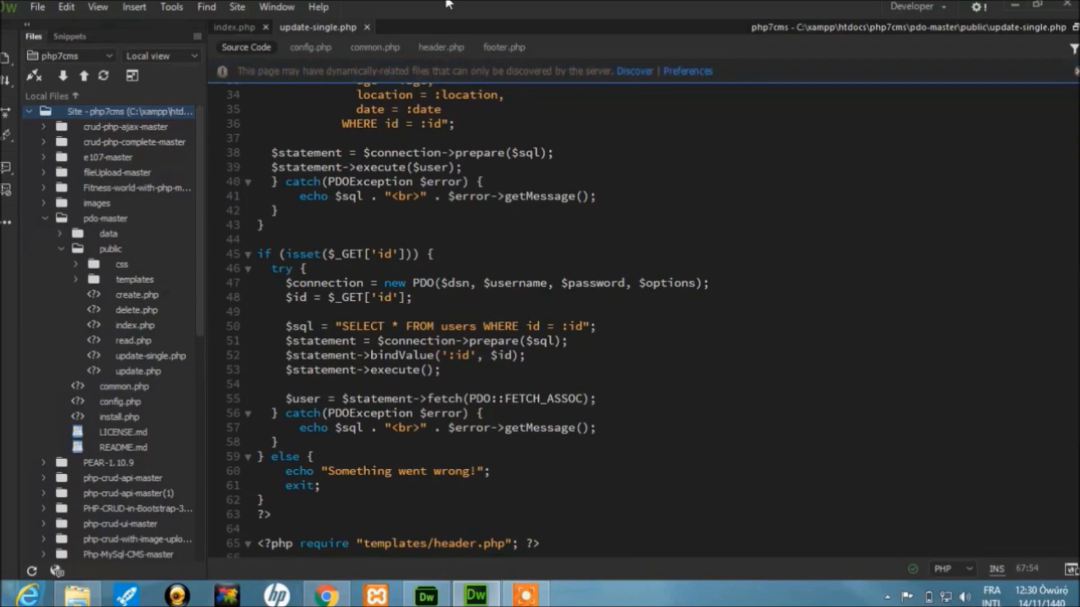
{"action": "left_click", "coordinate": [264, 27]}
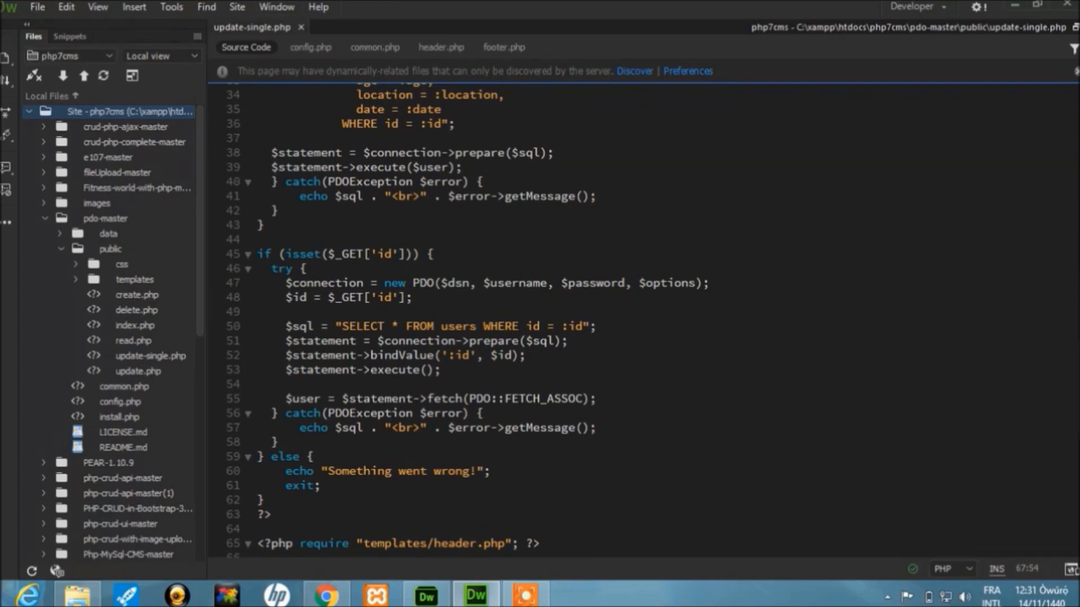
{"action": "scroll", "coordinate": [467, 320], "scroll_direction": "down", "scroll_amount": 4}
{"action": "scroll", "coordinate": [467, 320], "scroll_direction": "up", "scroll_amount": 14}
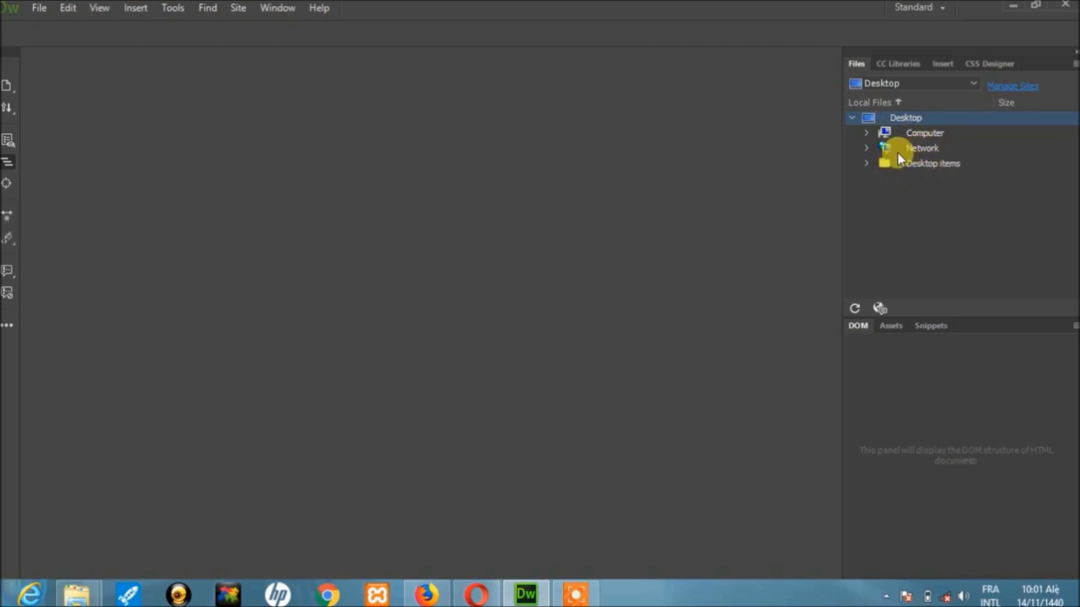
Look through the CC Libraries, Insert and CSS Designer panels and return to the local files list.
{"action": "left_click", "coordinate": [895, 65]}
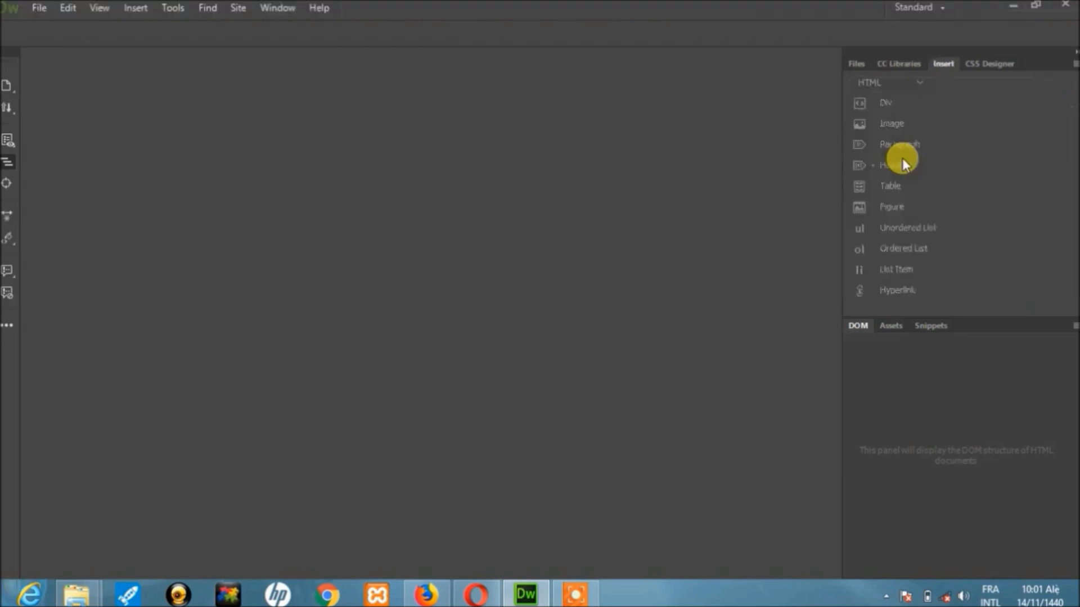
{"action": "left_click", "coordinate": [980, 67]}
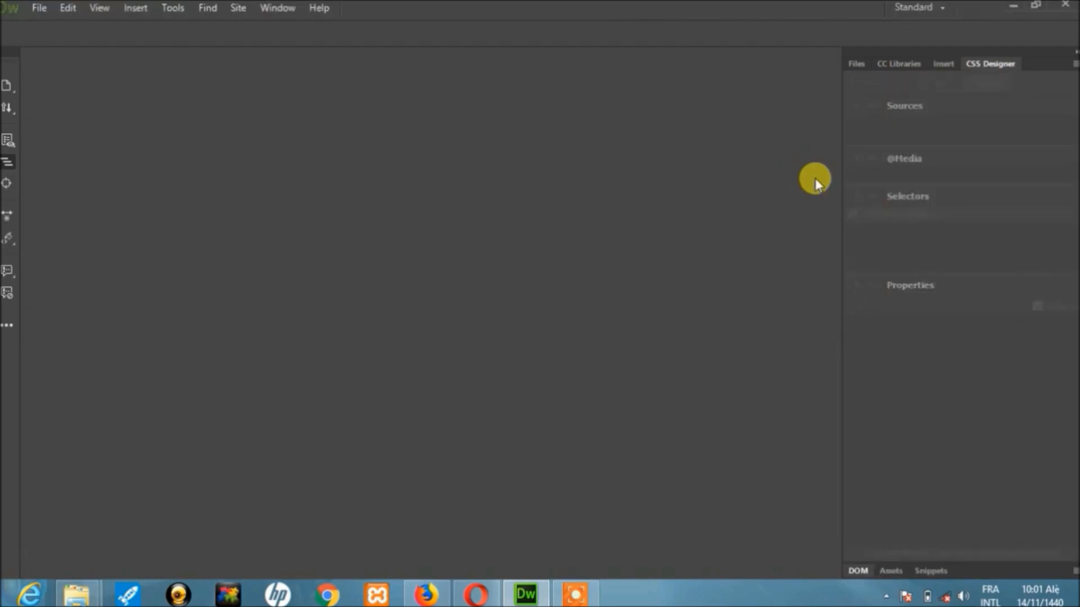
{"action": "left_click", "coordinate": [943, 65]}
{"action": "left_click", "coordinate": [897, 64]}
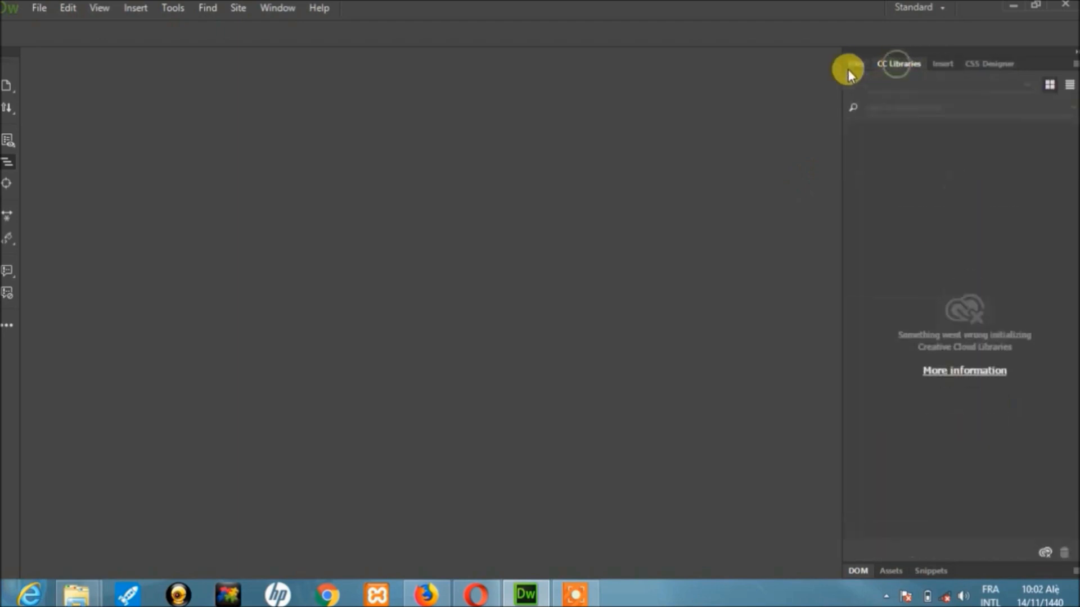
{"action": "left_click", "coordinate": [856, 63]}
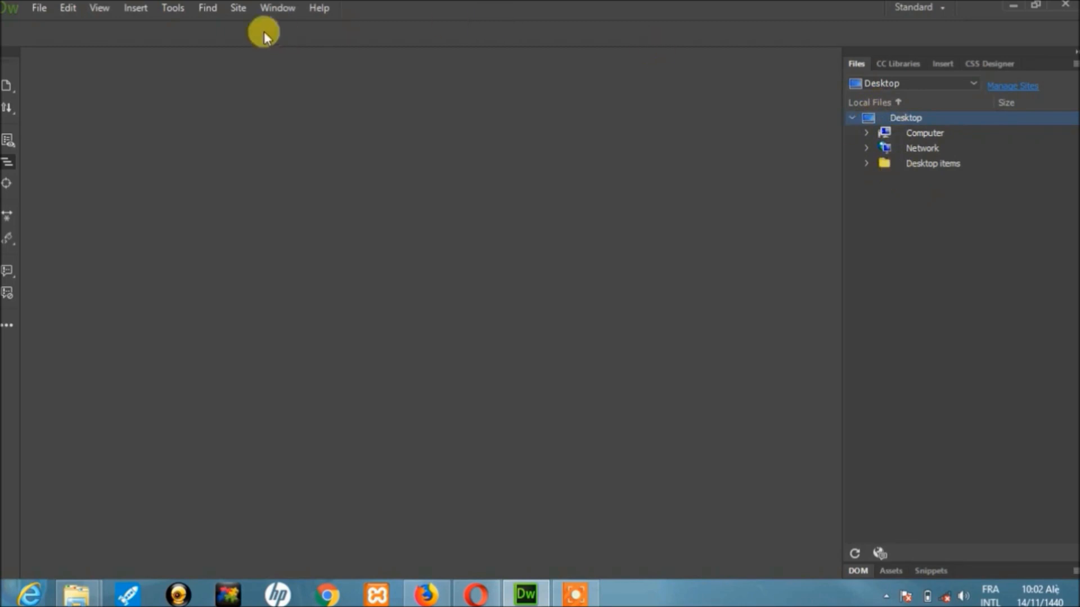
In the Interface preferences, try out the lighter color themes and set the darkest color theme with the Dark code theme.
{"action": "left_click", "coordinate": [65, 10]}
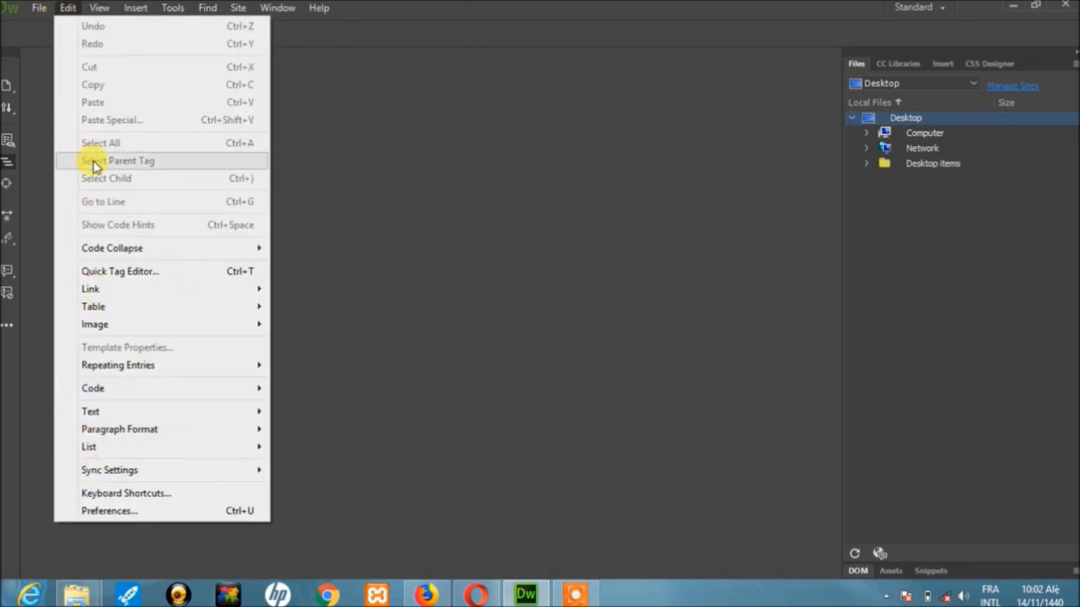
{"action": "left_click", "coordinate": [118, 511]}
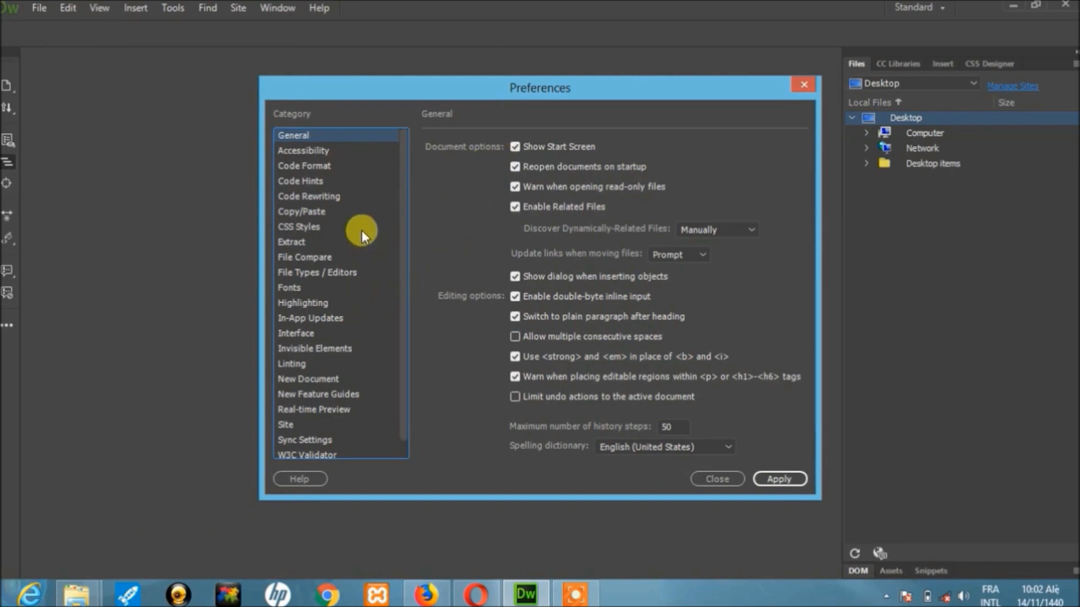
{"action": "left_click", "coordinate": [301, 335]}
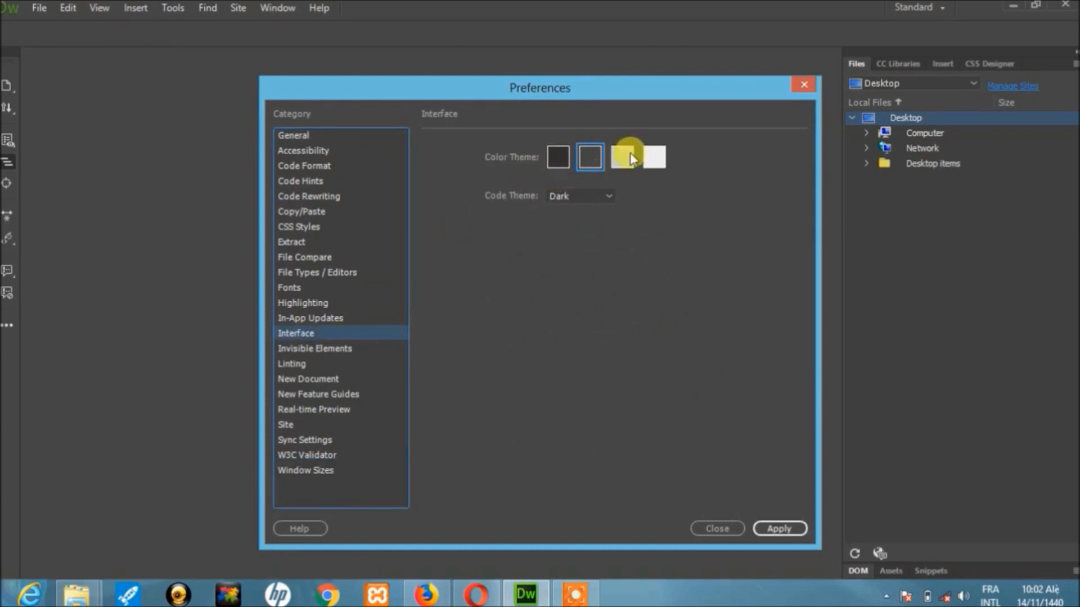
{"action": "left_click", "coordinate": [566, 158]}
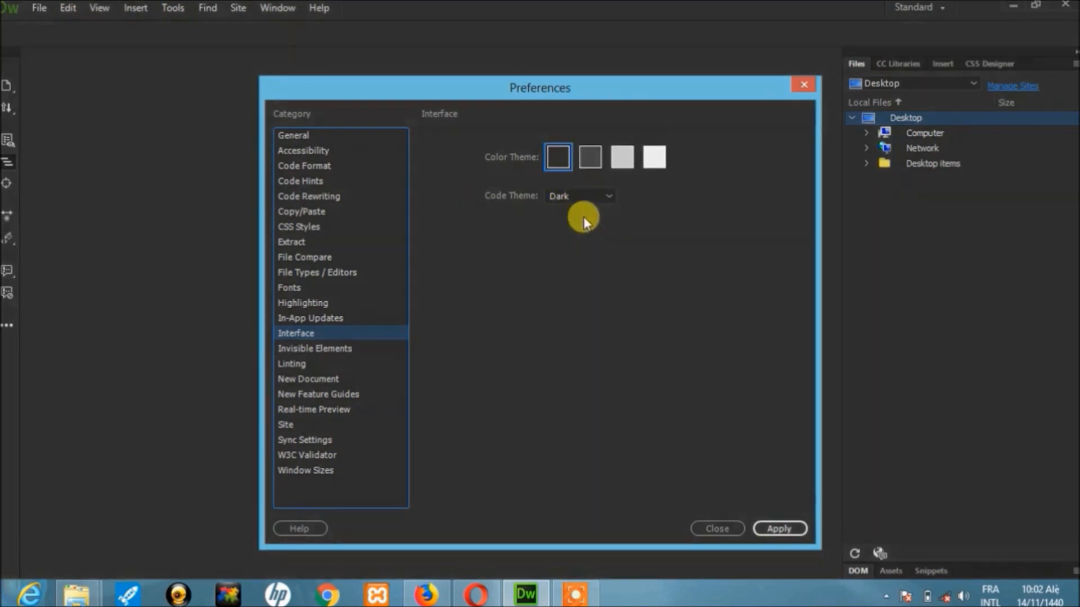
{"action": "left_click", "coordinate": [588, 163]}
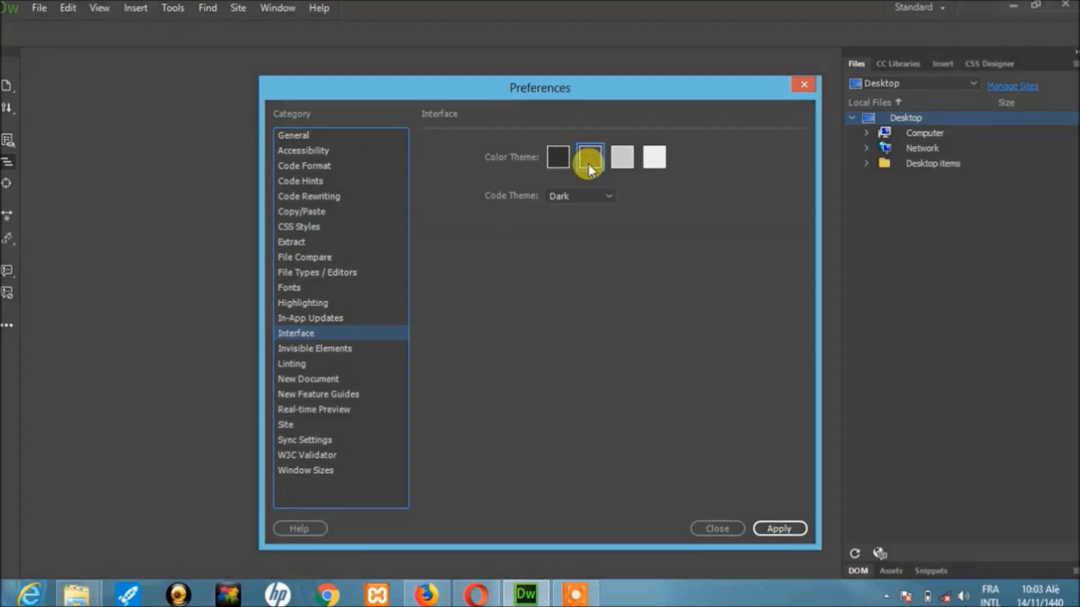
{"action": "left_click", "coordinate": [595, 199]}
{"action": "left_click", "coordinate": [644, 201]}
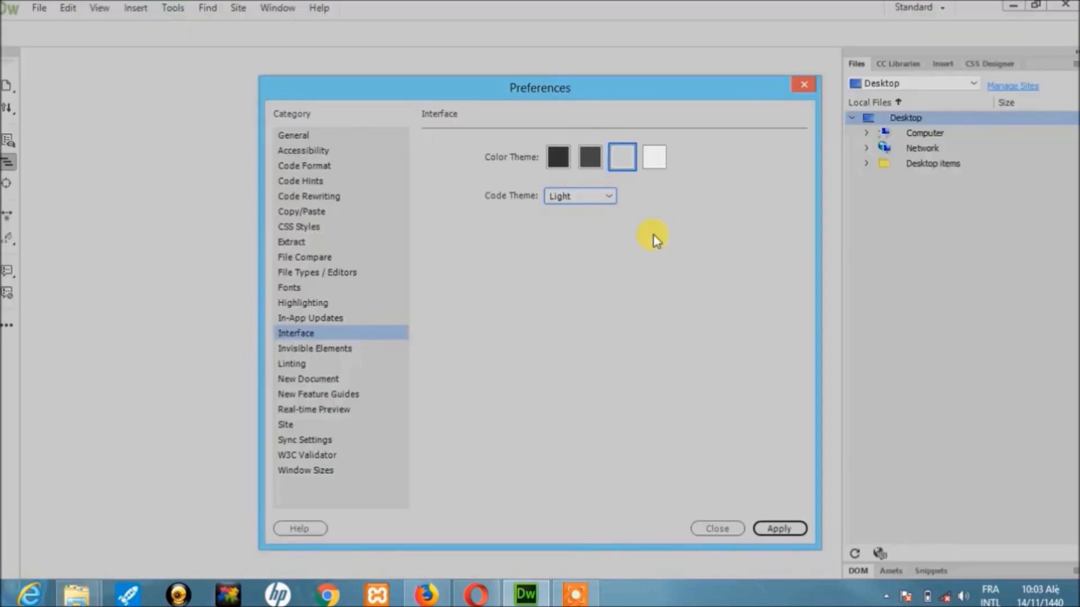
{"action": "left_click", "coordinate": [651, 160]}
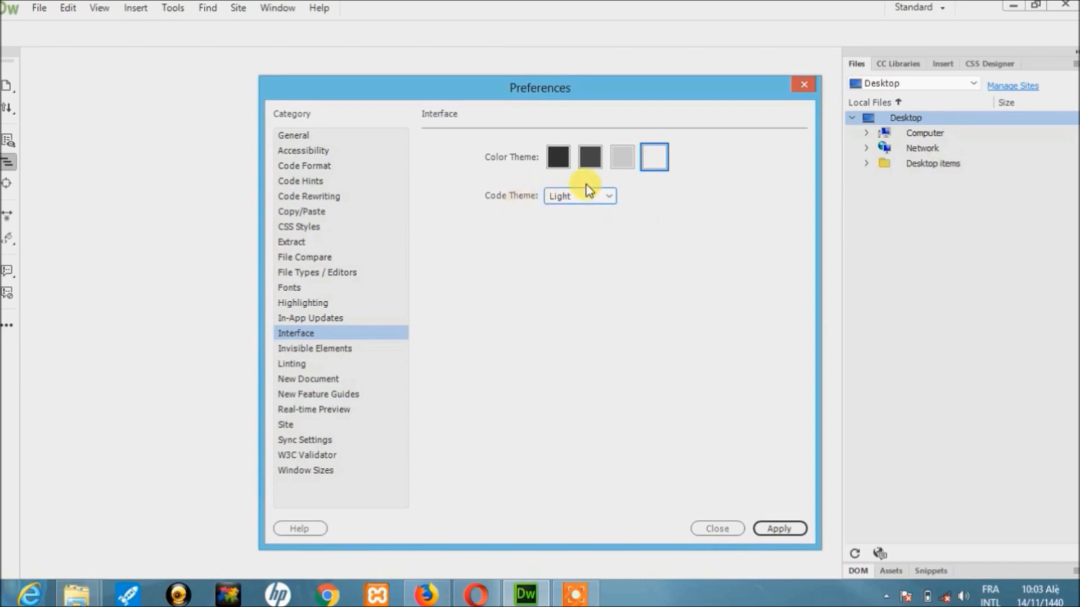
{"action": "left_click", "coordinate": [558, 159]}
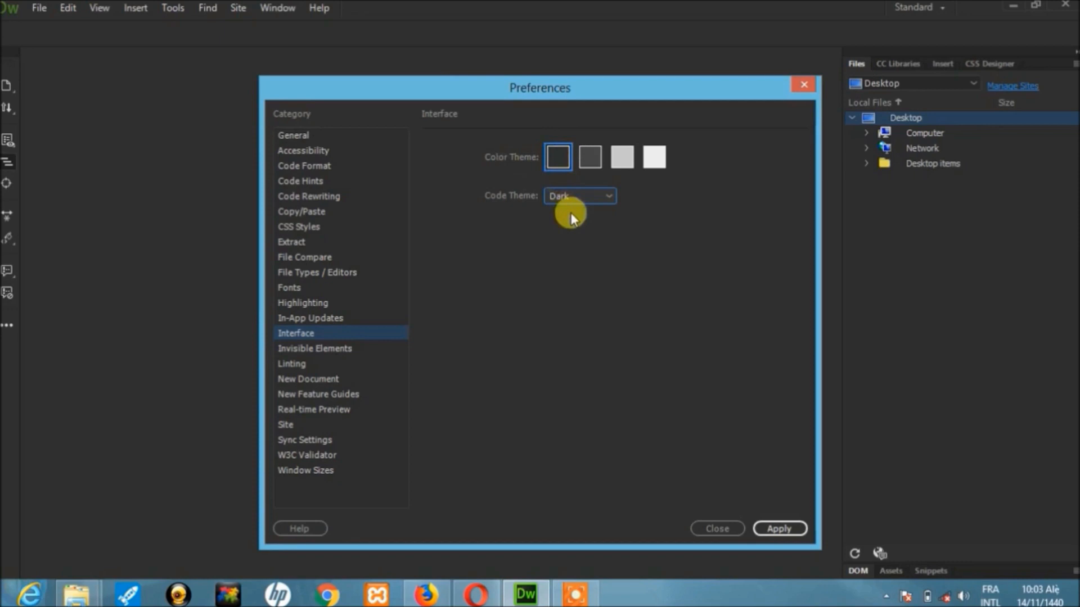
{"action": "left_click", "coordinate": [807, 85]}
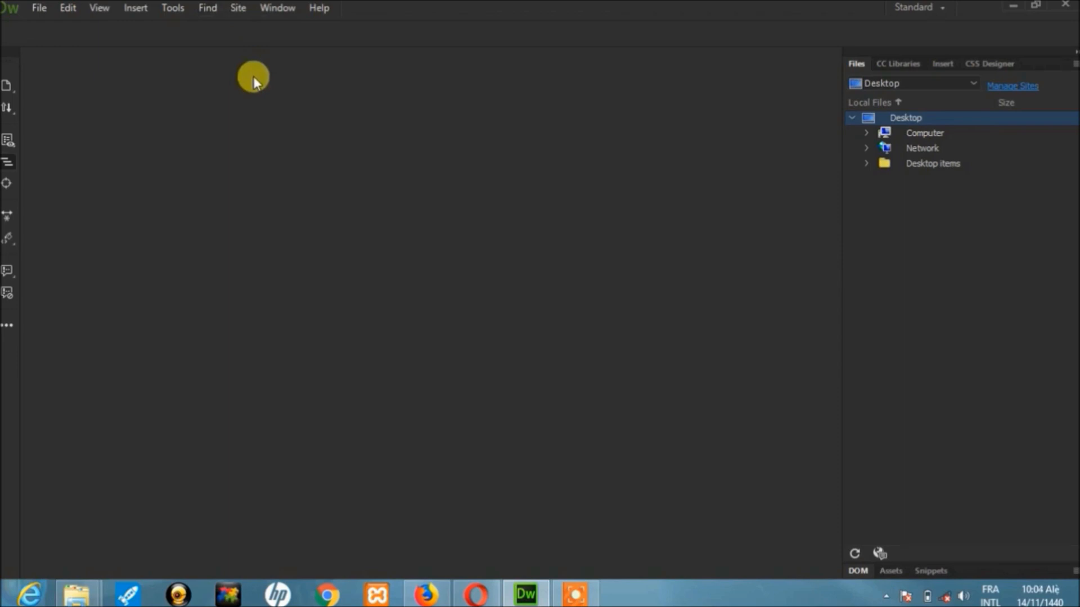
Examine the Servers, CSS Preprocessors and Advanced Settings categories of a new site's setup and close it without saving.
{"action": "left_click", "coordinate": [239, 17]}
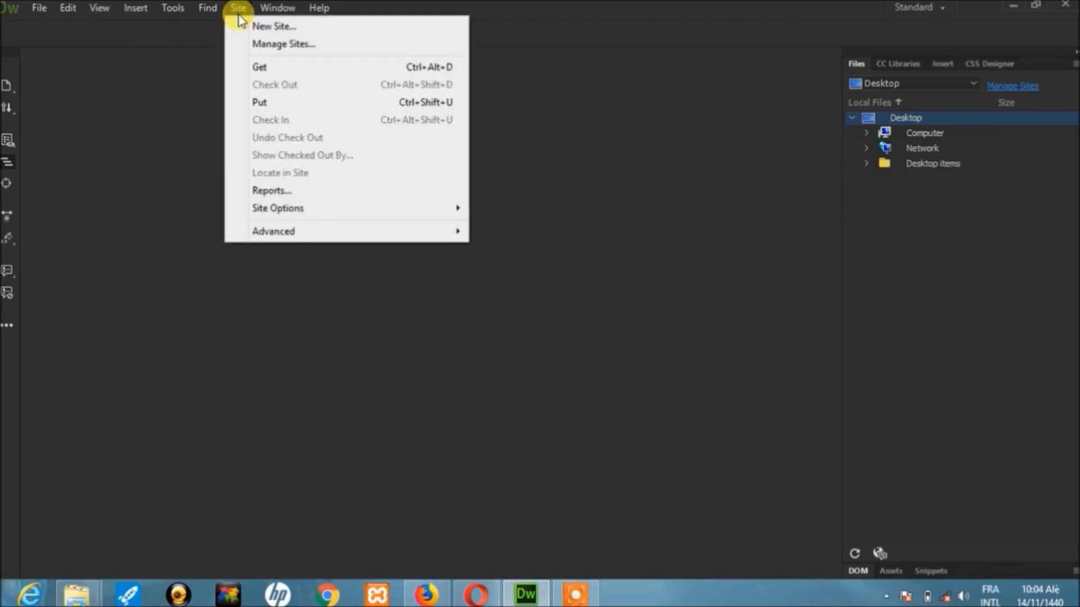
{"action": "left_click", "coordinate": [256, 26]}
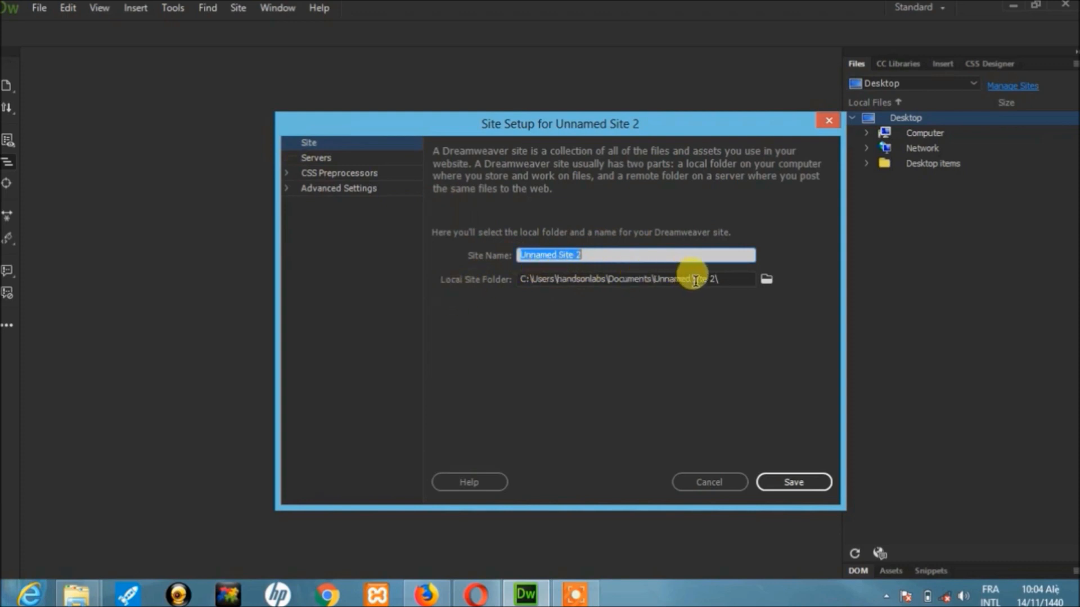
{"action": "left_click", "coordinate": [315, 159]}
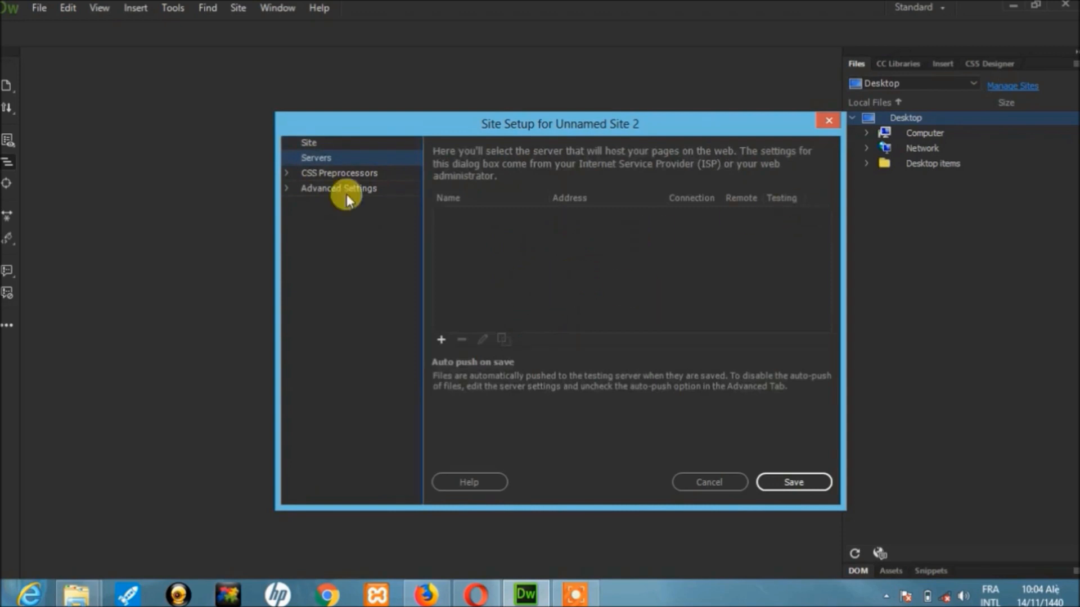
{"action": "left_click", "coordinate": [341, 177]}
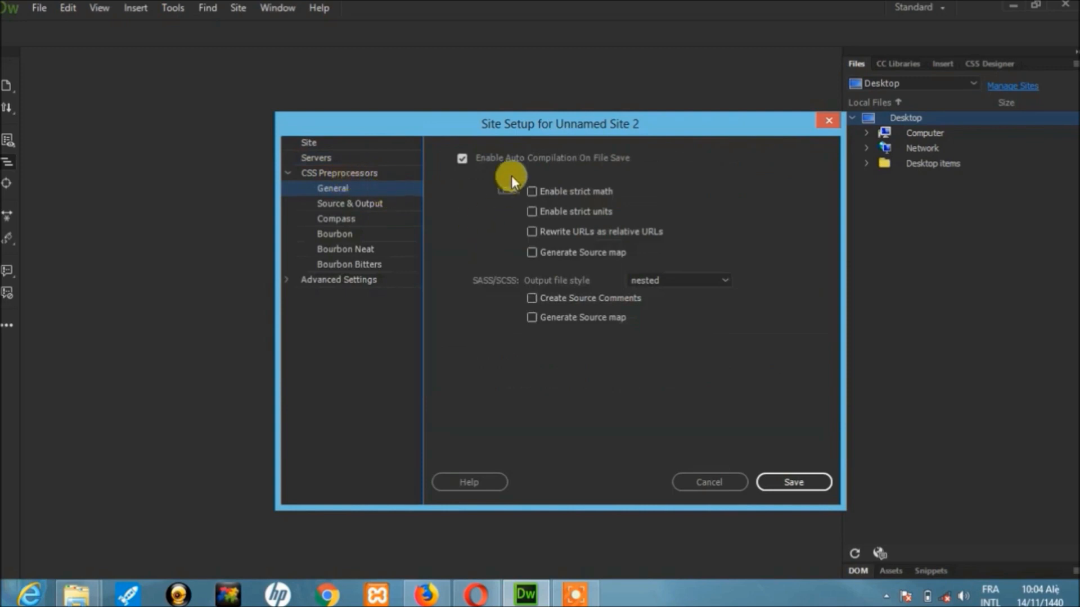
{"action": "left_click", "coordinate": [288, 174]}
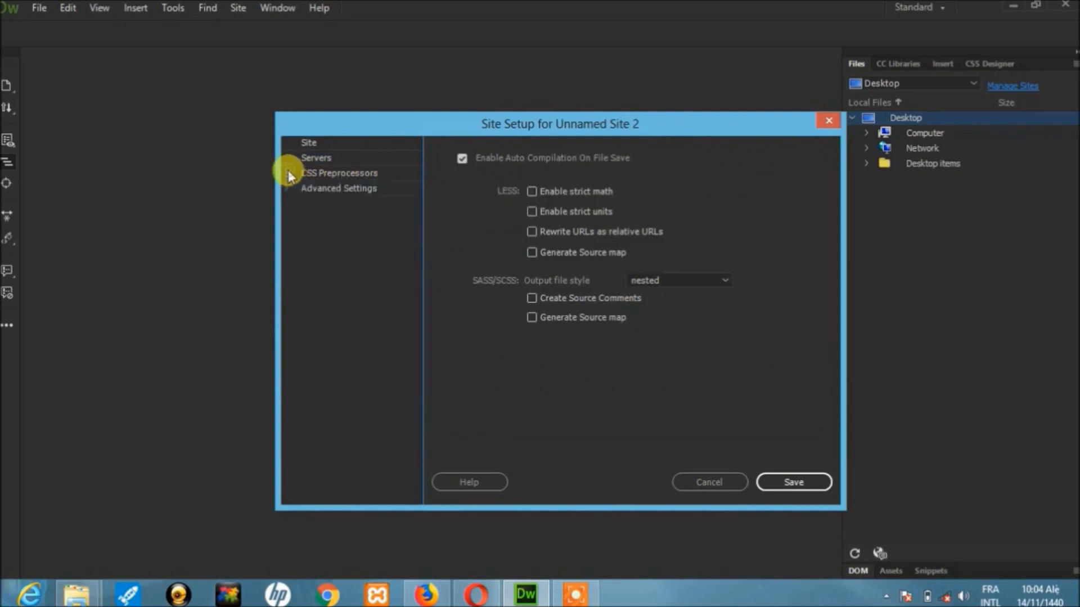
{"action": "left_click", "coordinate": [315, 189]}
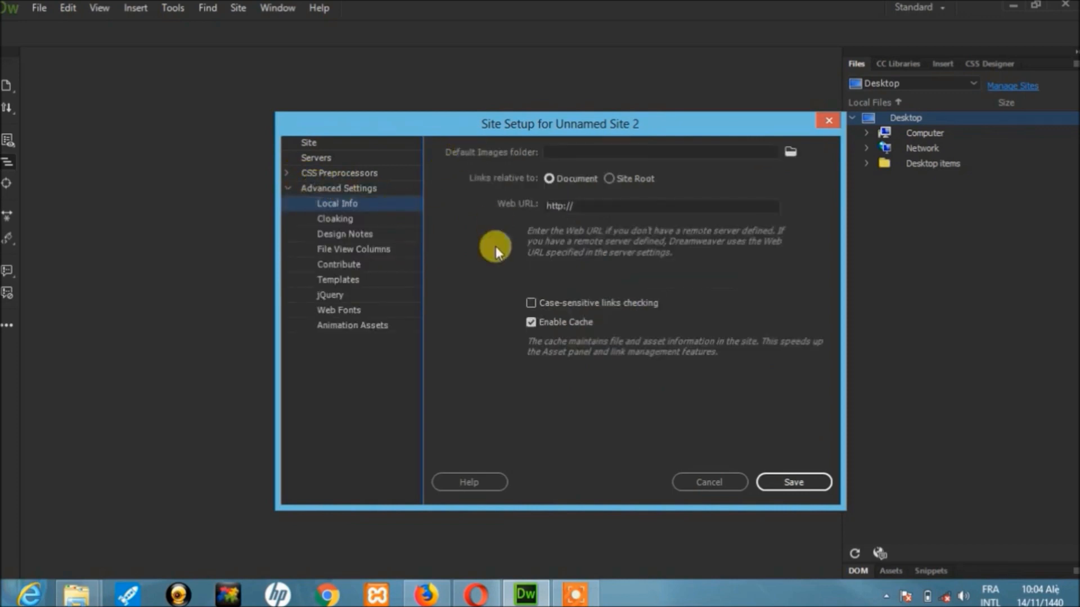
{"action": "left_click", "coordinate": [827, 120]}
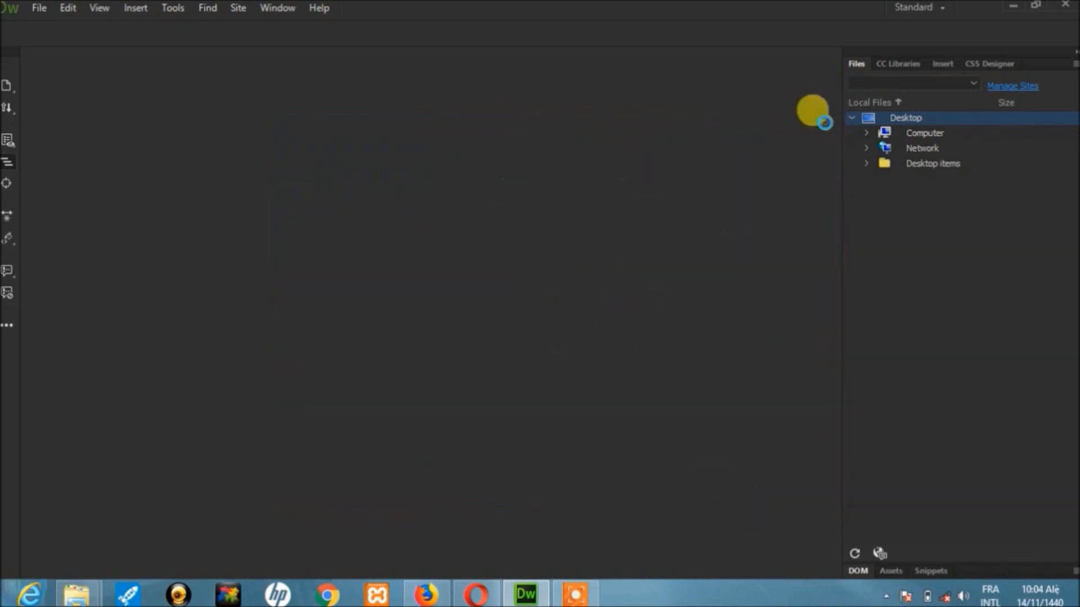
Examine the Manage Sites dialog, including its new site and help options, and close it.
{"action": "left_click", "coordinate": [237, 7]}
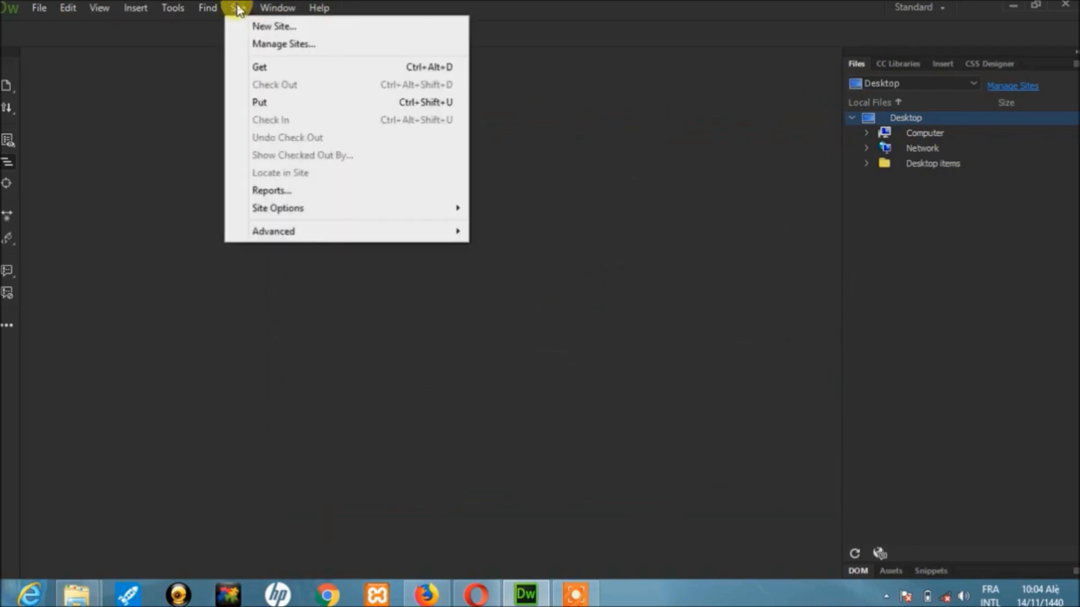
{"action": "left_click", "coordinate": [267, 44]}
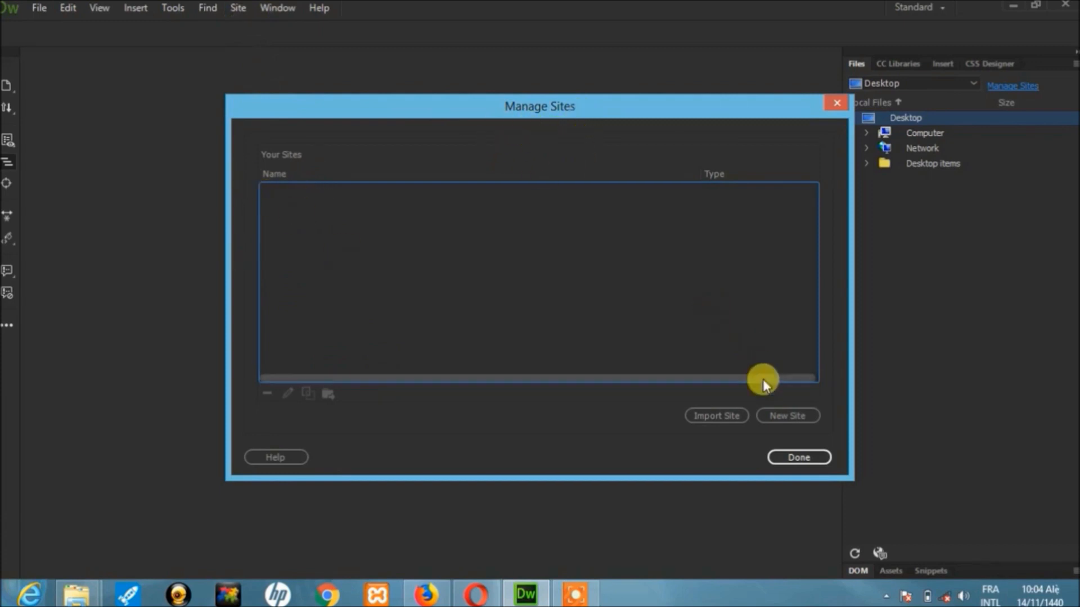
{"action": "left_click", "coordinate": [779, 417]}
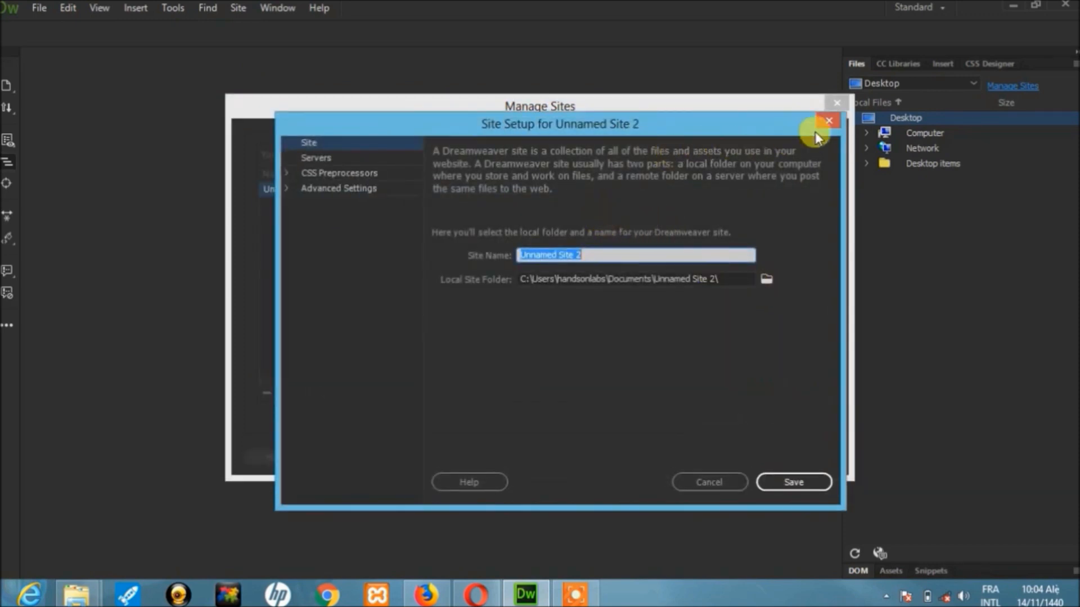
{"action": "left_click", "coordinate": [830, 120]}
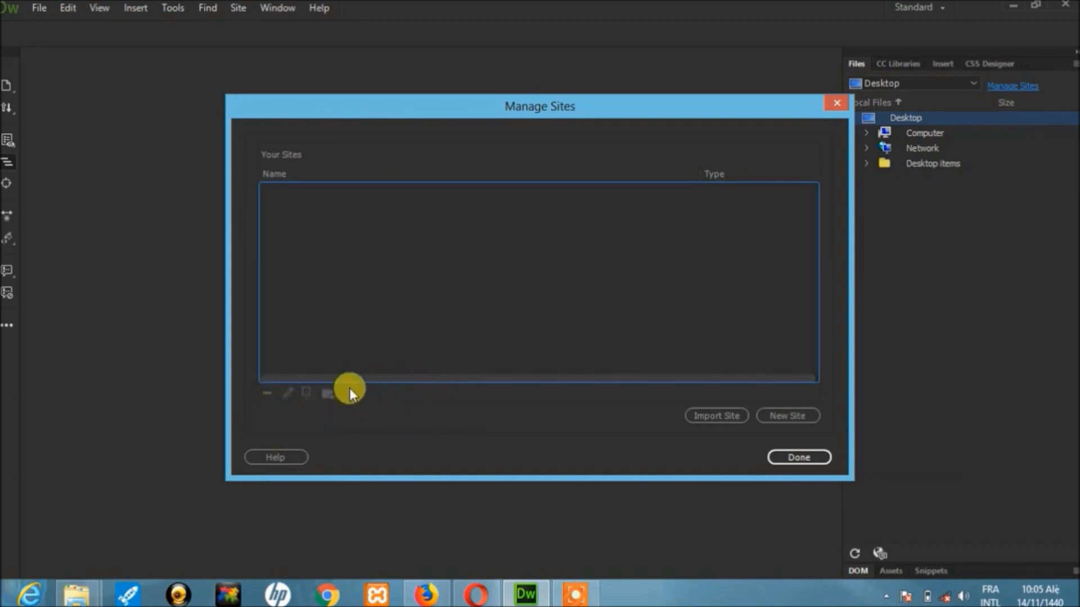
{"action": "left_click", "coordinate": [289, 458]}
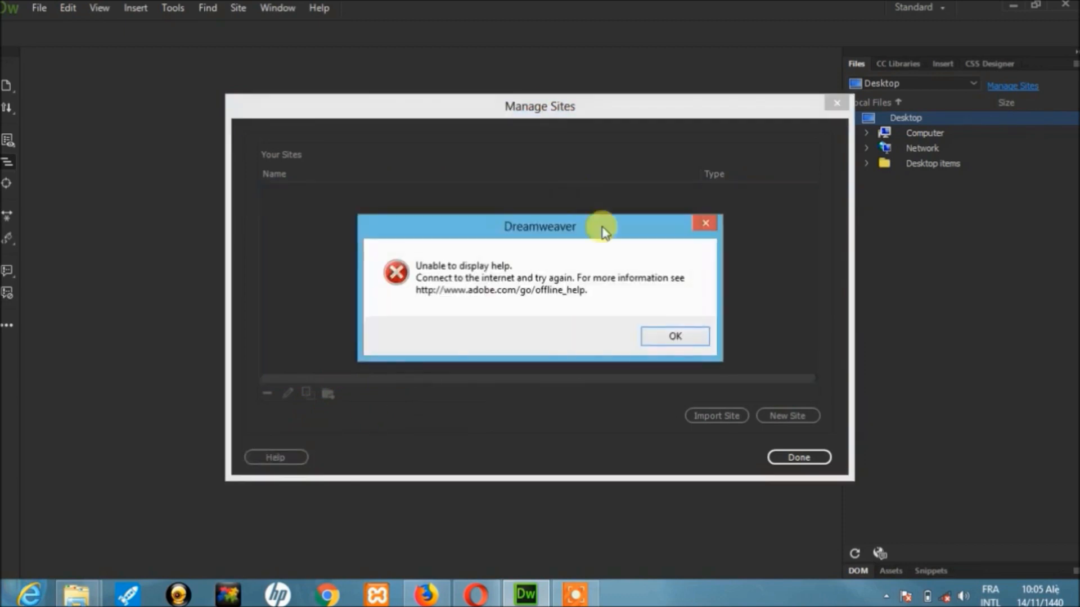
{"action": "left_click", "coordinate": [659, 335]}
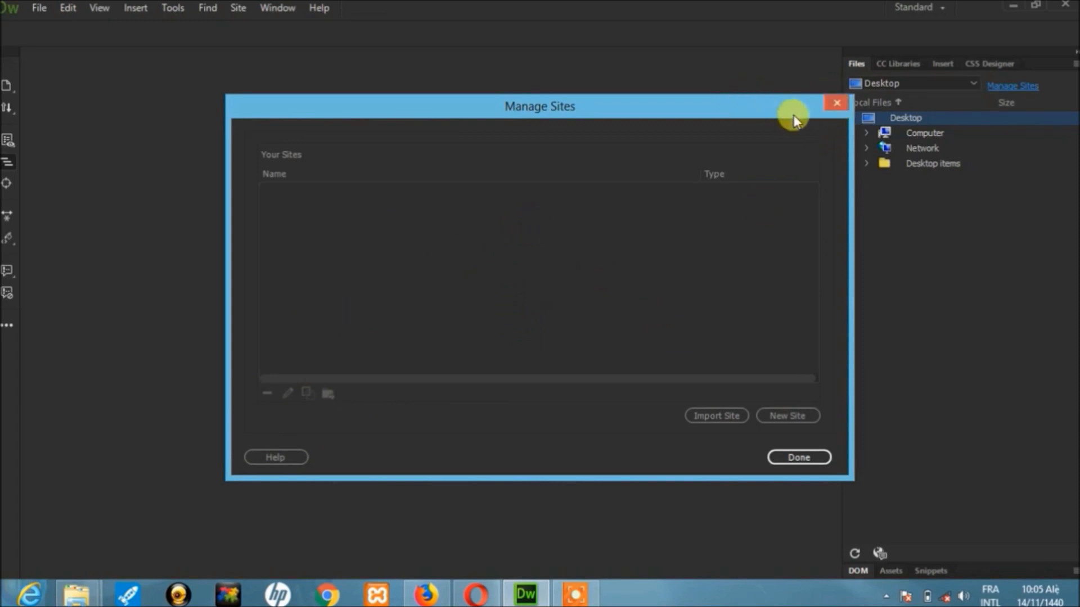
{"action": "left_click", "coordinate": [834, 102]}
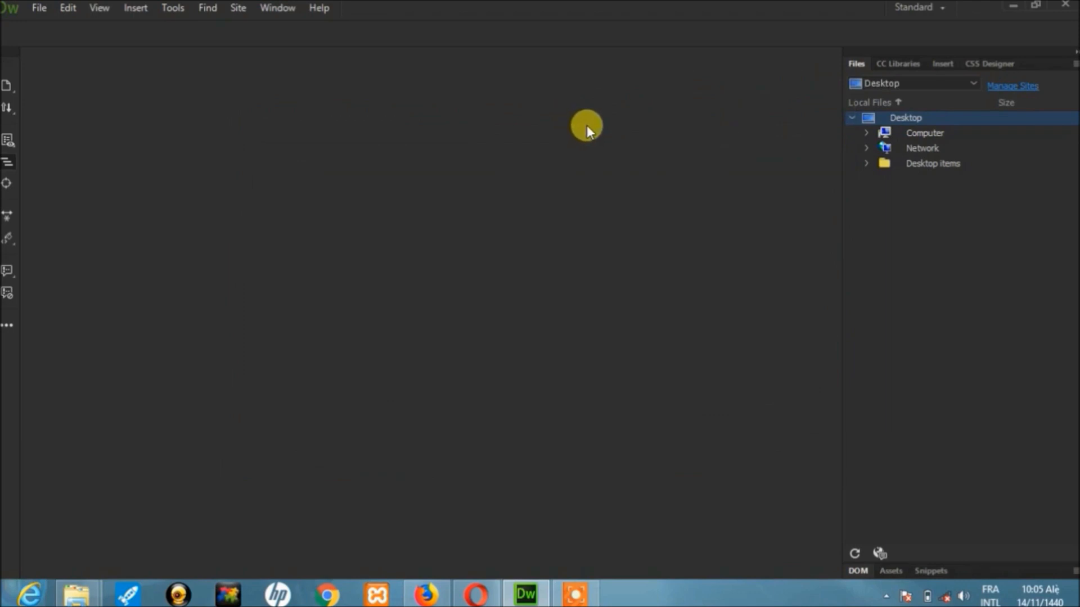
Start setting up a new site and name it First.
{"action": "left_click", "coordinate": [238, 8]}
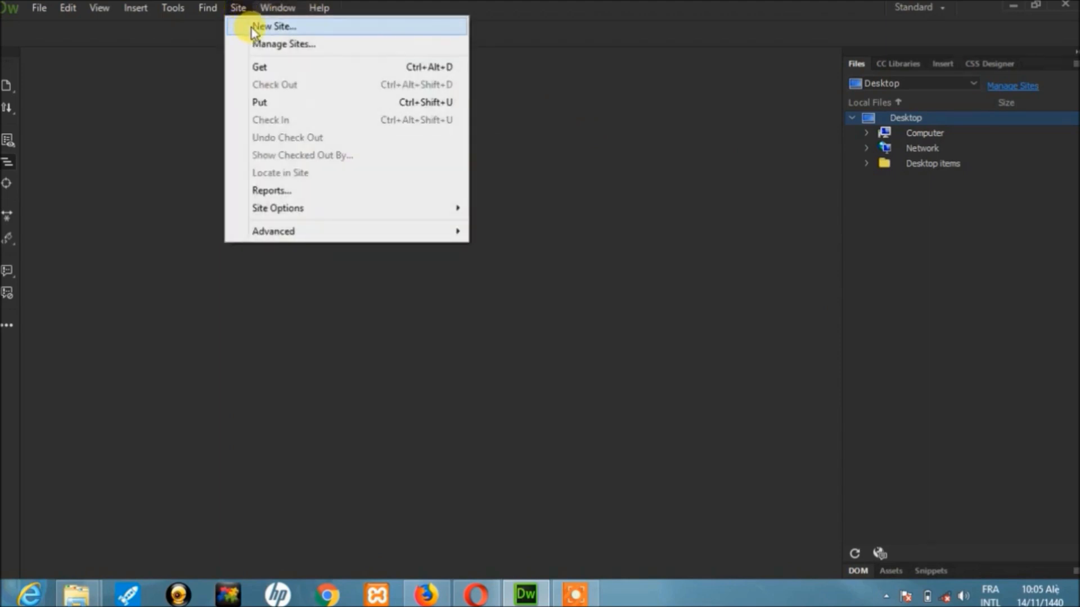
{"action": "left_click", "coordinate": [252, 28]}
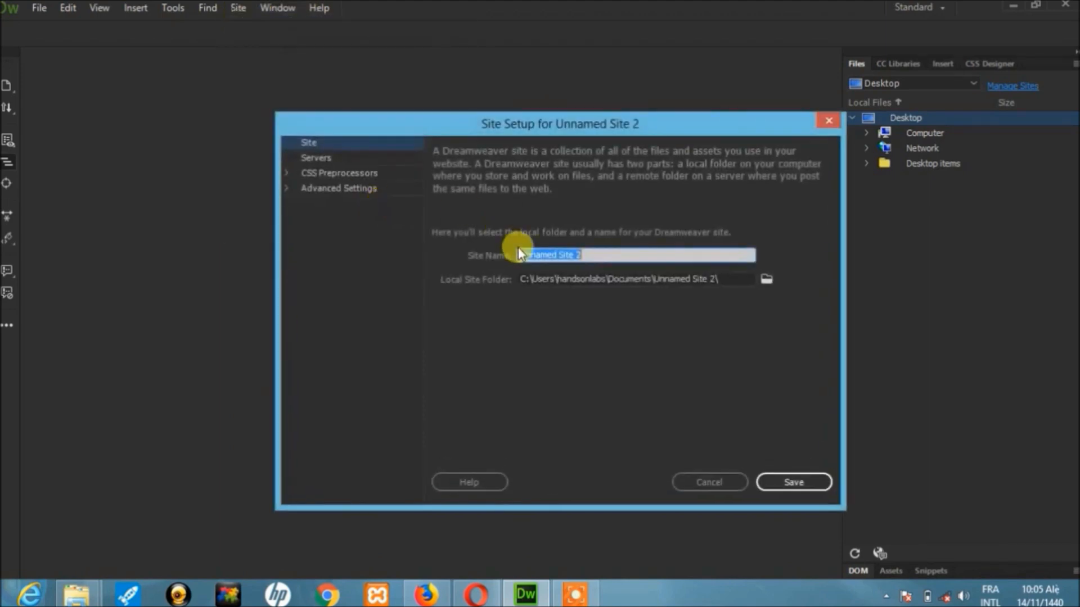
{"action": "type", "text": "First"}
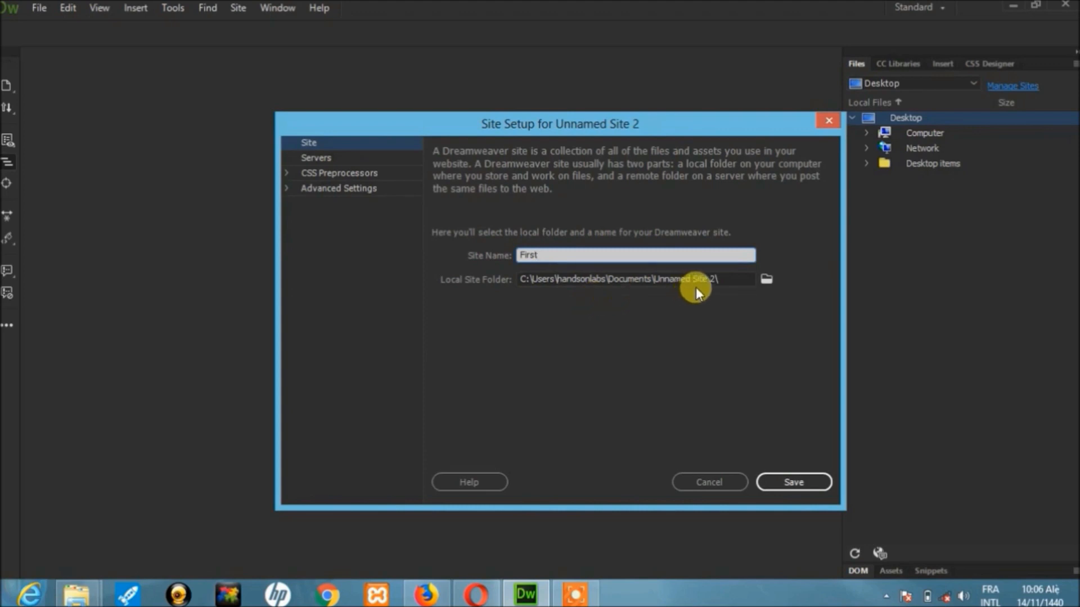
Browse for the site's local folder and go to C:\xampp\htdocs.
{"action": "left_click", "coordinate": [712, 278]}
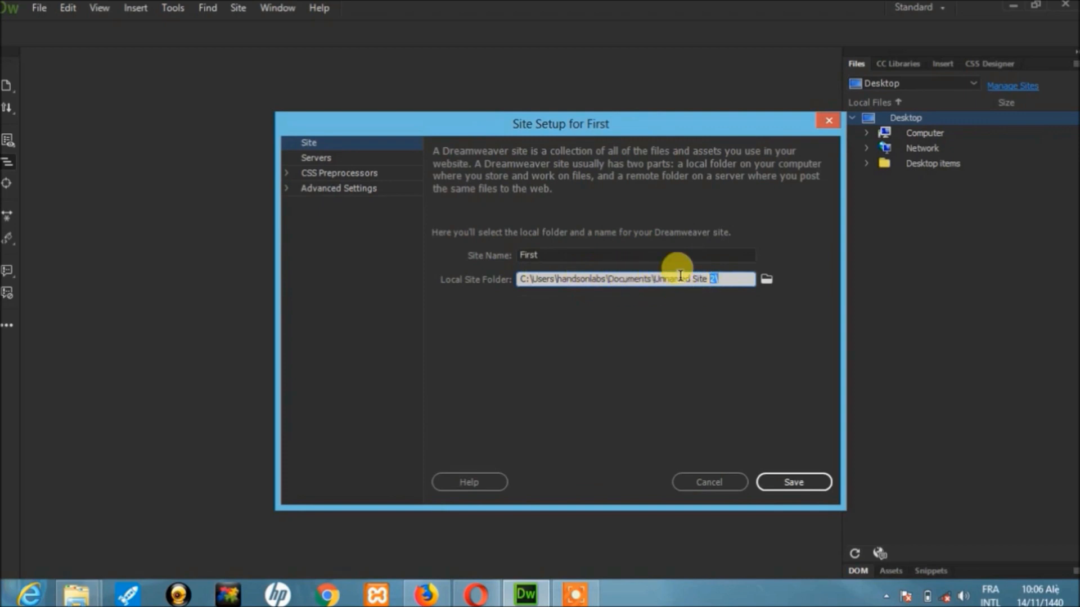
{"action": "left_click", "coordinate": [731, 284]}
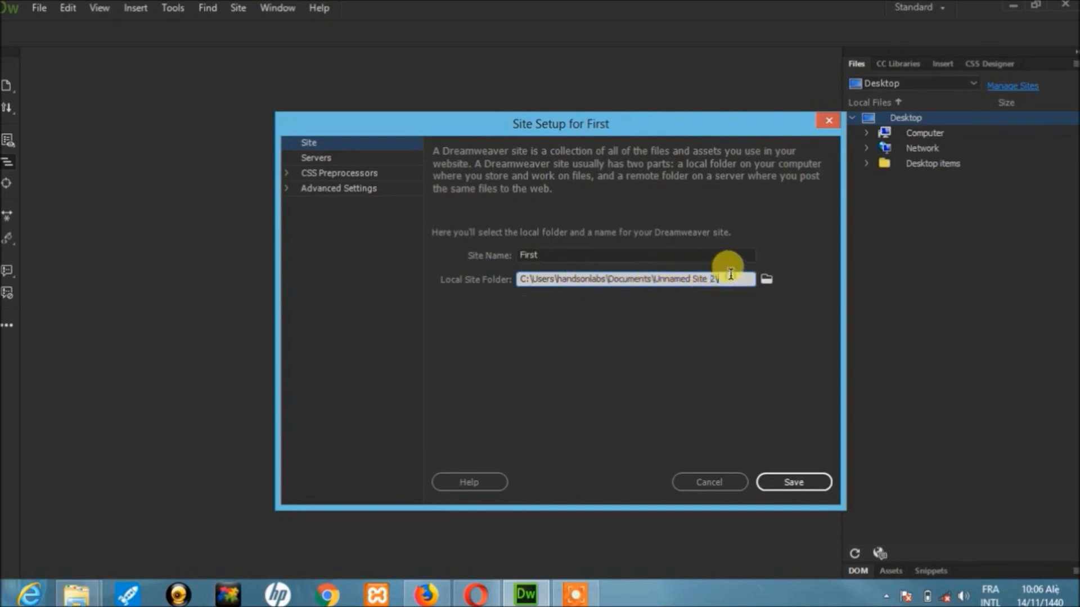
{"action": "left_click", "coordinate": [767, 281]}
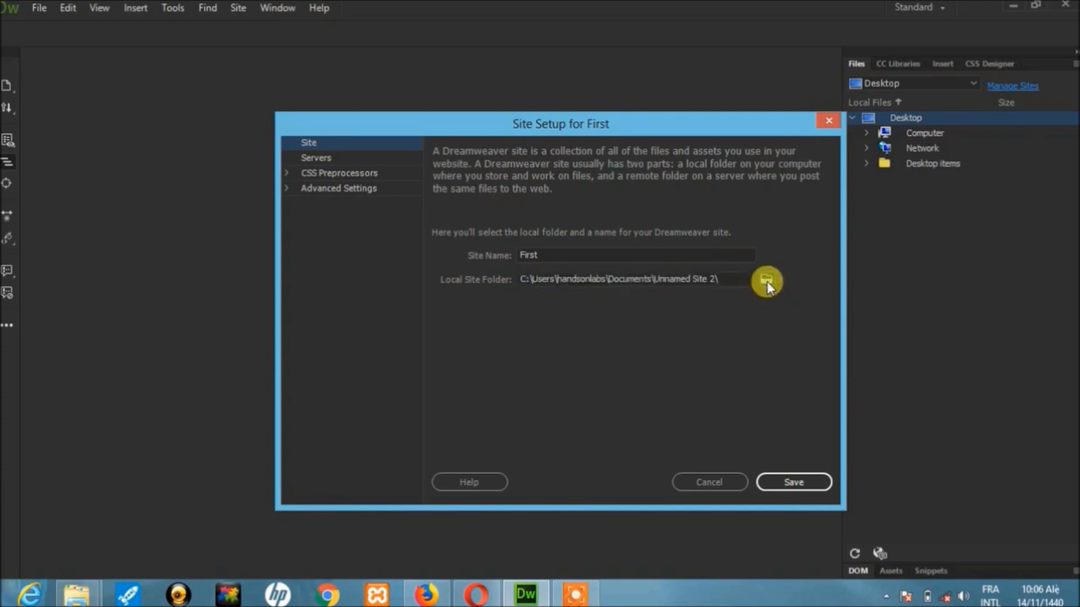
{"action": "left_click", "coordinate": [767, 279]}
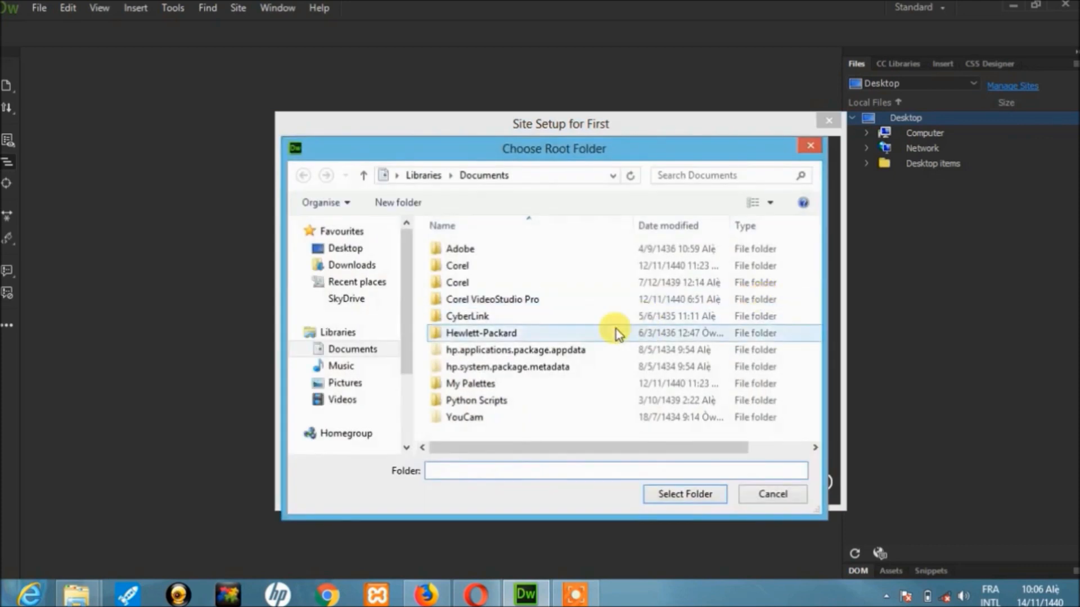
{"action": "left_click_drag", "start_coordinate": [406, 331], "coordinate": [405, 387]}
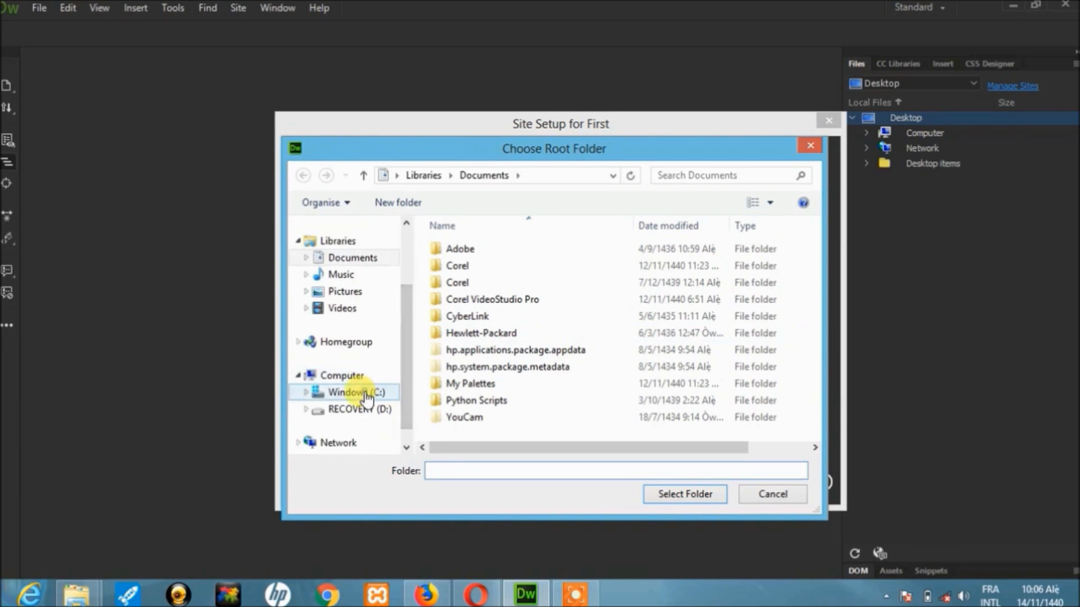
{"action": "left_click", "coordinate": [391, 392]}
{"action": "left_click", "coordinate": [551, 336]}
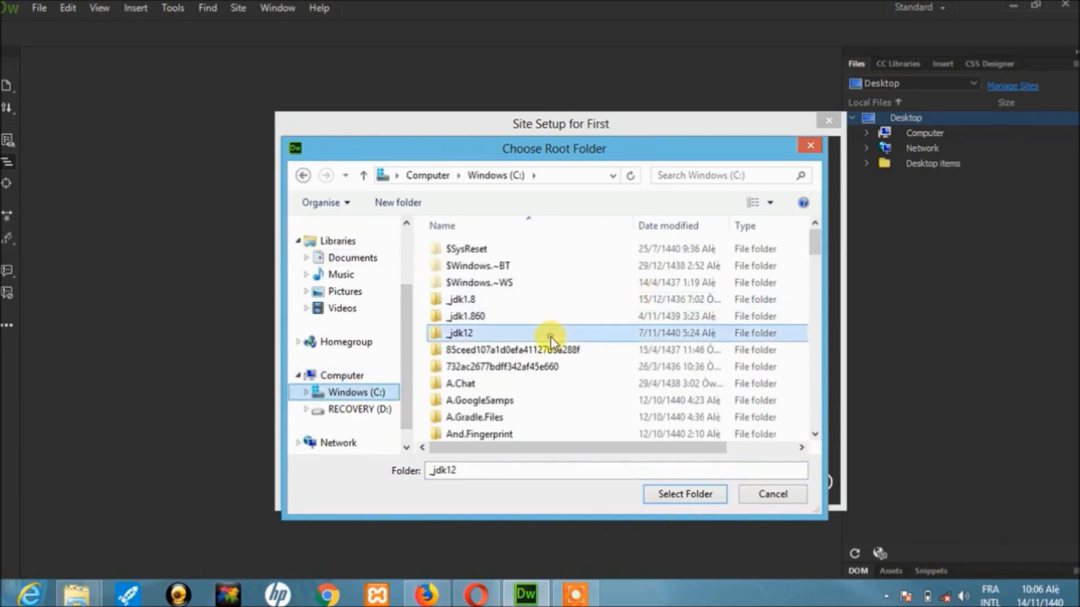
{"action": "key", "text": "x"}
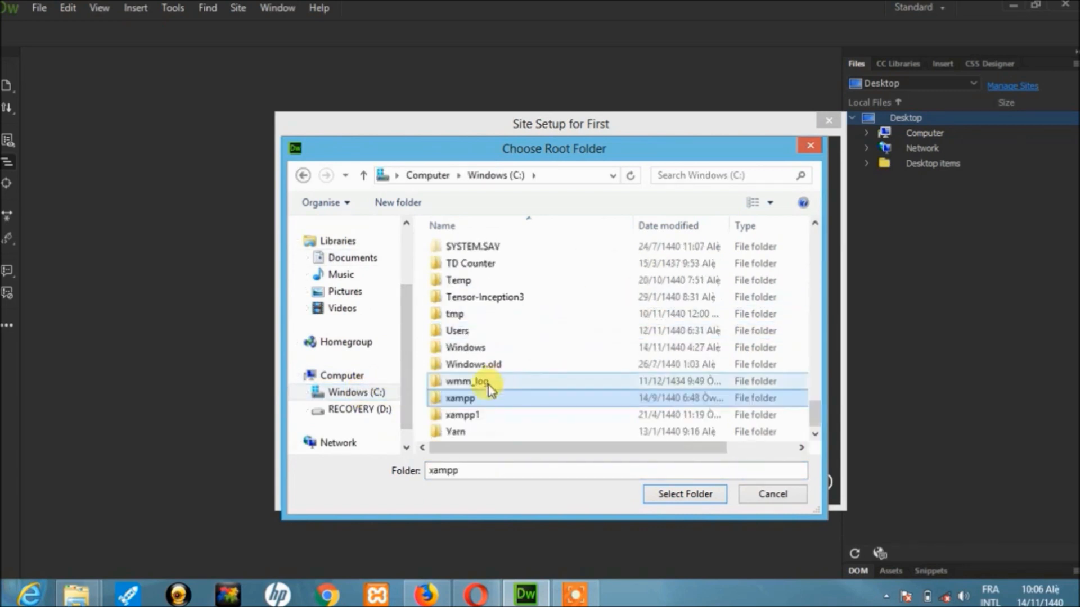
{"action": "double_click", "coordinate": [475, 396]}
{"action": "double_click", "coordinate": [470, 332]}
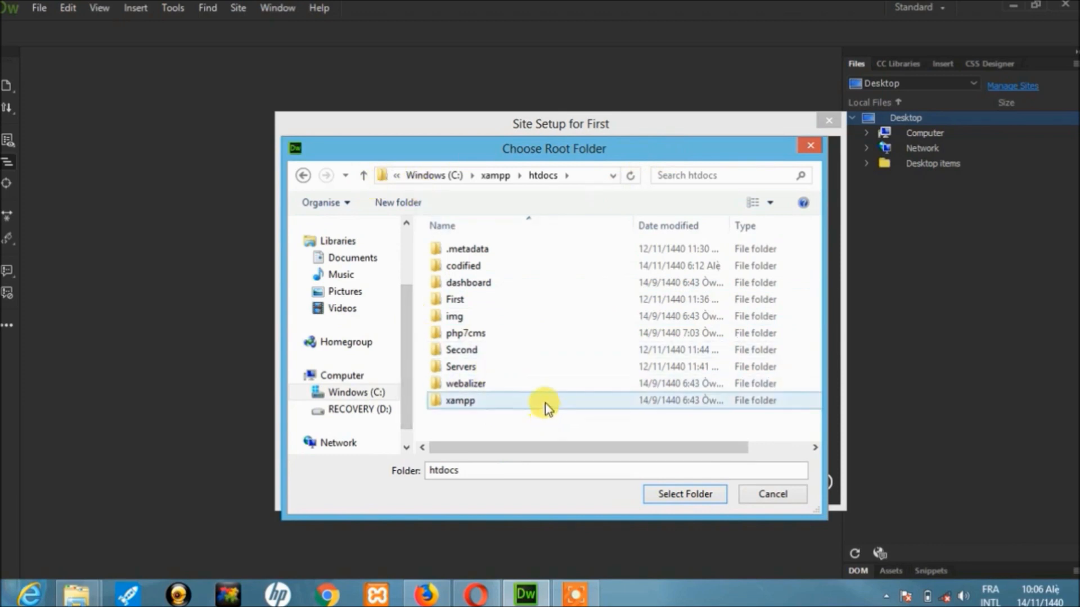
Create a folder named Dreamweaver in htdocs and choose it as the local site folder.
{"action": "left_click", "coordinate": [388, 204]}
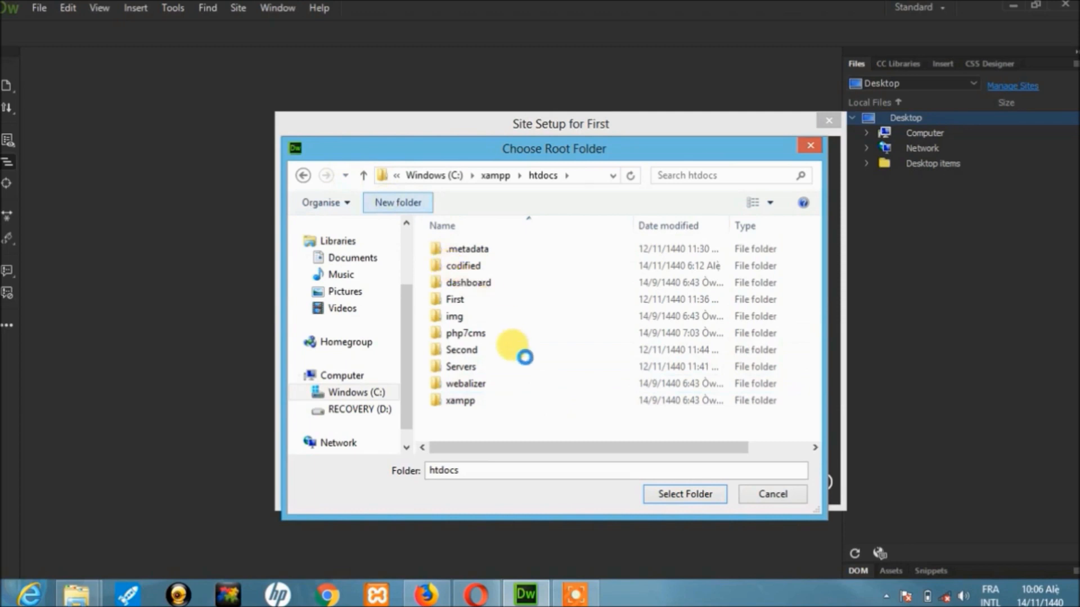
{"action": "type", "text": "Dreamweaver"}
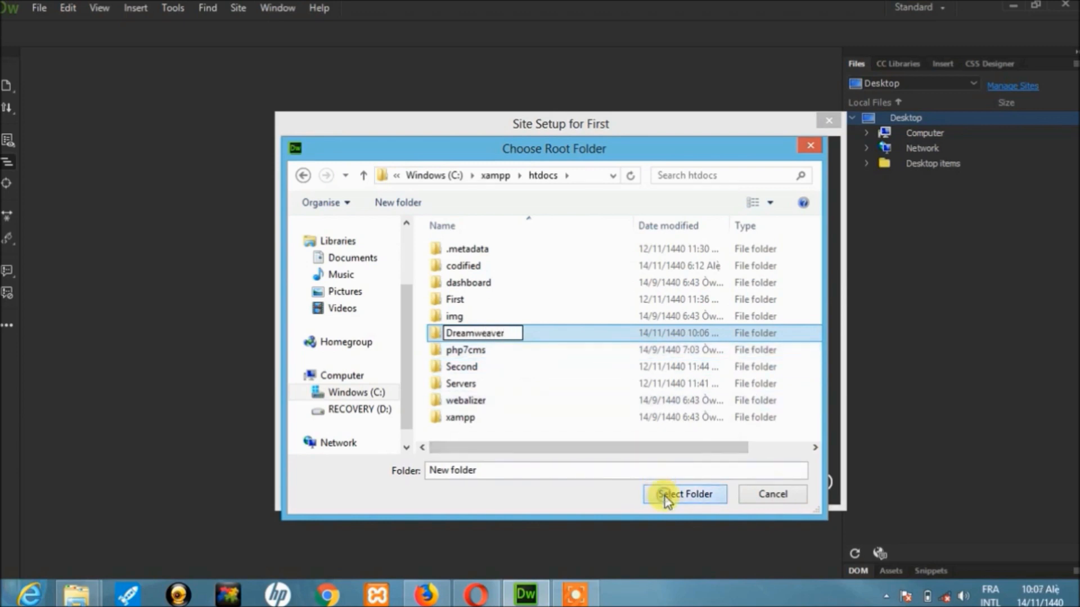
{"action": "key", "text": "Return"}
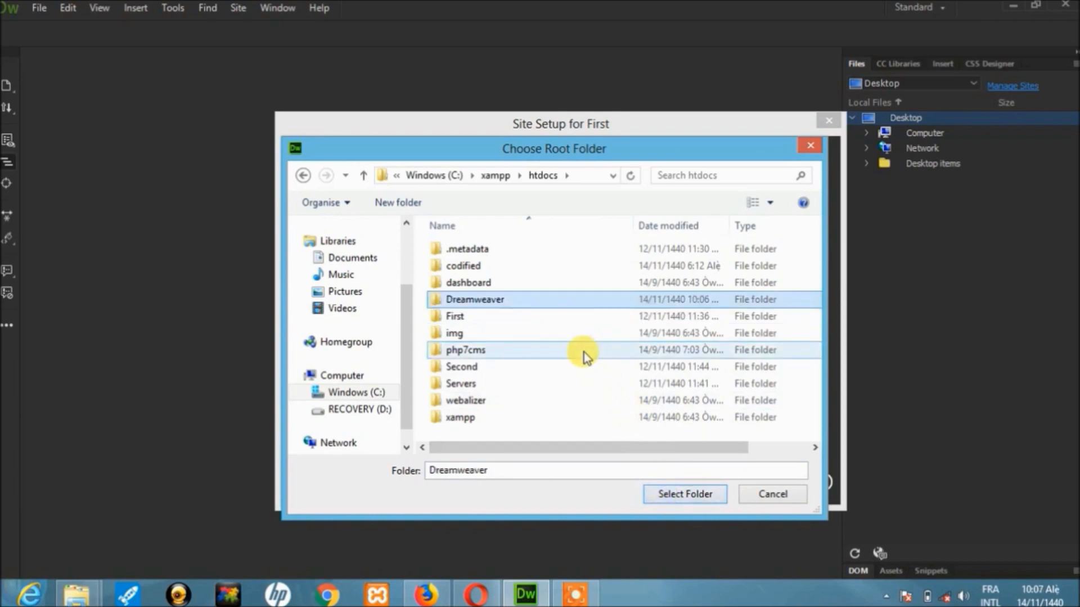
{"action": "double_click", "coordinate": [473, 301]}
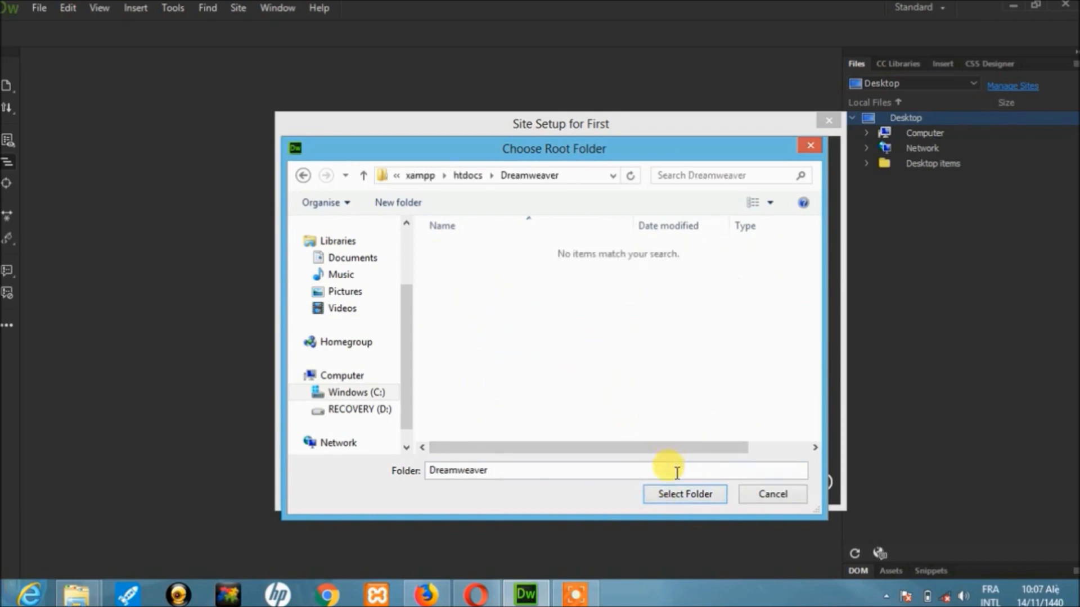
{"action": "left_click", "coordinate": [679, 495]}
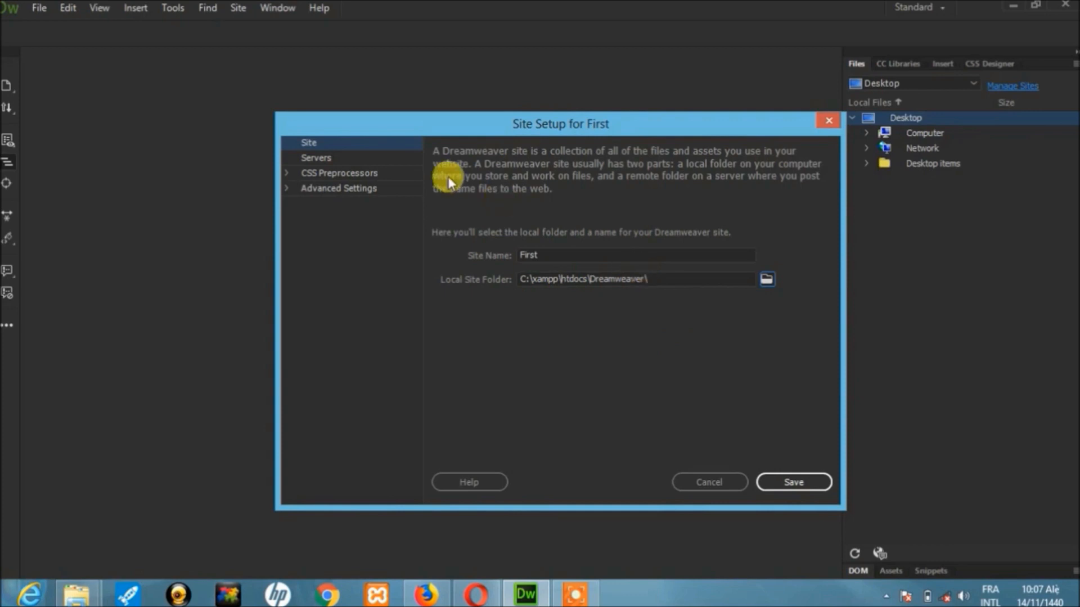
Add a server named localhost to the site and set it to connect using Local/Network.
{"action": "left_click", "coordinate": [330, 157]}
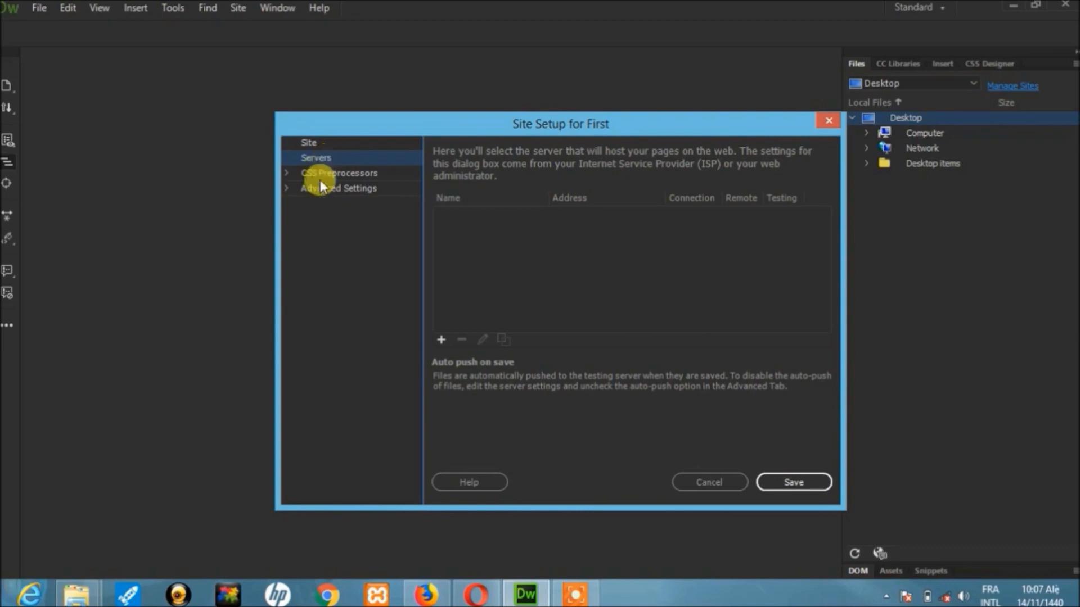
{"action": "left_click", "coordinate": [441, 340]}
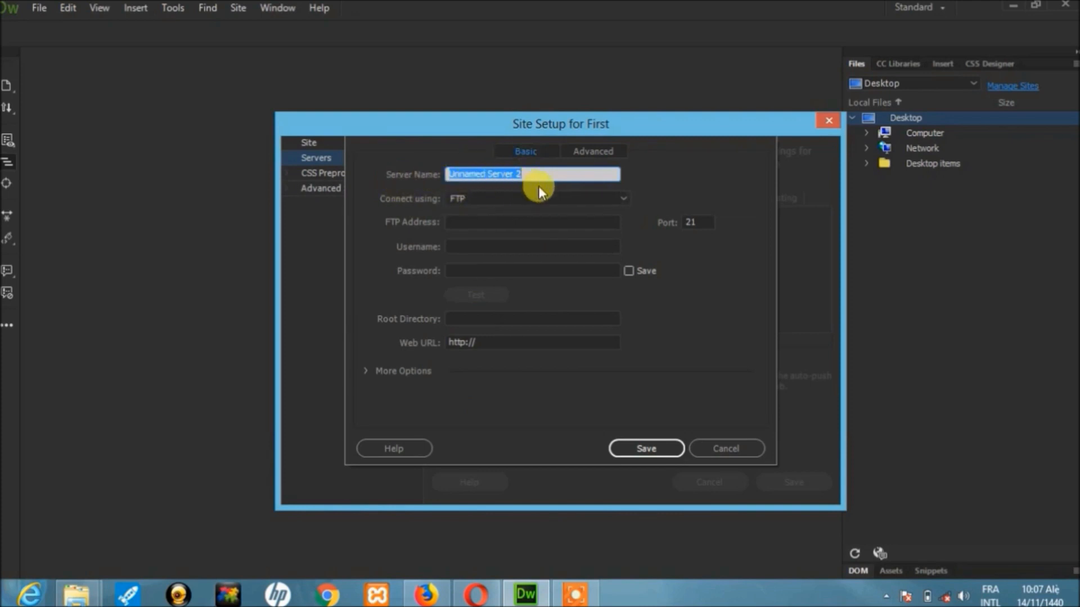
{"action": "type", "text": "local"}
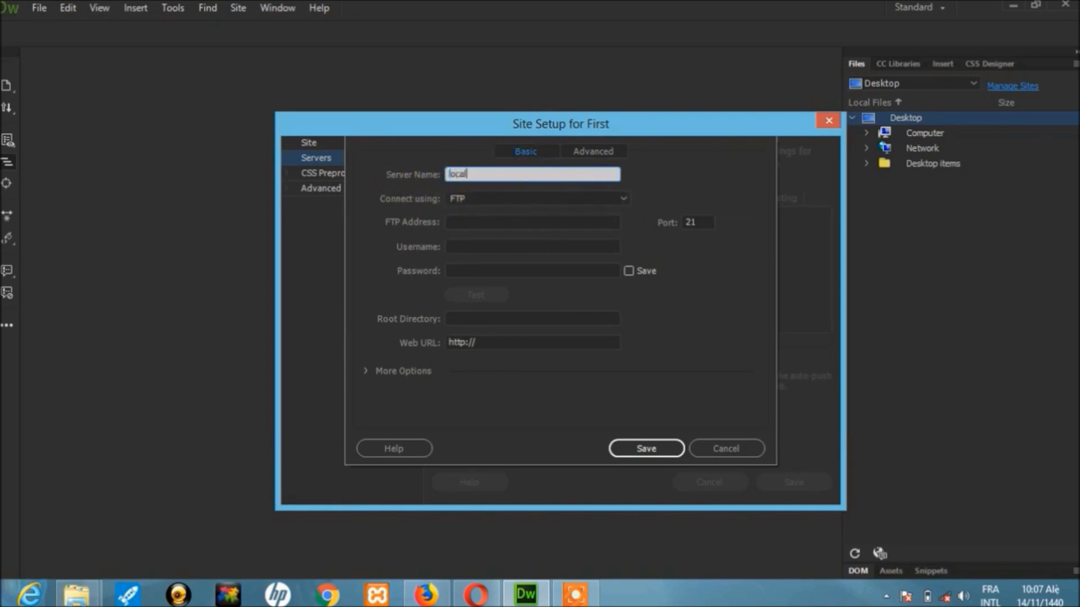
{"action": "type", "text": "host"}
{"action": "left_click", "coordinate": [474, 198]}
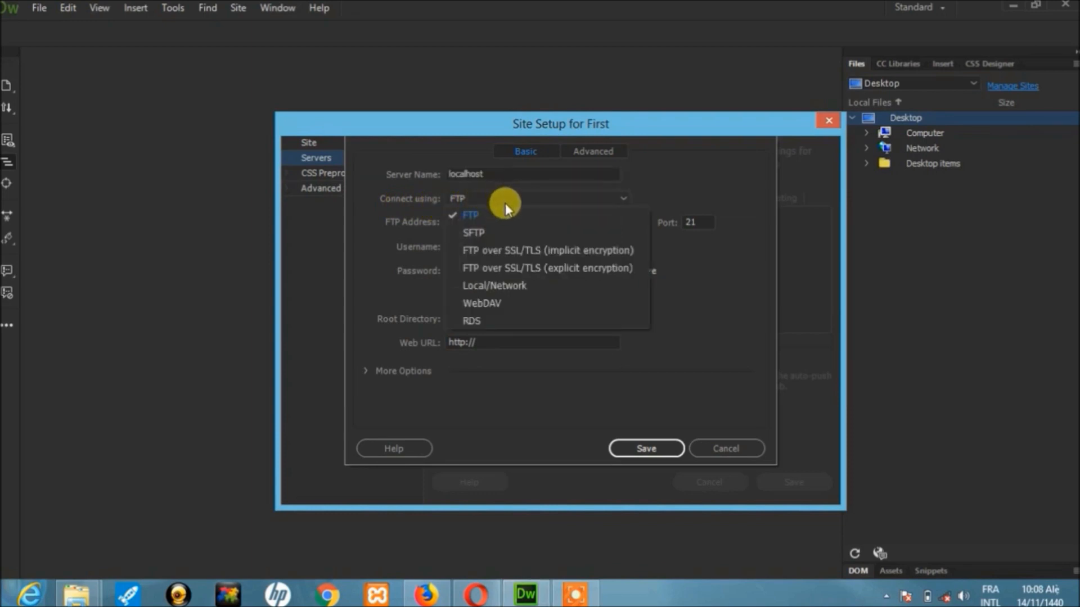
{"action": "left_click", "coordinate": [508, 286]}
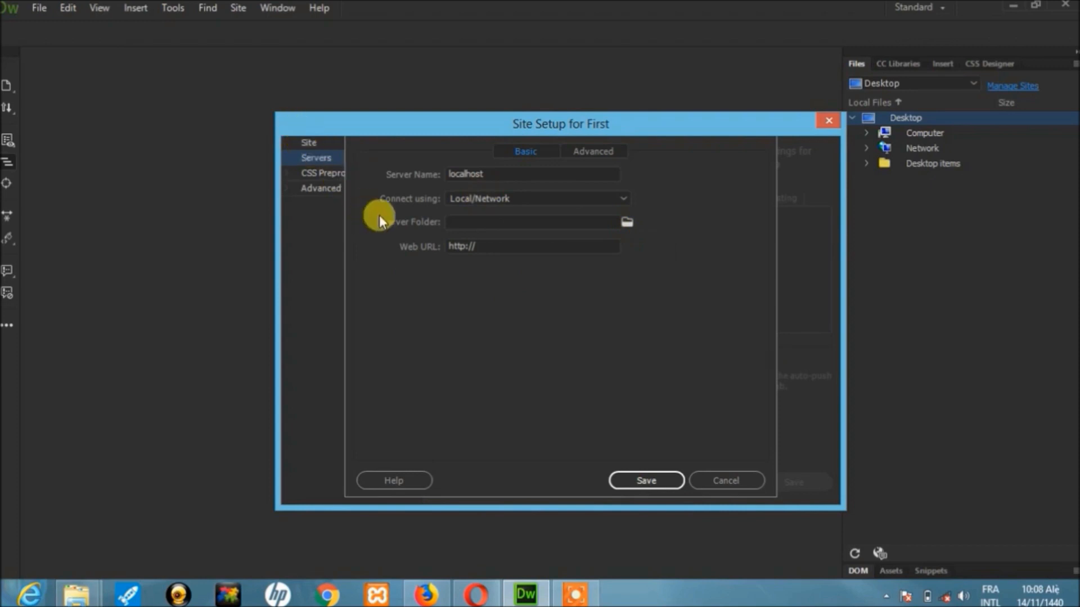
Set the server folder to C:\xampp\htdocs\Dreamweaver.
{"action": "left_click", "coordinate": [627, 225]}
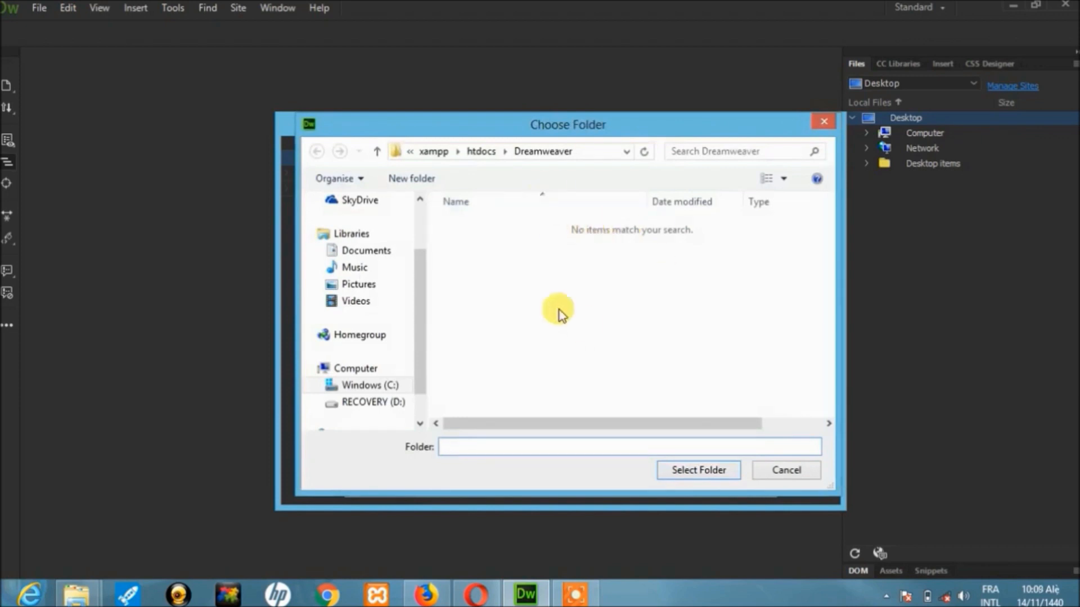
{"action": "left_click", "coordinate": [395, 150]}
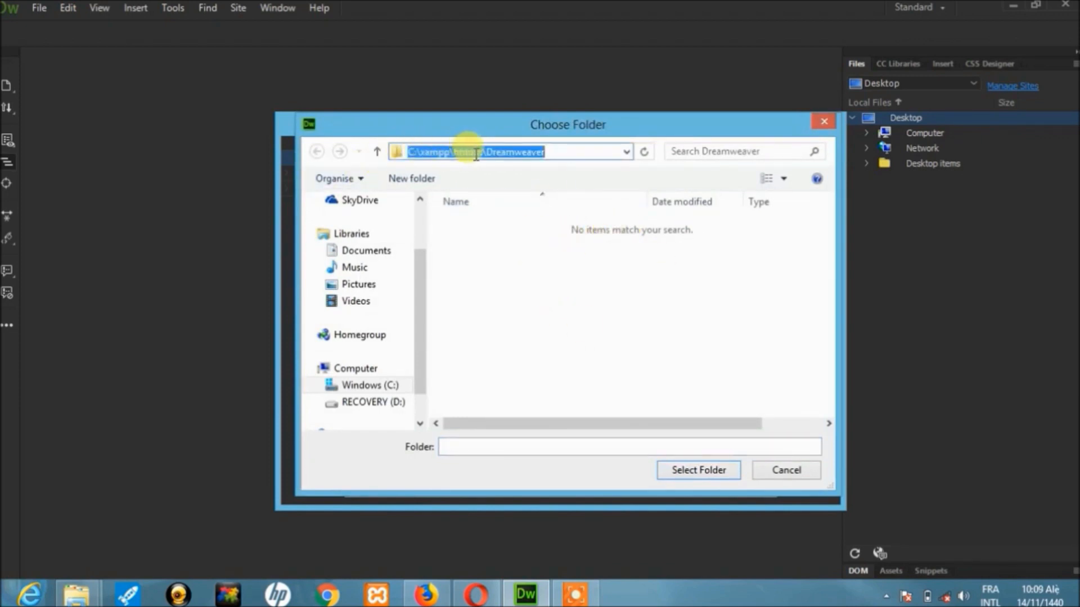
{"action": "left_click", "coordinate": [657, 360]}
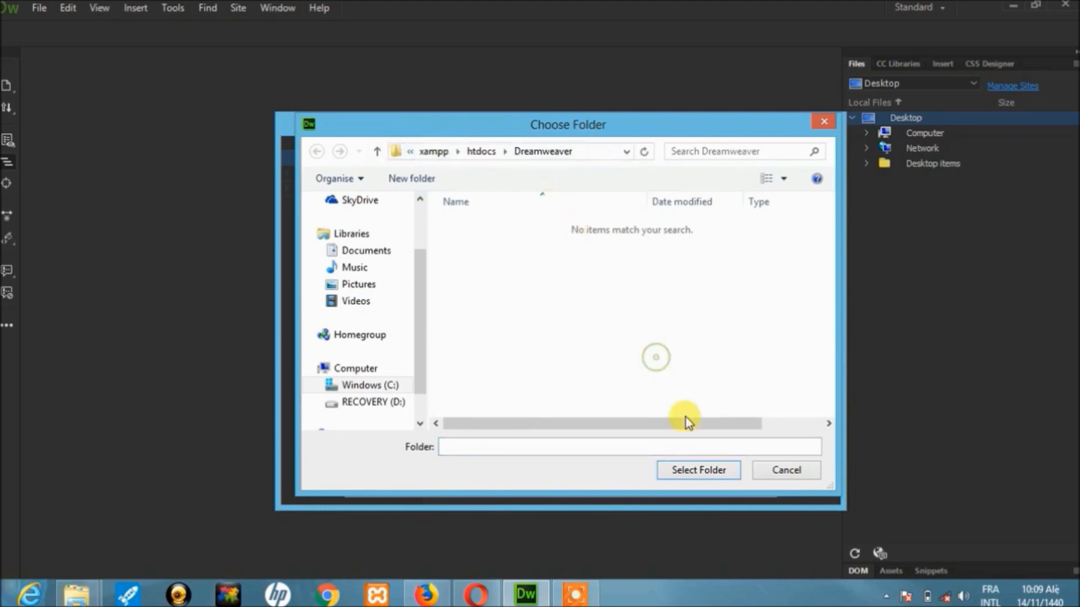
{"action": "left_click", "coordinate": [703, 471]}
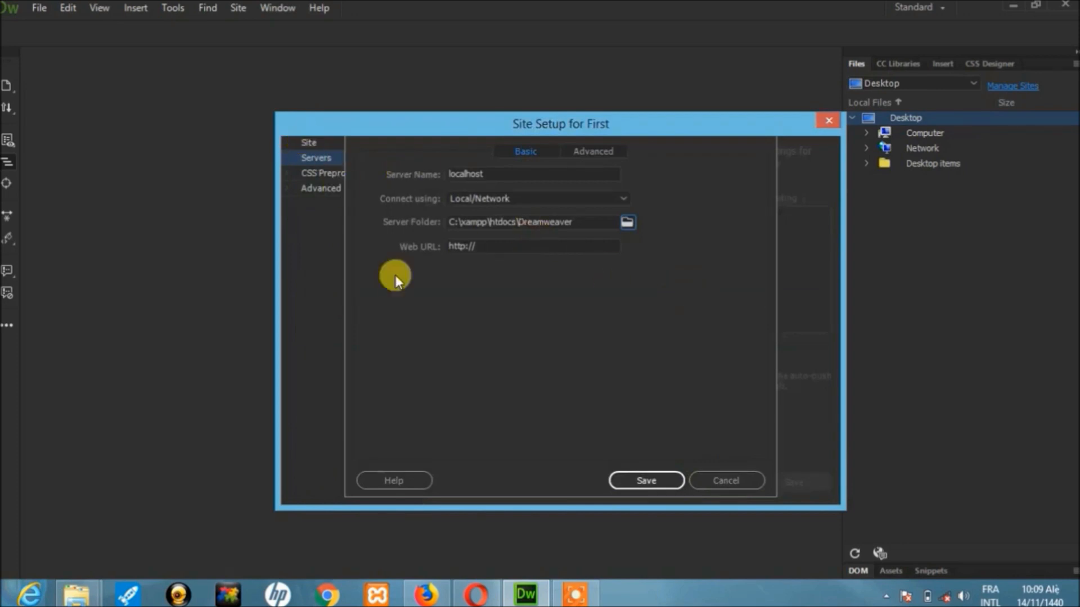
{"action": "left_click", "coordinate": [483, 246]}
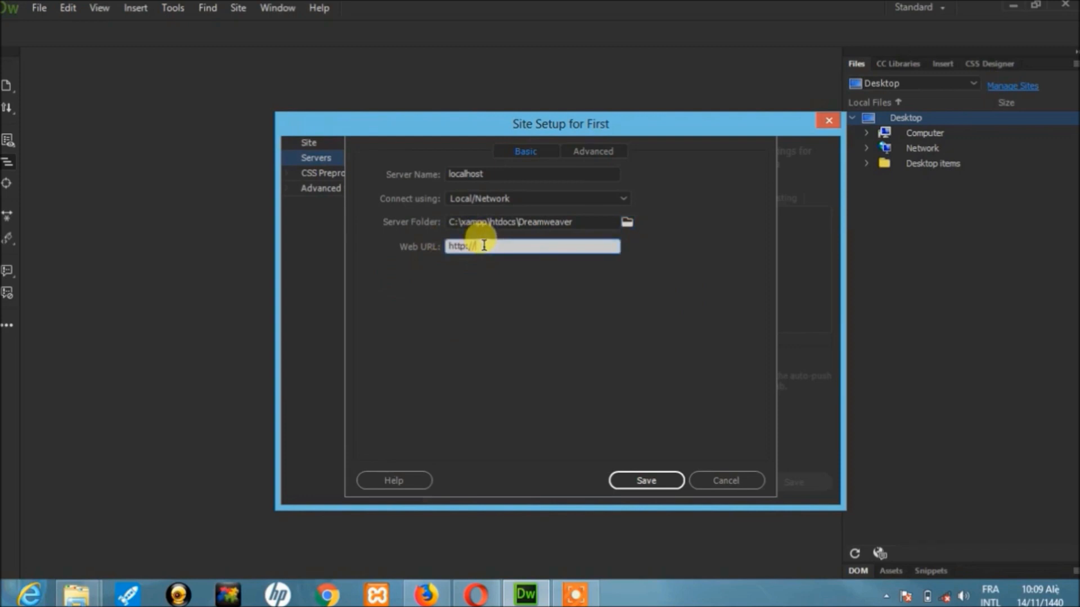
{"action": "type", "text": "localhost/"}
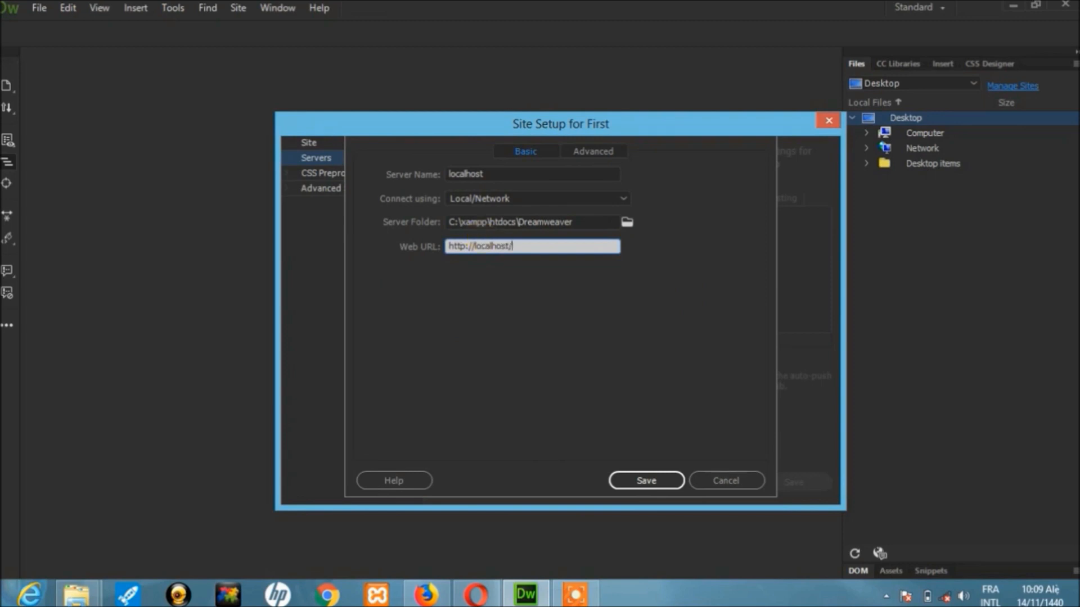
{"action": "type", "text": "Dre"}
{"action": "type", "text": "weaver"}
In the server's advanced options, enable automatic upload of files on Save and set the testing server model to PHP MySQL.
{"action": "left_click", "coordinate": [588, 153]}
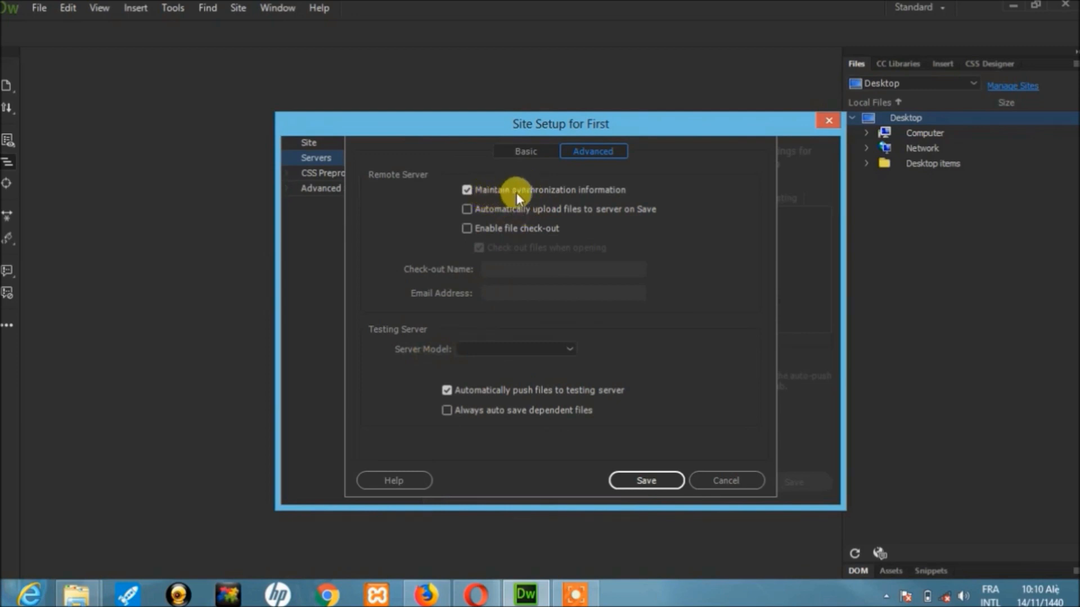
{"action": "left_click", "coordinate": [464, 211]}
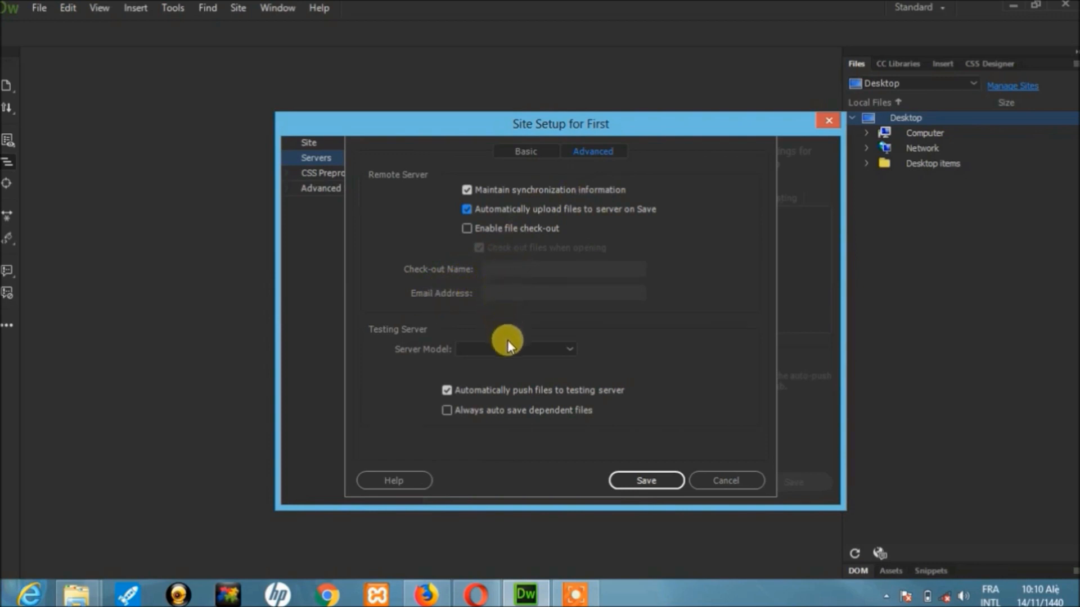
{"action": "left_click", "coordinate": [475, 350]}
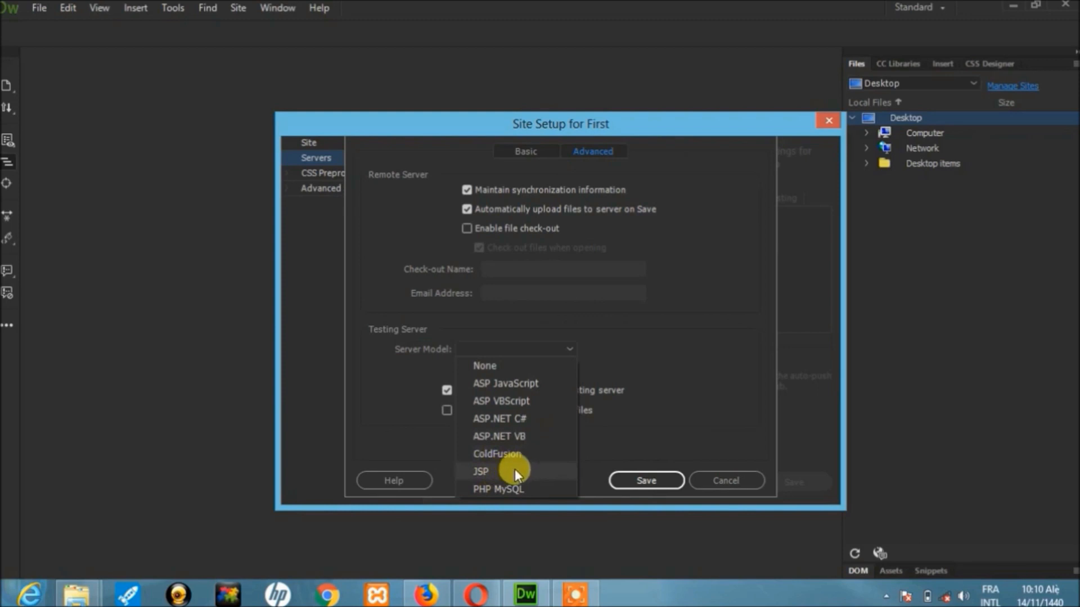
{"action": "left_click", "coordinate": [492, 489]}
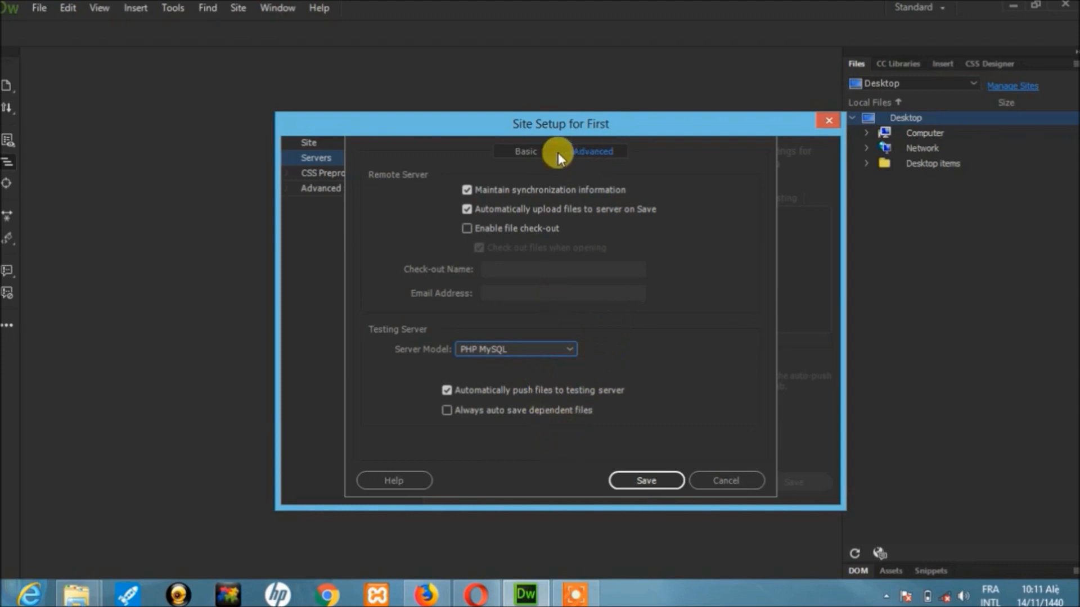
Review the server's basic settings, save the localhost server and mark it as the testing server.
{"action": "left_click", "coordinate": [534, 153]}
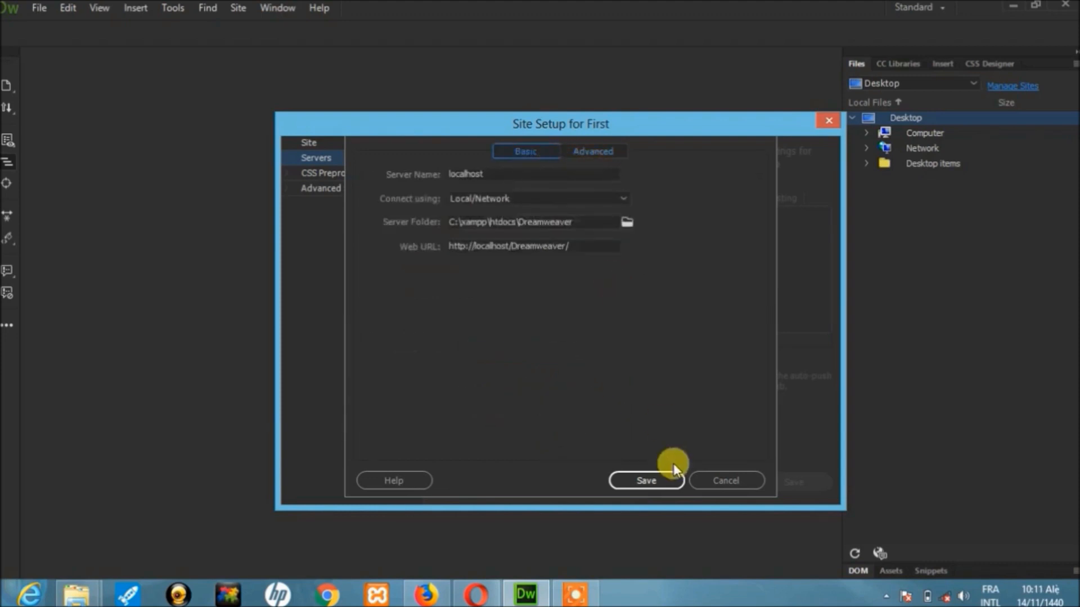
{"action": "left_click", "coordinate": [647, 480]}
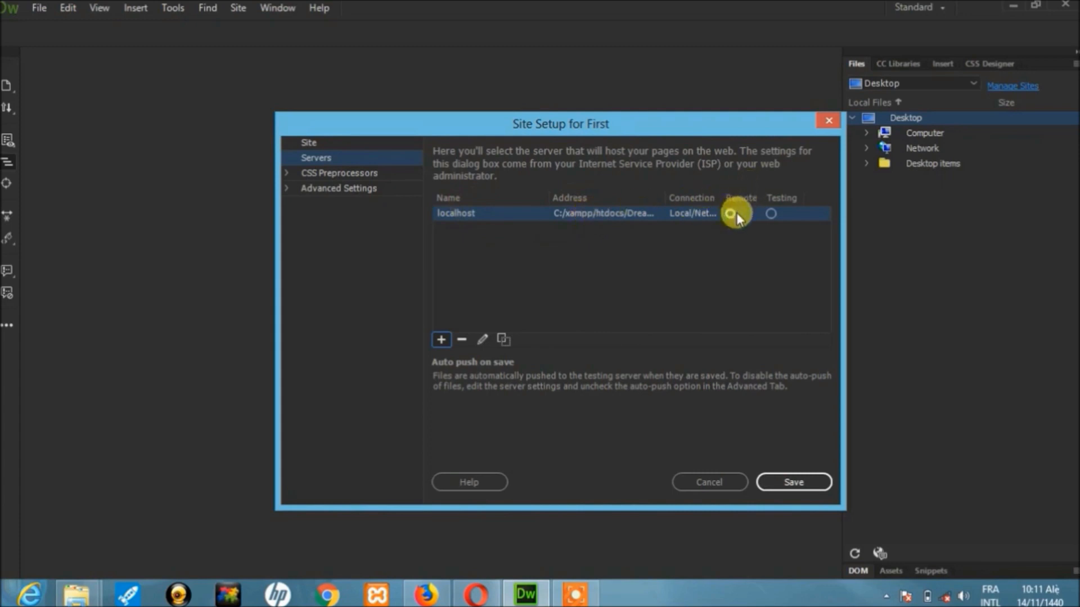
{"action": "left_click", "coordinate": [771, 214]}
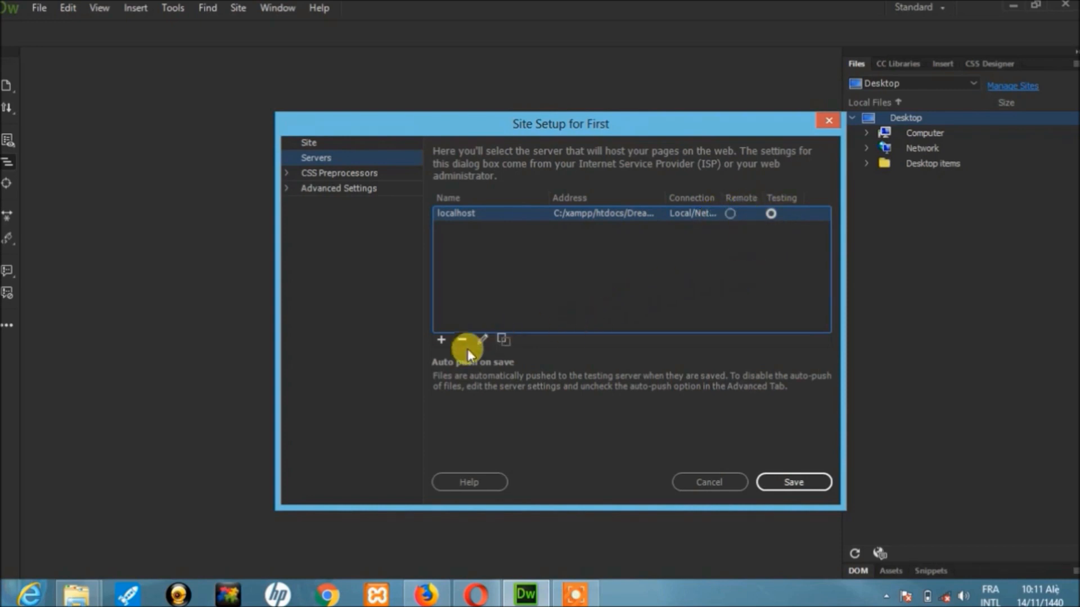
Create an images folder inside the Dreamweaver folder, set it as the default images folder, and make links relative to Site Root.
{"action": "left_click", "coordinate": [309, 174]}
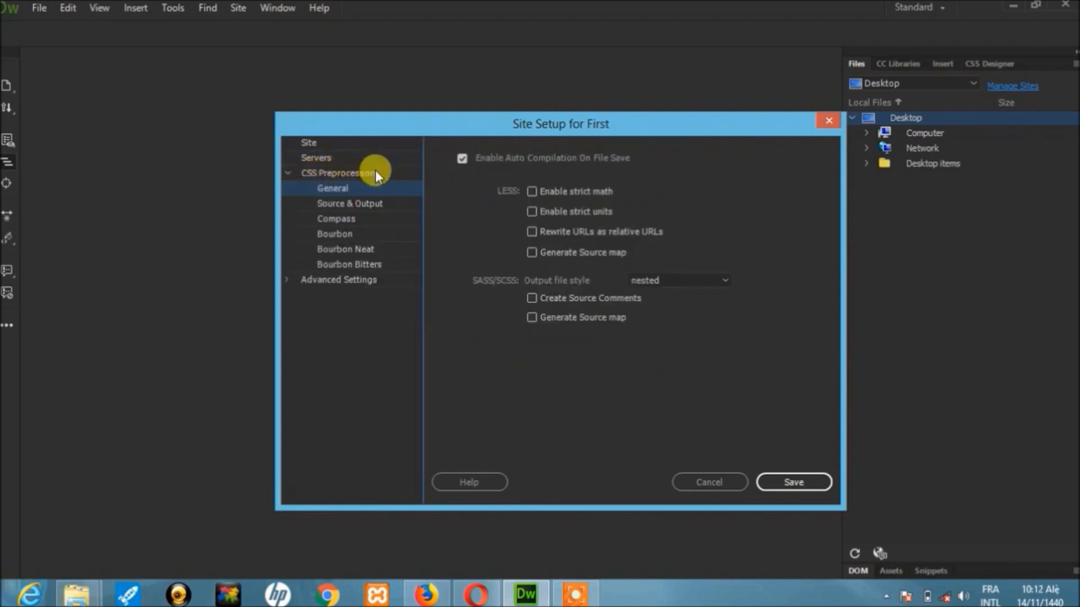
{"action": "left_click", "coordinate": [286, 174]}
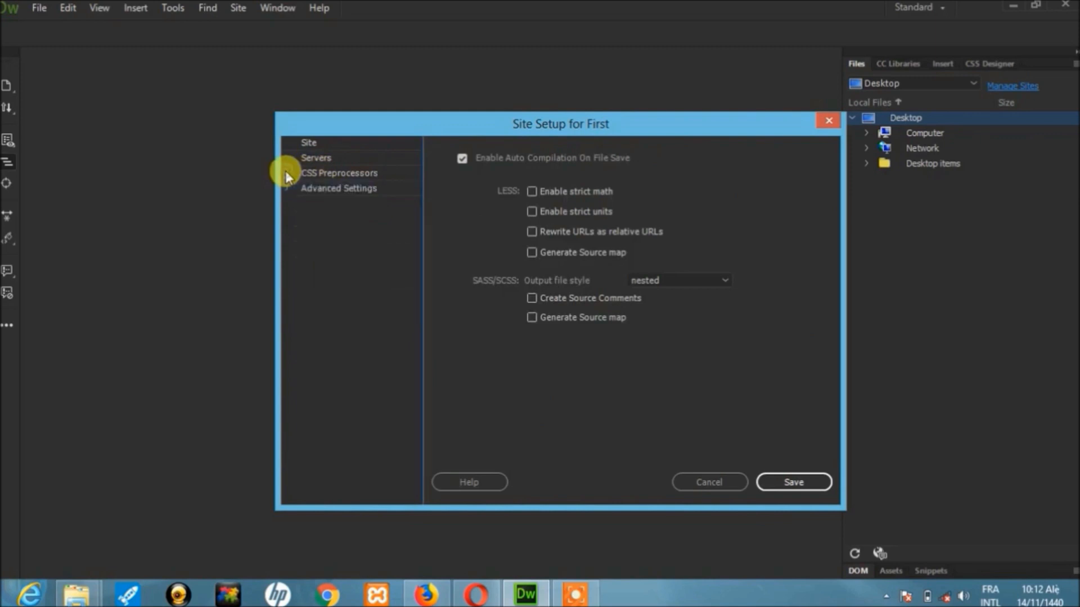
{"action": "left_click", "coordinate": [326, 190]}
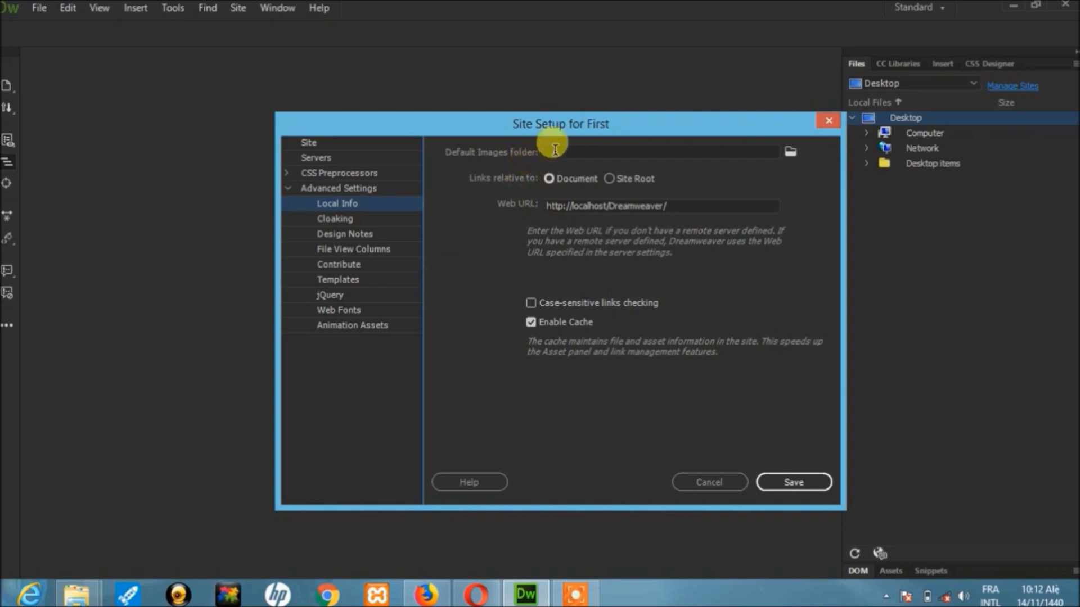
{"action": "left_click", "coordinate": [790, 154]}
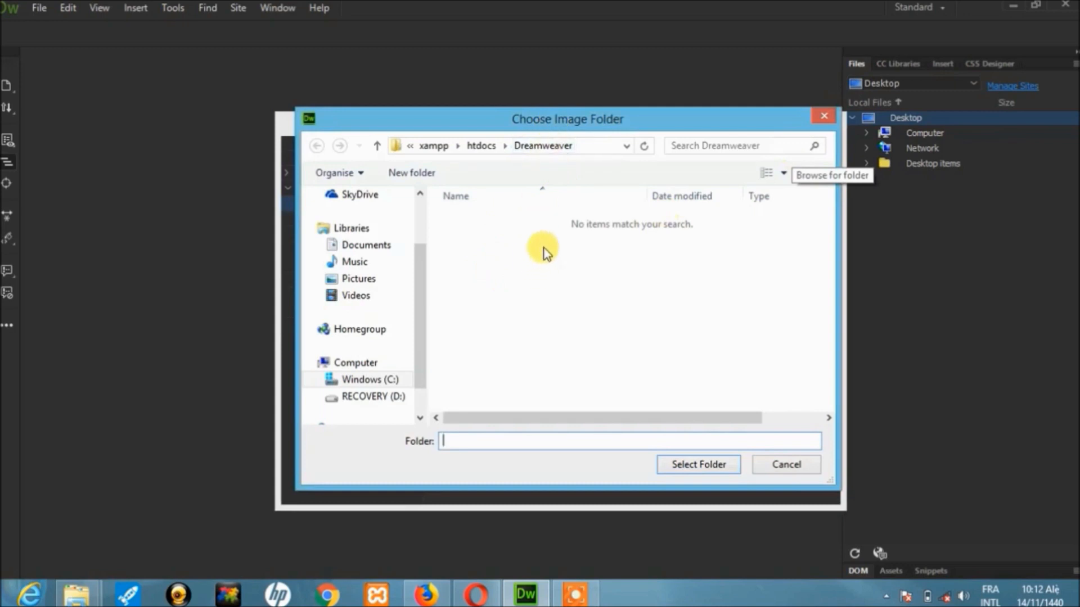
{"action": "left_click", "coordinate": [427, 174]}
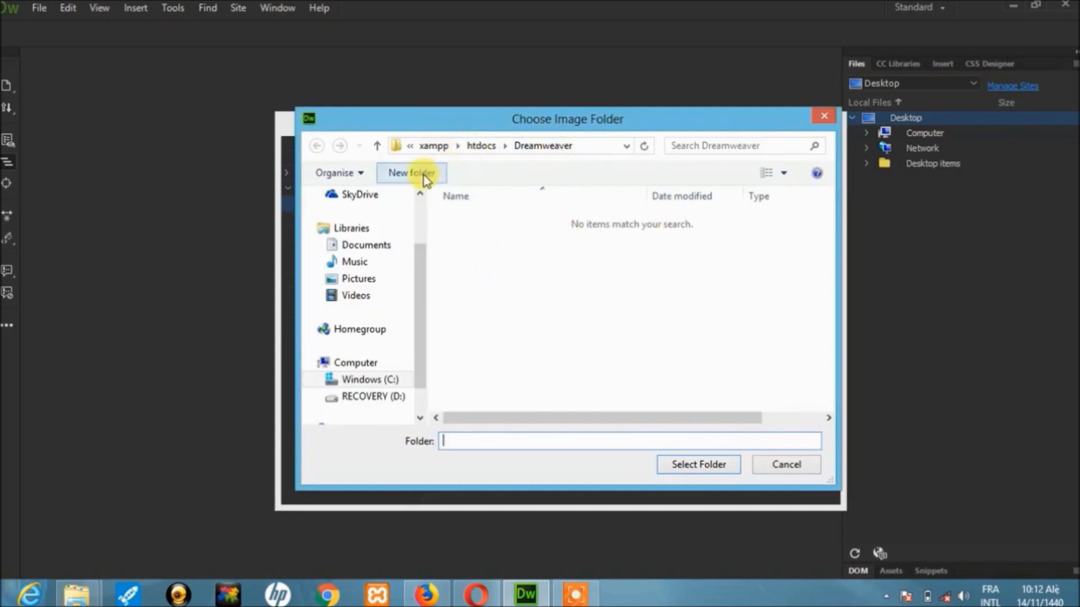
{"action": "type", "text": "images"}
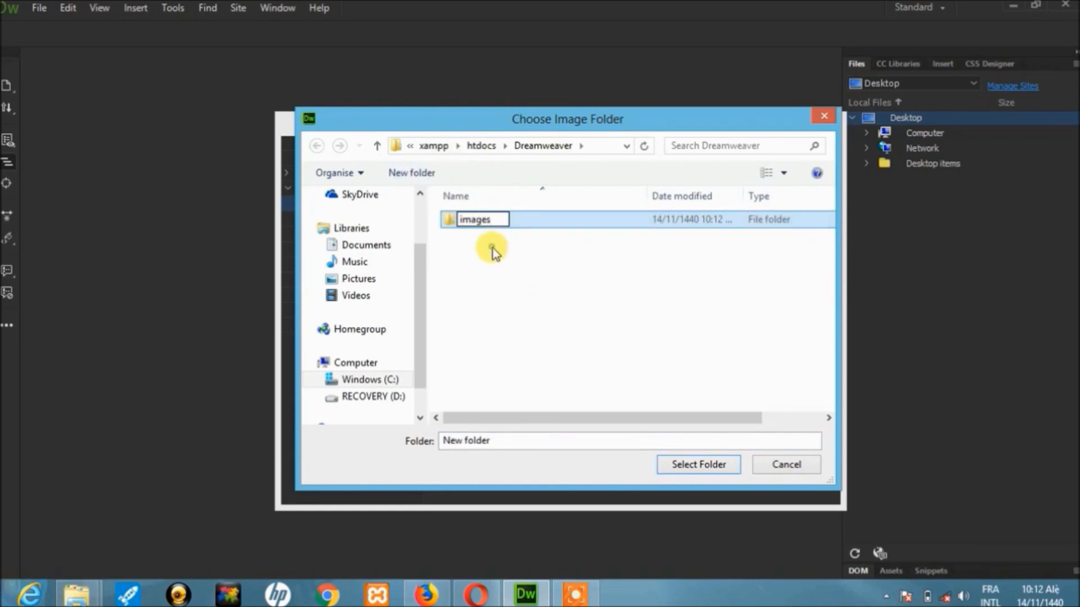
{"action": "key", "text": "Return"}
{"action": "double_click", "coordinate": [484, 220]}
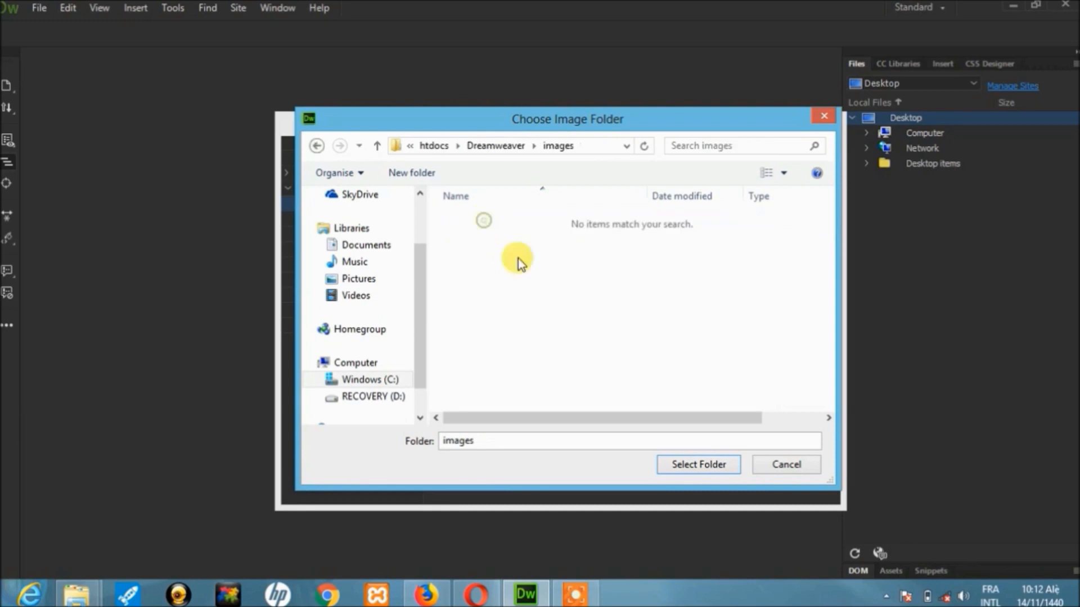
{"action": "left_click", "coordinate": [692, 465]}
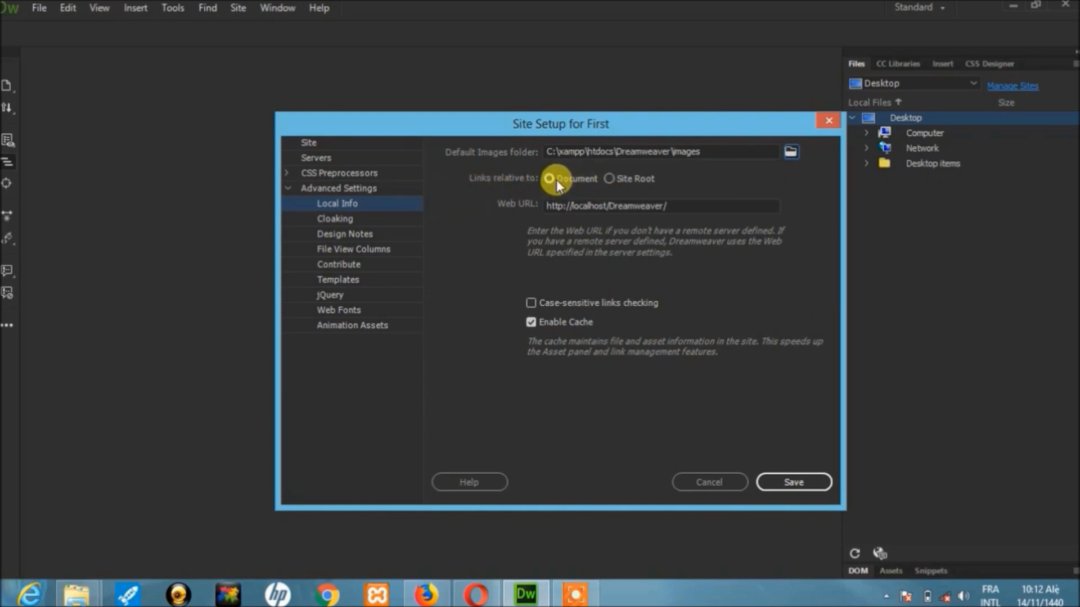
{"action": "left_click", "coordinate": [608, 178]}
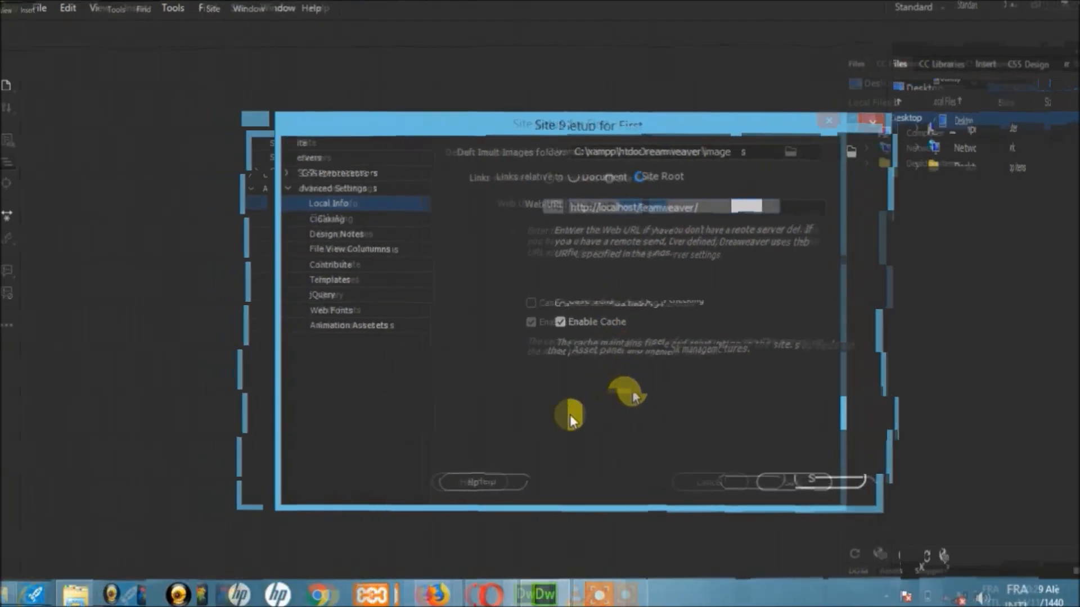
{"action": "left_click", "coordinate": [628, 193]}
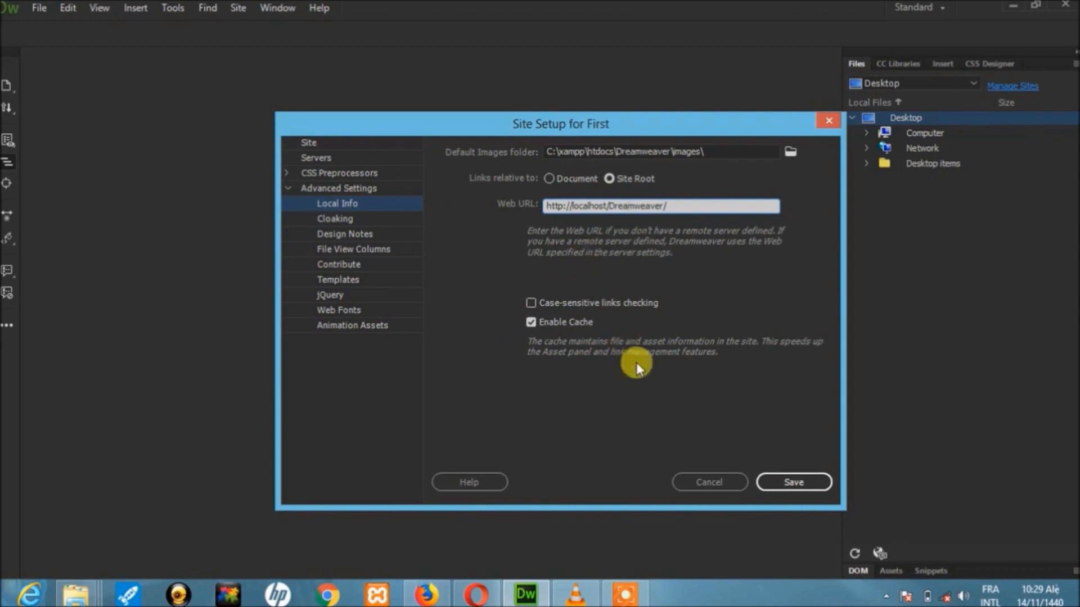
Review the site's local folder and the localhost server's settings, and save the setup of site First.
{"action": "left_click", "coordinate": [310, 144]}
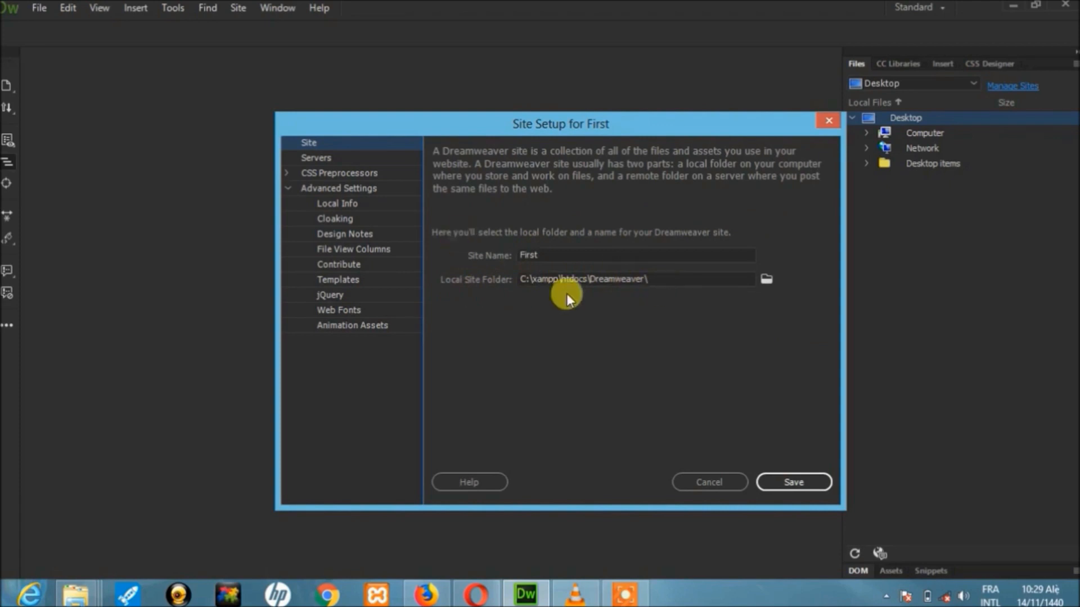
{"action": "left_click", "coordinate": [325, 158]}
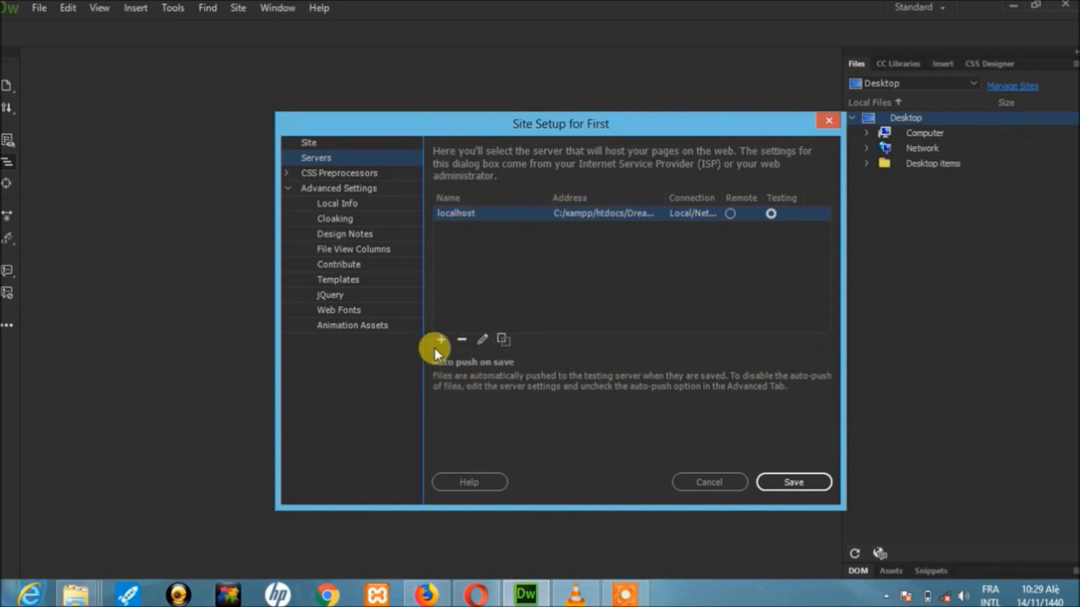
{"action": "left_click", "coordinate": [481, 338]}
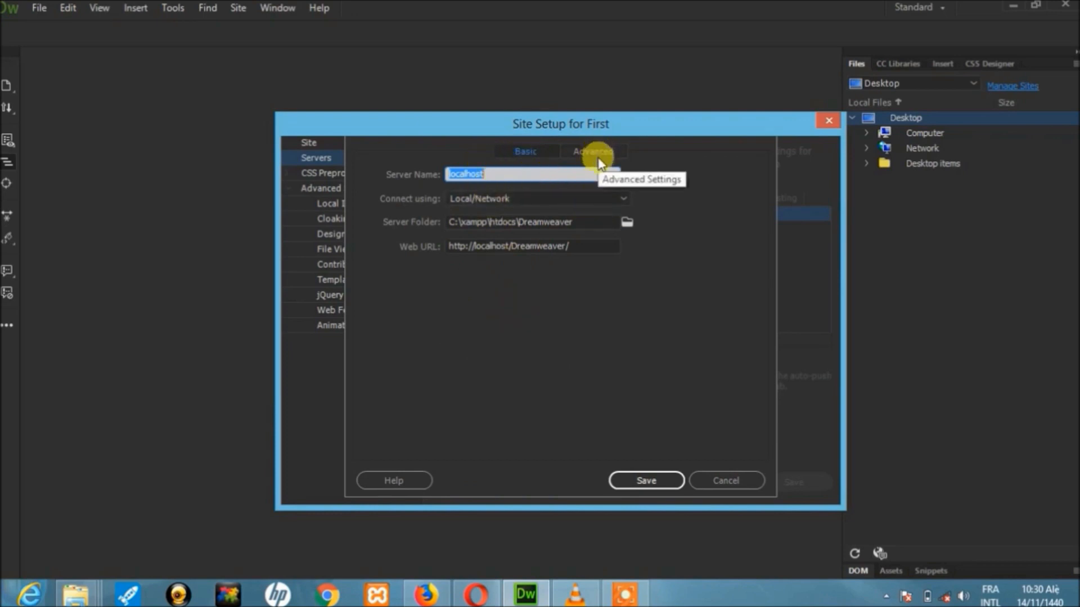
{"action": "left_click", "coordinate": [678, 475]}
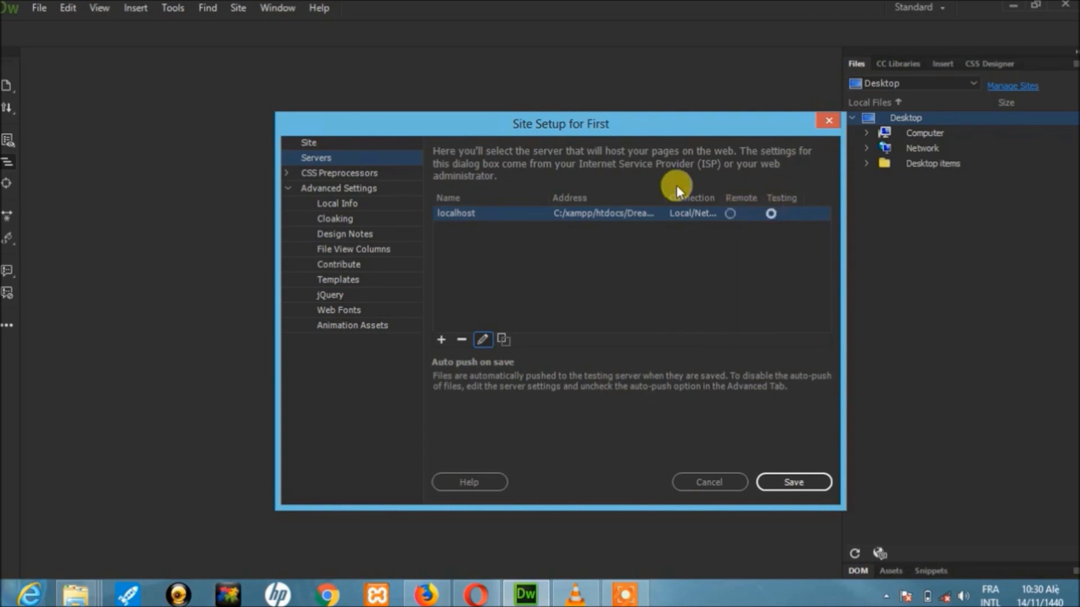
{"action": "left_click", "coordinate": [786, 482]}
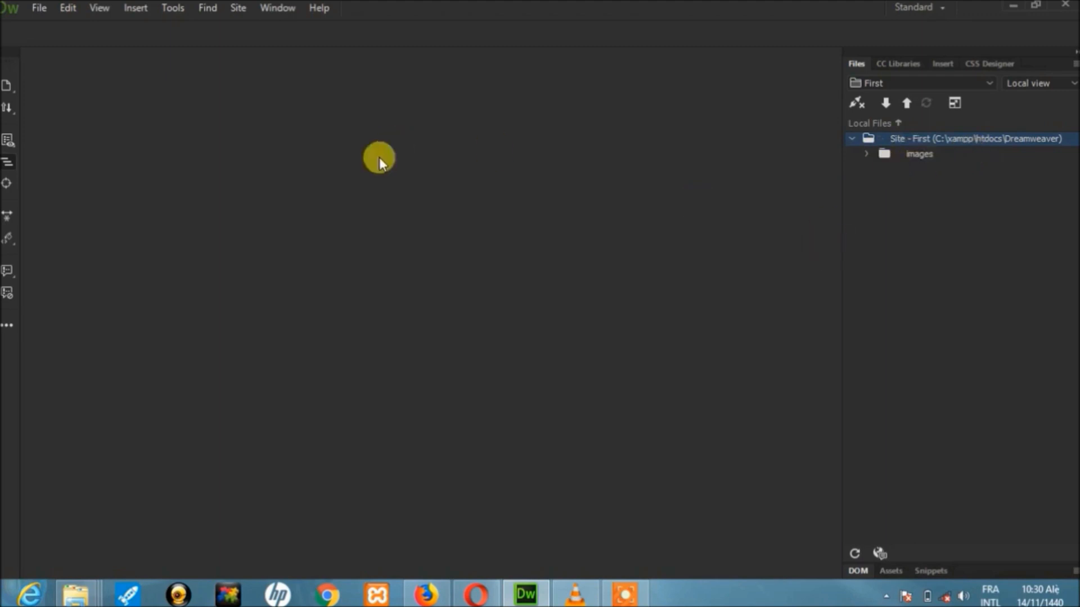
Start a new document and look through the available starter templates and site templates.
{"action": "left_click", "coordinate": [38, 7]}
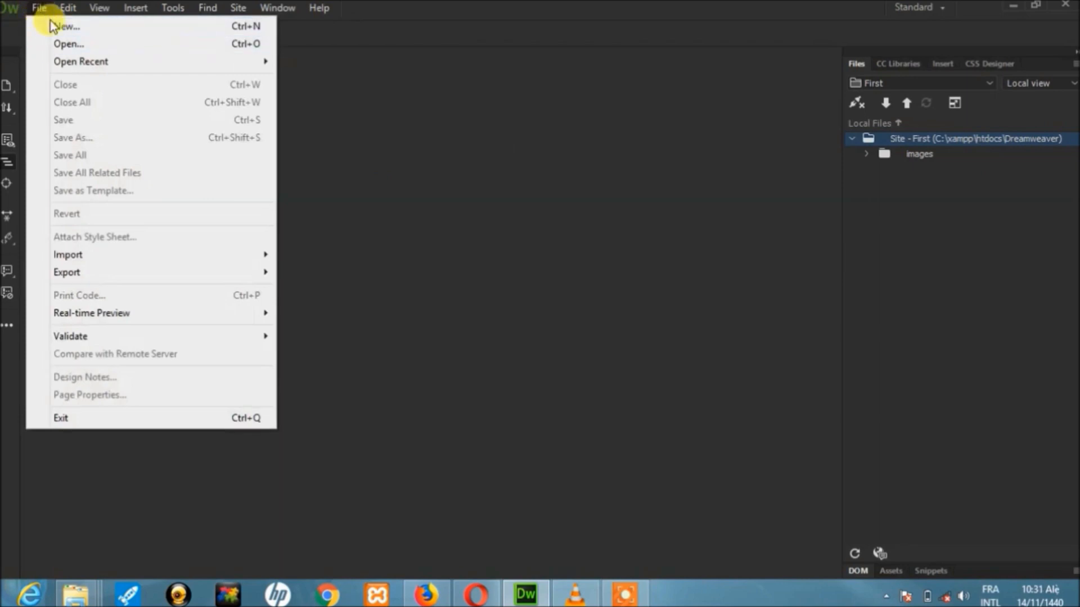
{"action": "left_click", "coordinate": [66, 26]}
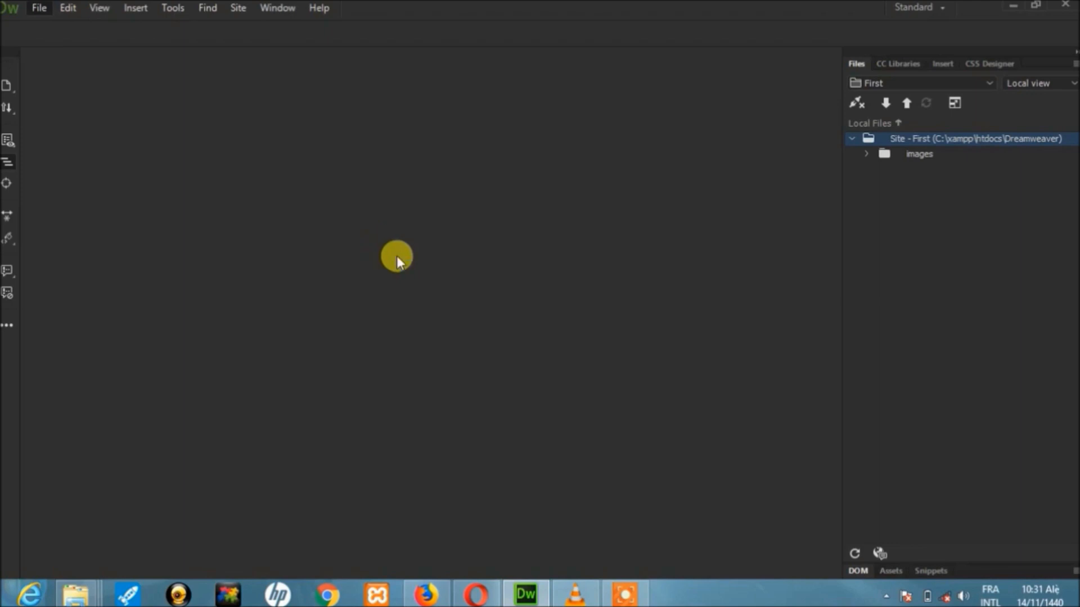
{"action": "key", "text": "ctrl+n"}
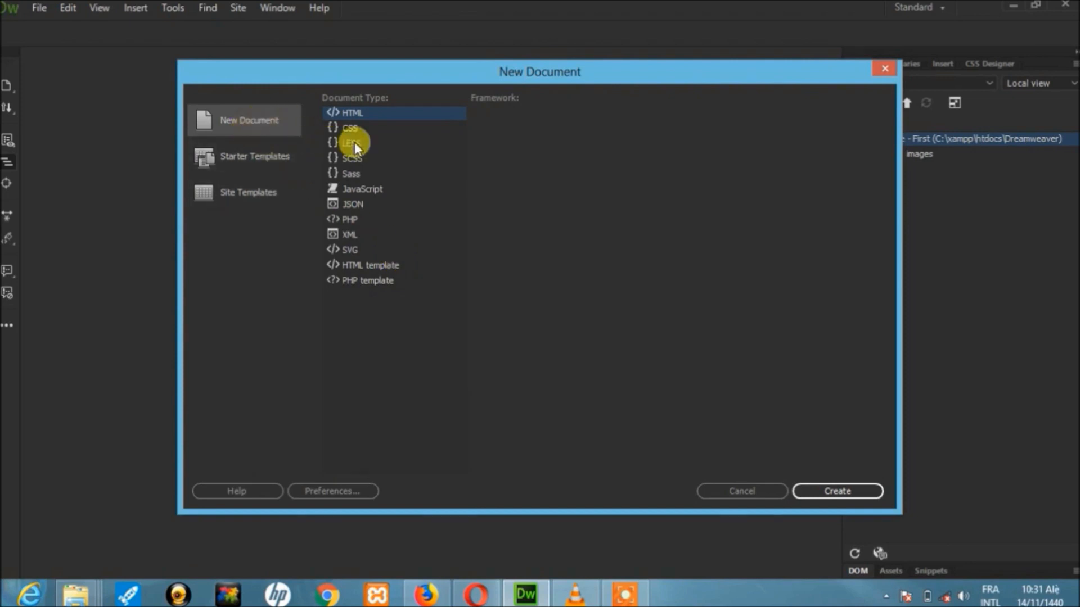
{"action": "left_click", "coordinate": [268, 156]}
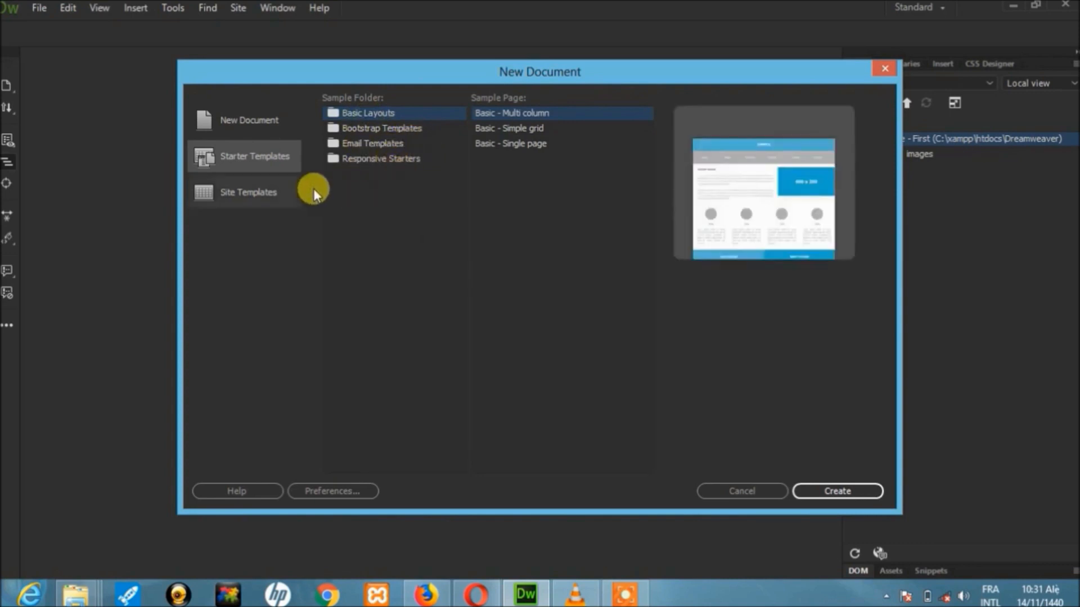
{"action": "left_click", "coordinate": [248, 192]}
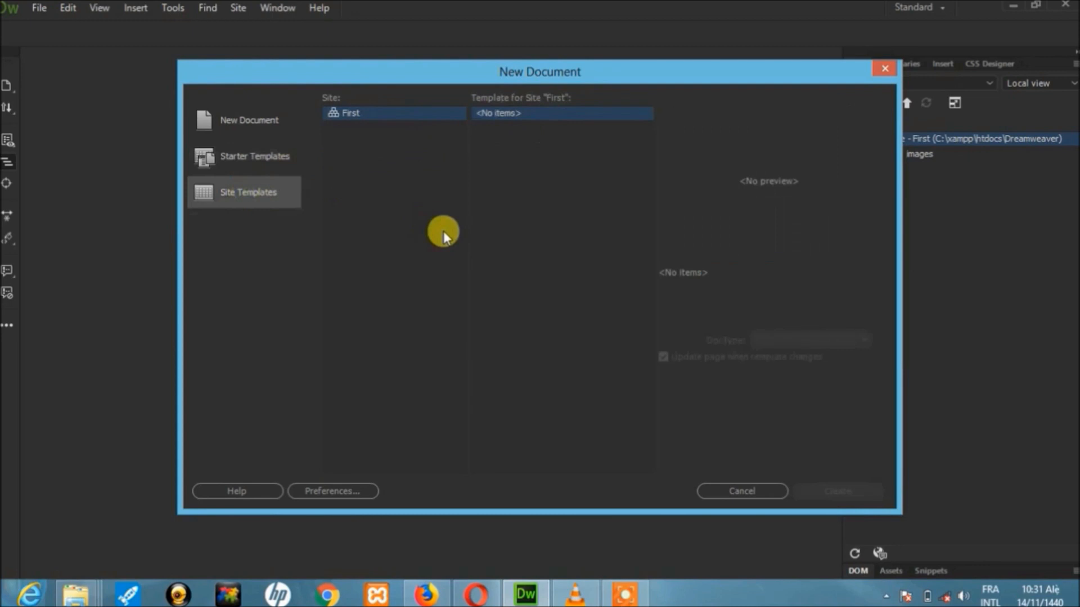
Create a blank PHP document with no layout and the HTML5 doctype.
{"action": "left_click", "coordinate": [251, 120]}
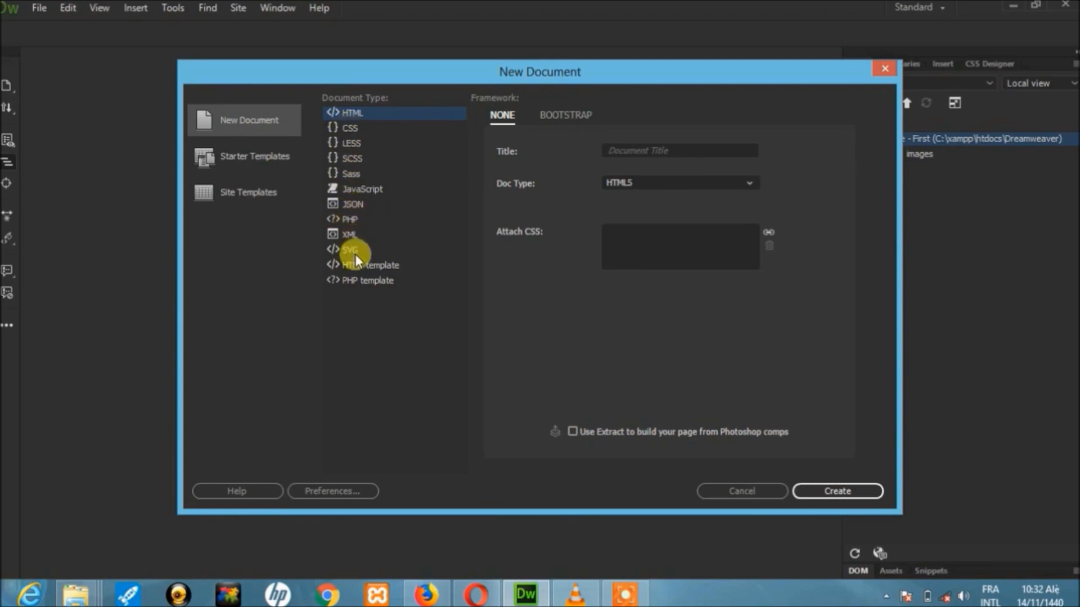
{"action": "left_click", "coordinate": [343, 218]}
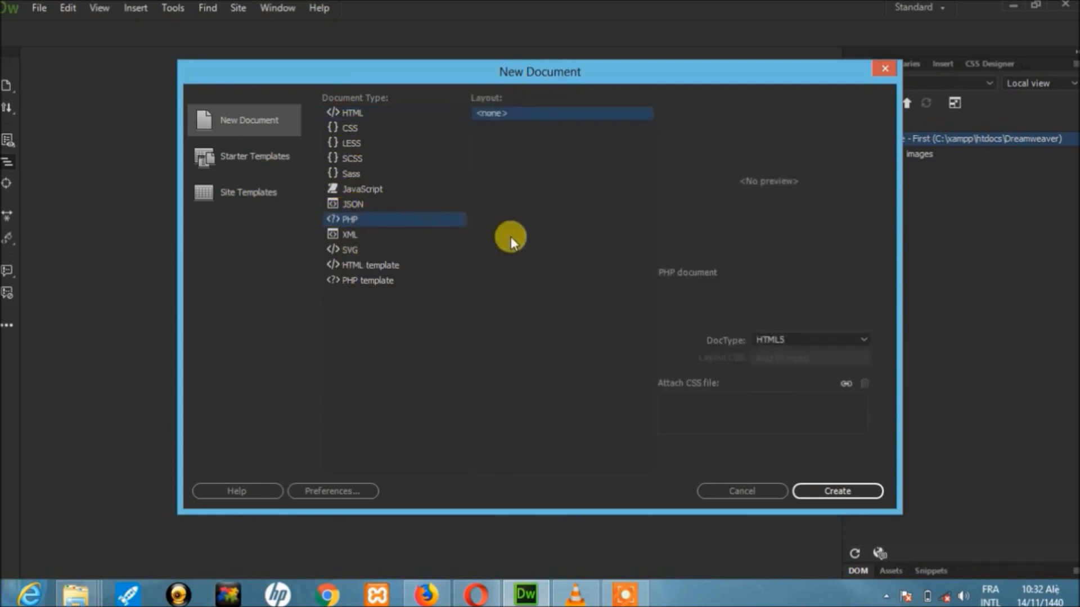
{"action": "left_click", "coordinate": [825, 339]}
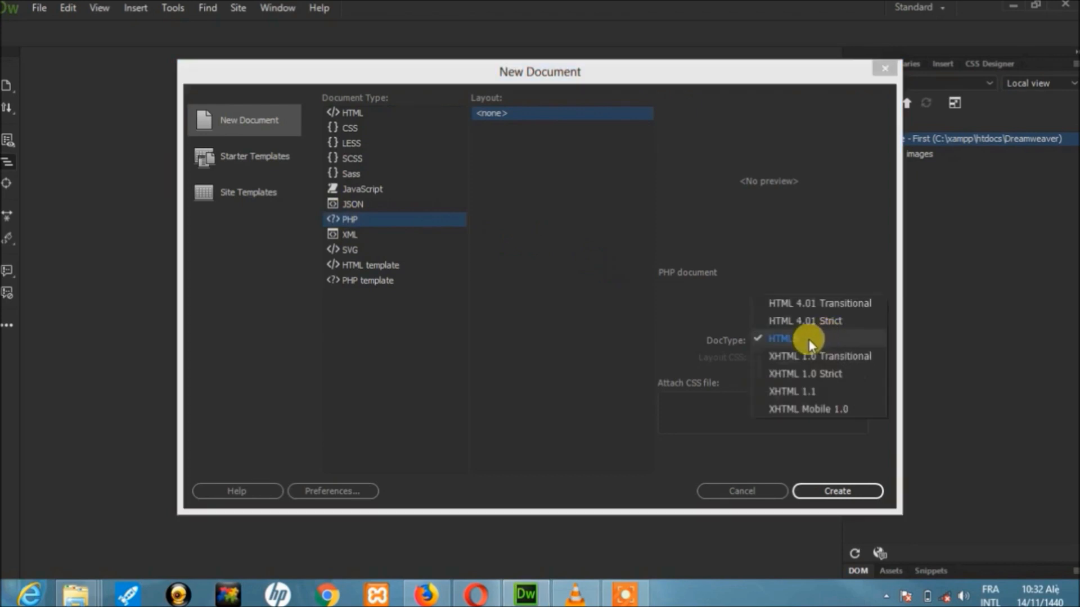
{"action": "left_click", "coordinate": [808, 339]}
{"action": "left_click", "coordinate": [807, 339]}
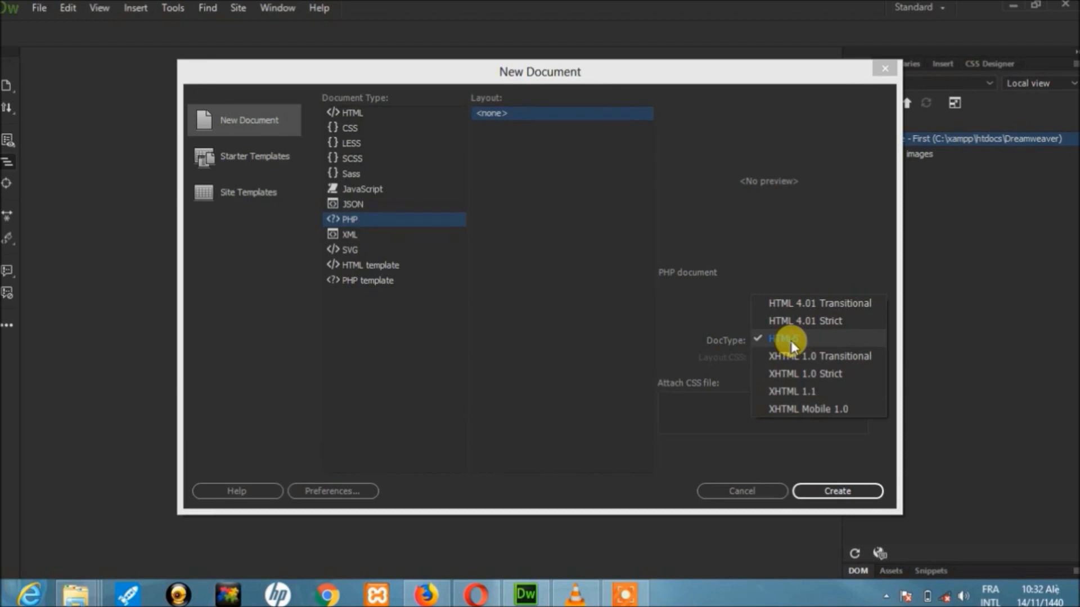
{"action": "left_click", "coordinate": [791, 339]}
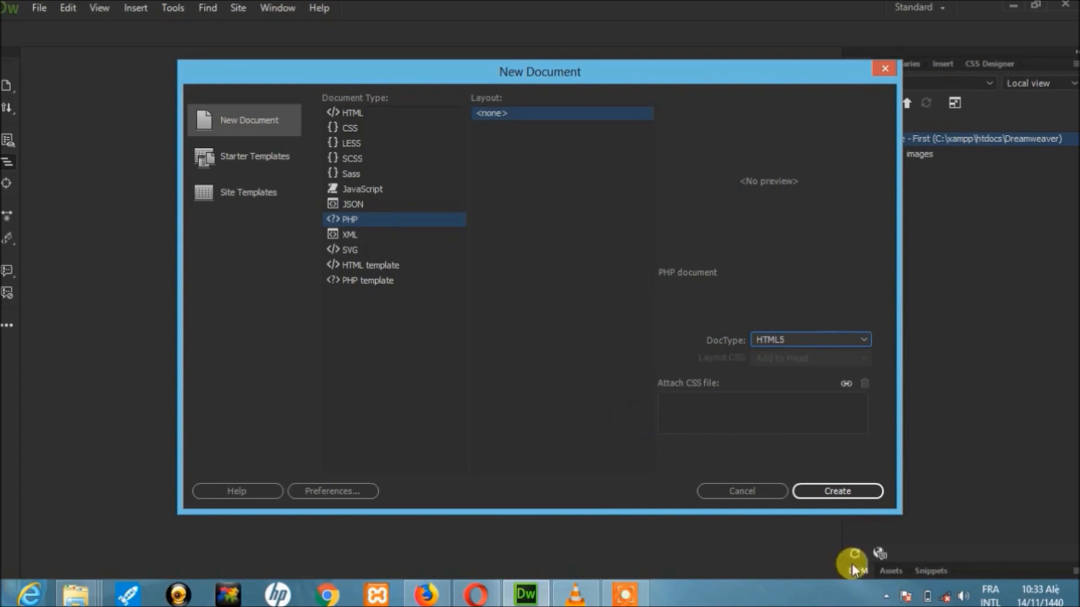
{"action": "left_click", "coordinate": [842, 490]}
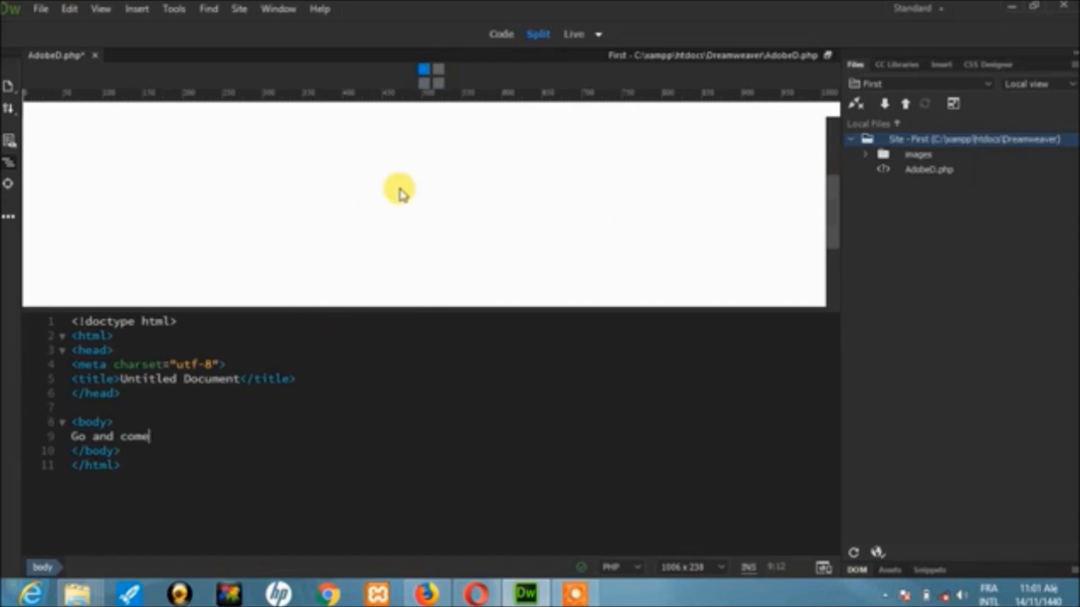
Compare how AdobeD.php is shown in the Code, Split and Live views.
{"action": "left_click", "coordinate": [504, 44]}
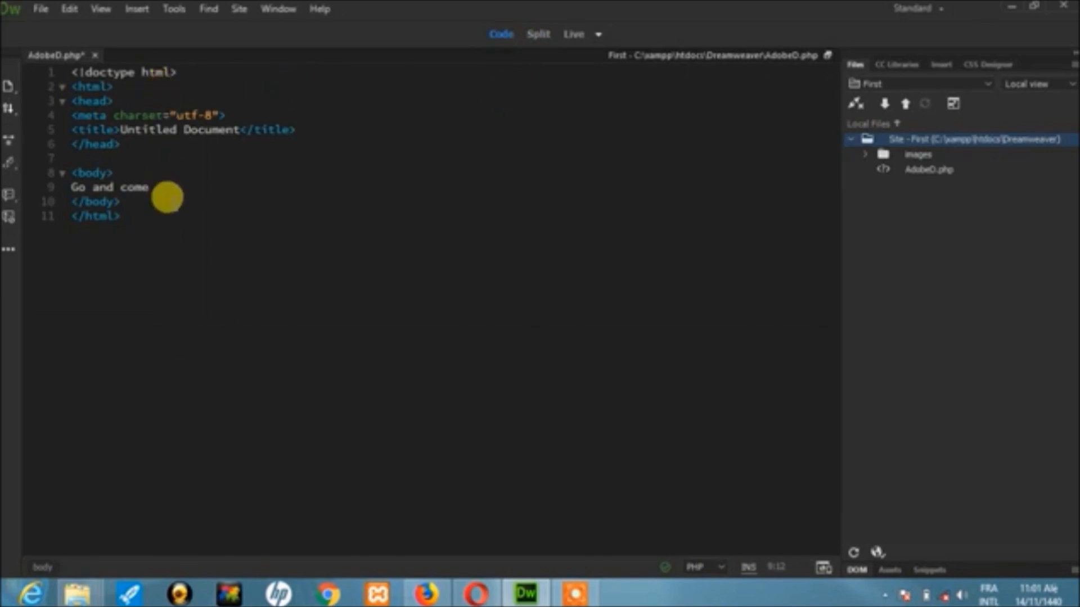
{"action": "left_click", "coordinate": [529, 36]}
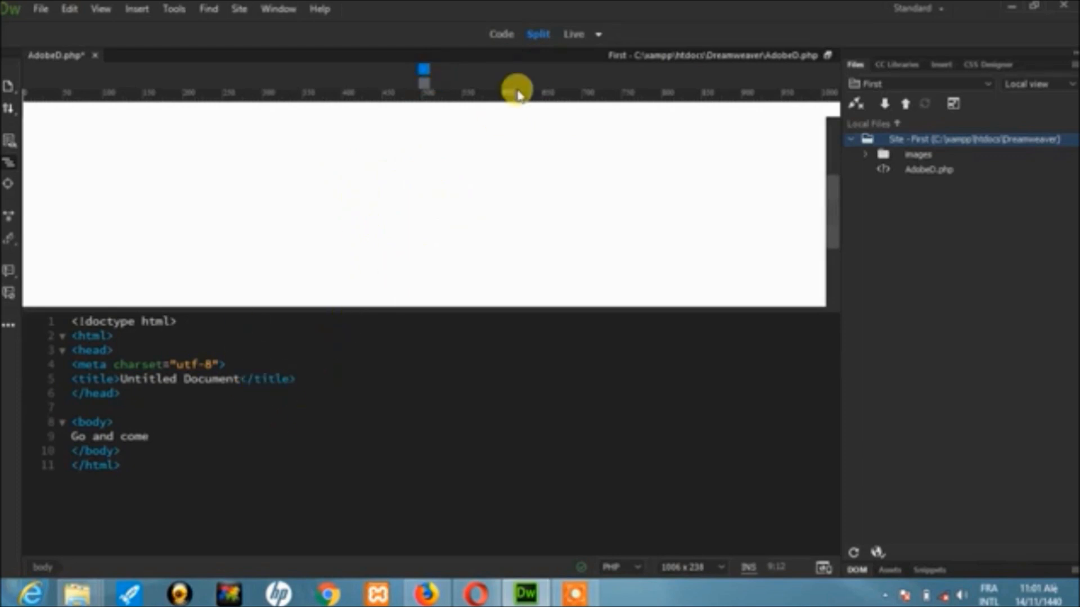
{"action": "left_click", "coordinate": [574, 34]}
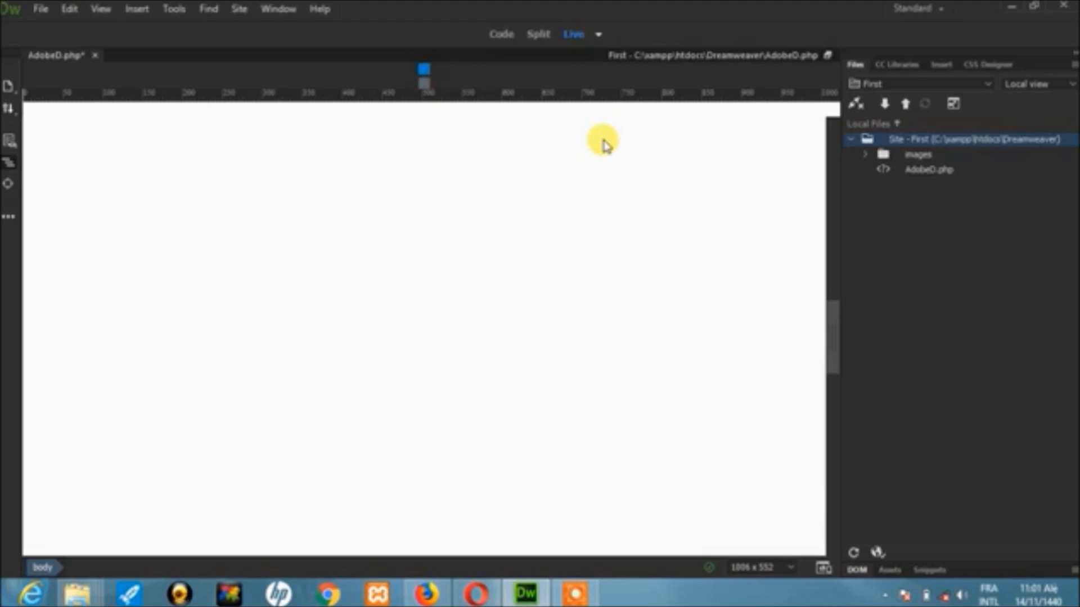
In the Code view of AdobeD.php, delete the line "Go and come" from the body.
{"action": "left_click", "coordinate": [494, 35]}
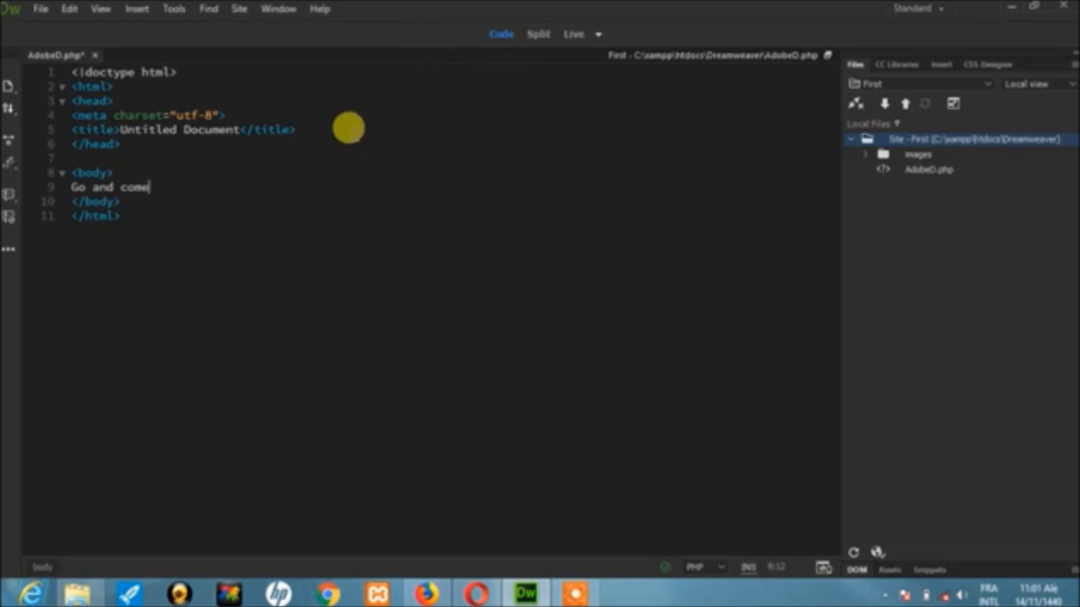
{"action": "triple_click", "coordinate": [111, 183]}
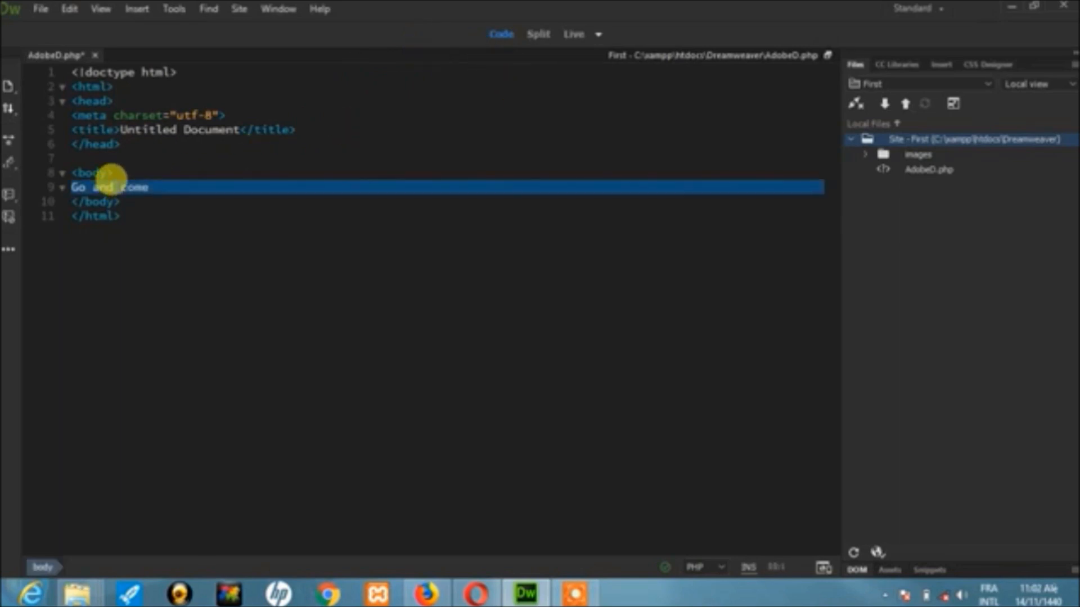
{"action": "key", "text": "BackSpace"}
{"action": "left_click", "coordinate": [115, 172]}
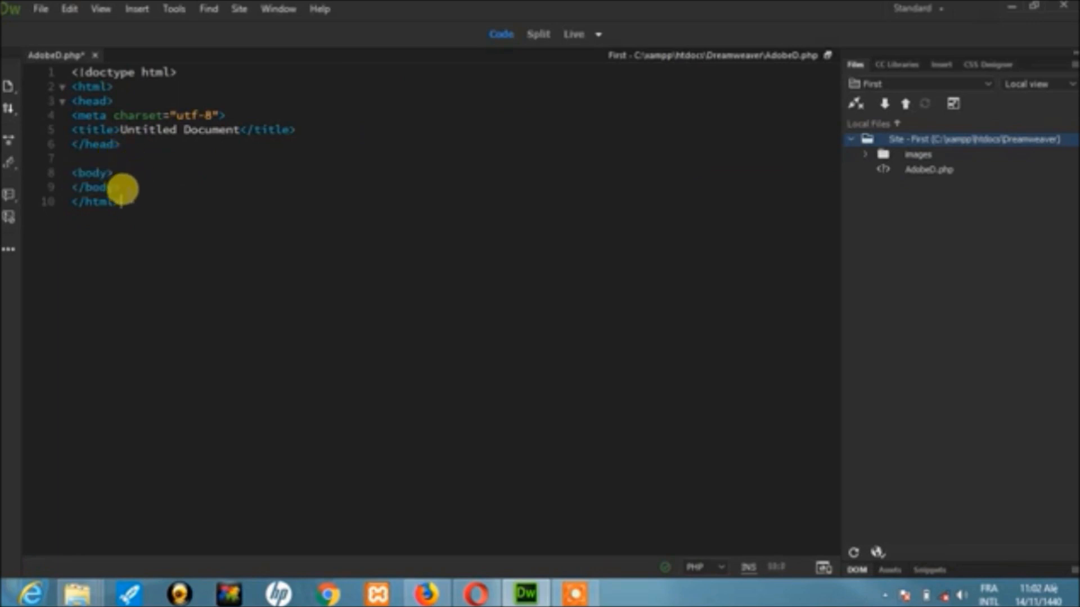
Examine the page's whole HTML structure and its doctype declaration by highlighting them in the code.
{"action": "left_click_drag", "start_coordinate": [117, 194], "coordinate": [66, 72]}
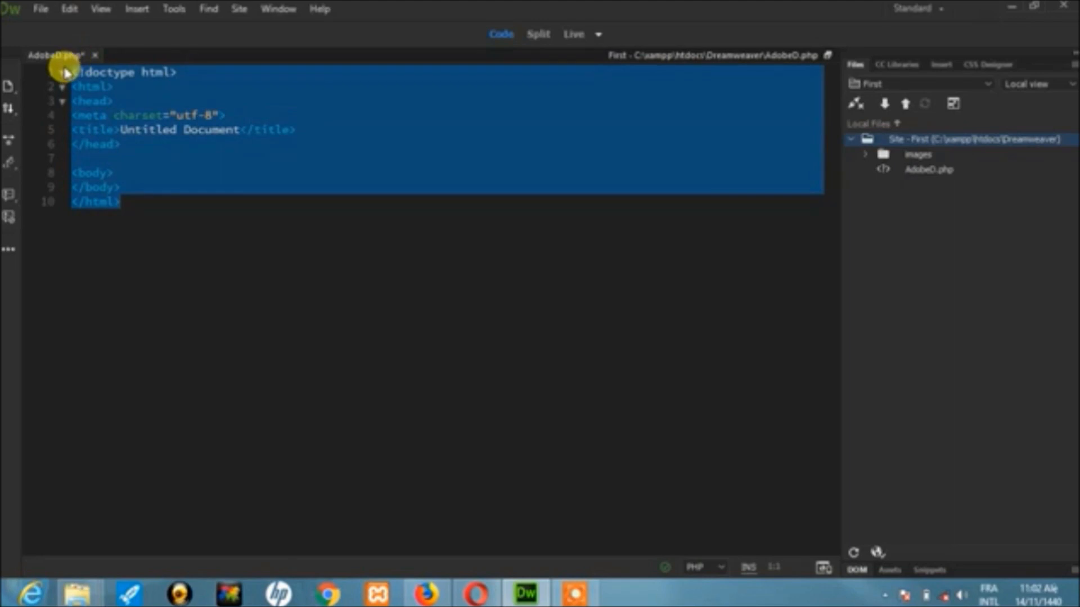
{"action": "left_click", "coordinate": [258, 242]}
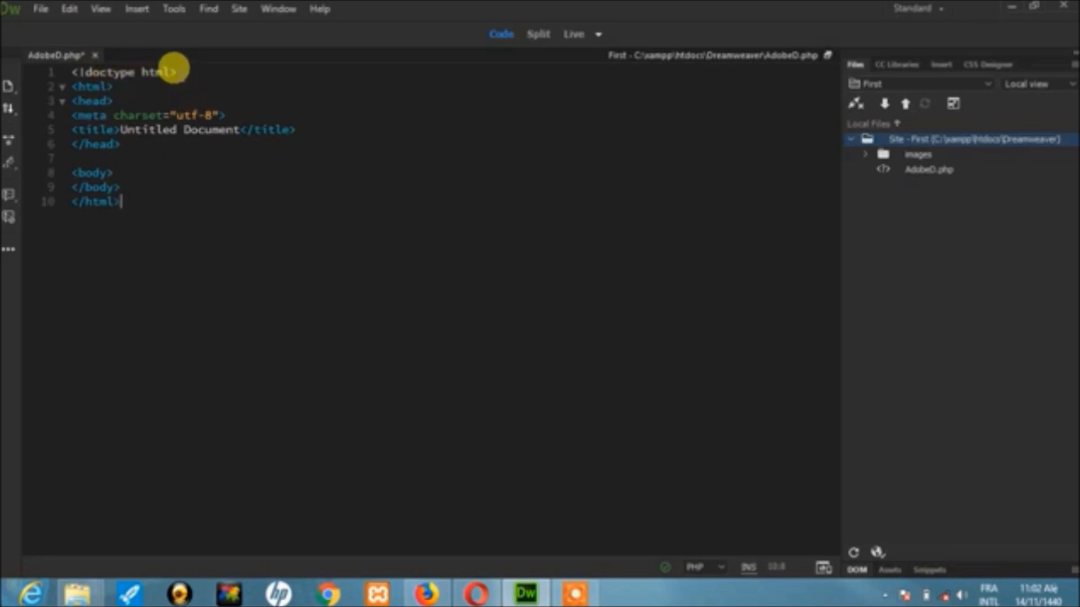
{"action": "left_click_drag", "start_coordinate": [176, 72], "coordinate": [72, 75]}
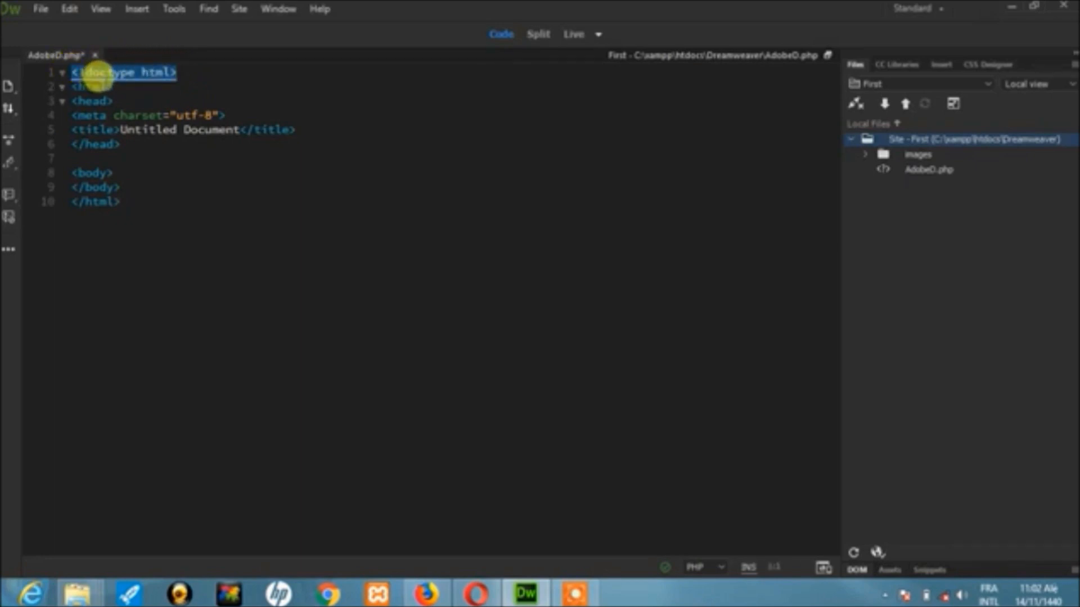
Examine the html, head, meta charset and title tags of the page by highlighting them in the code.
{"action": "left_click", "coordinate": [100, 85]}
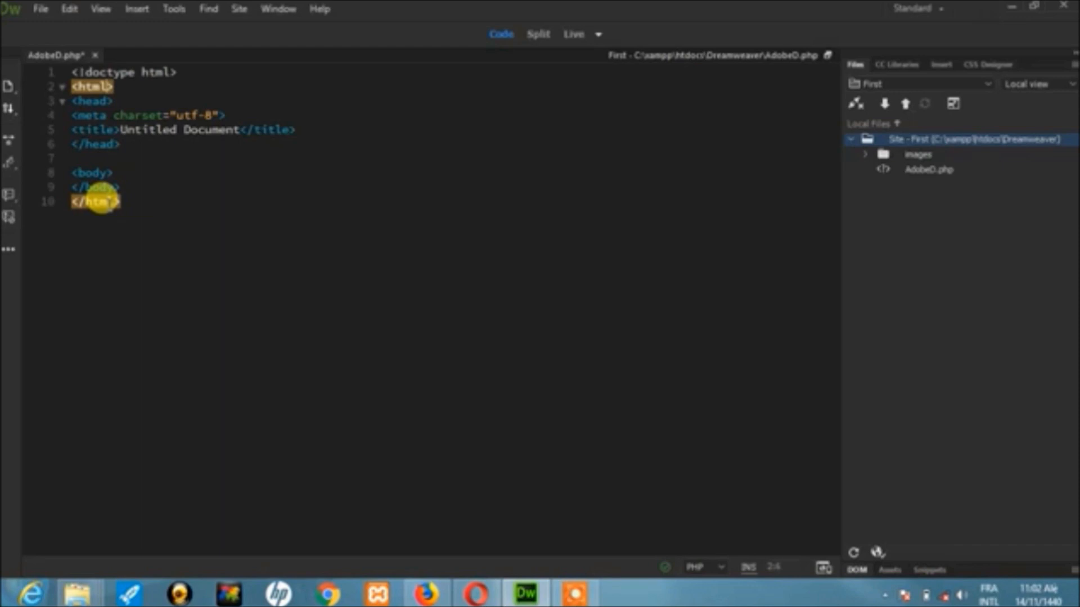
{"action": "left_click", "coordinate": [84, 100]}
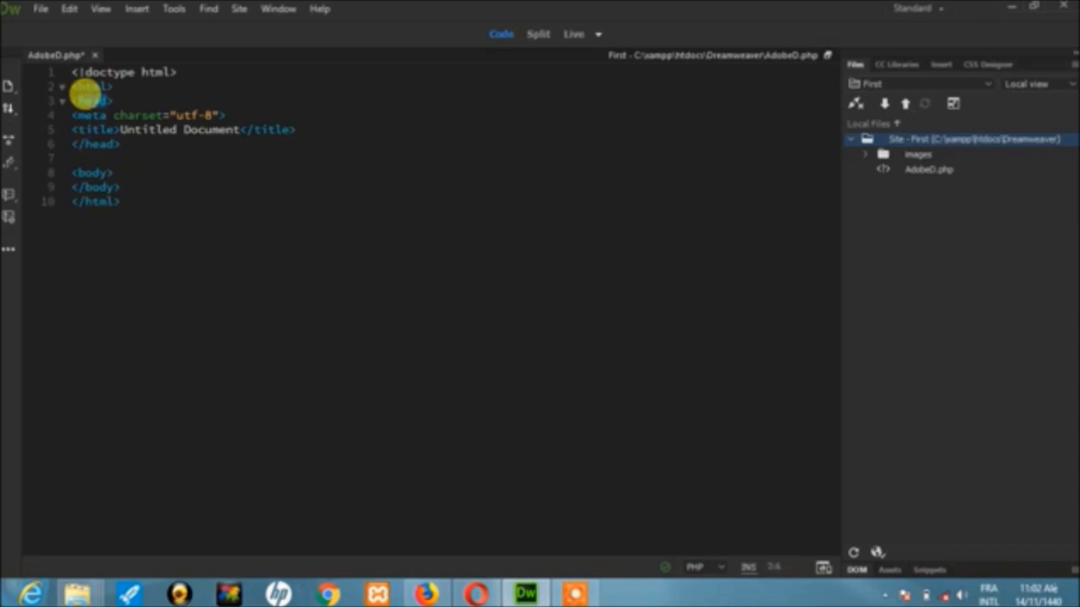
{"action": "double_click", "coordinate": [86, 95]}
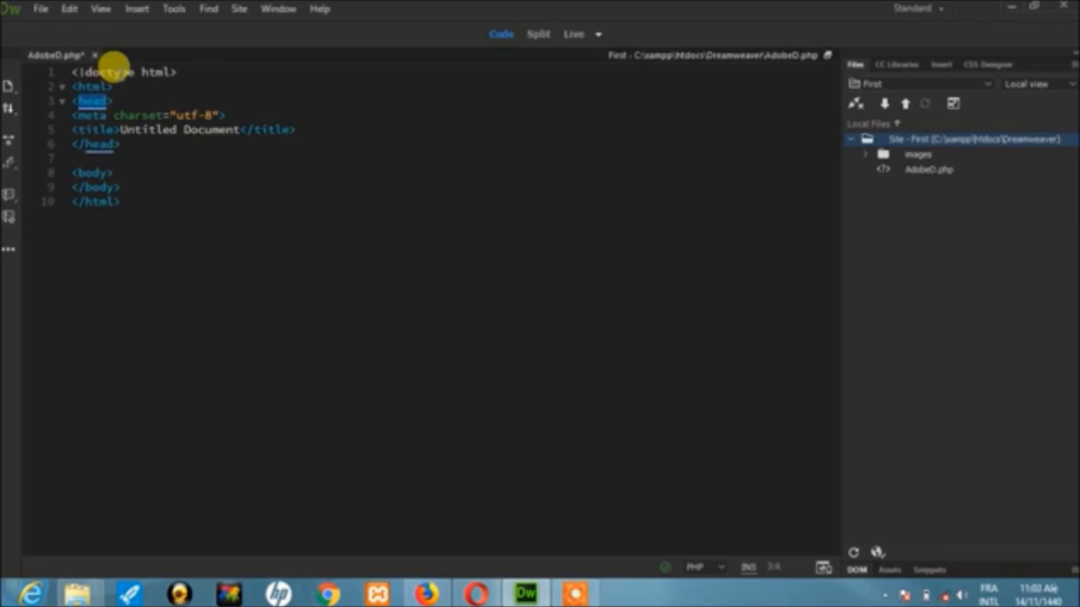
{"action": "triple_click", "coordinate": [114, 68]}
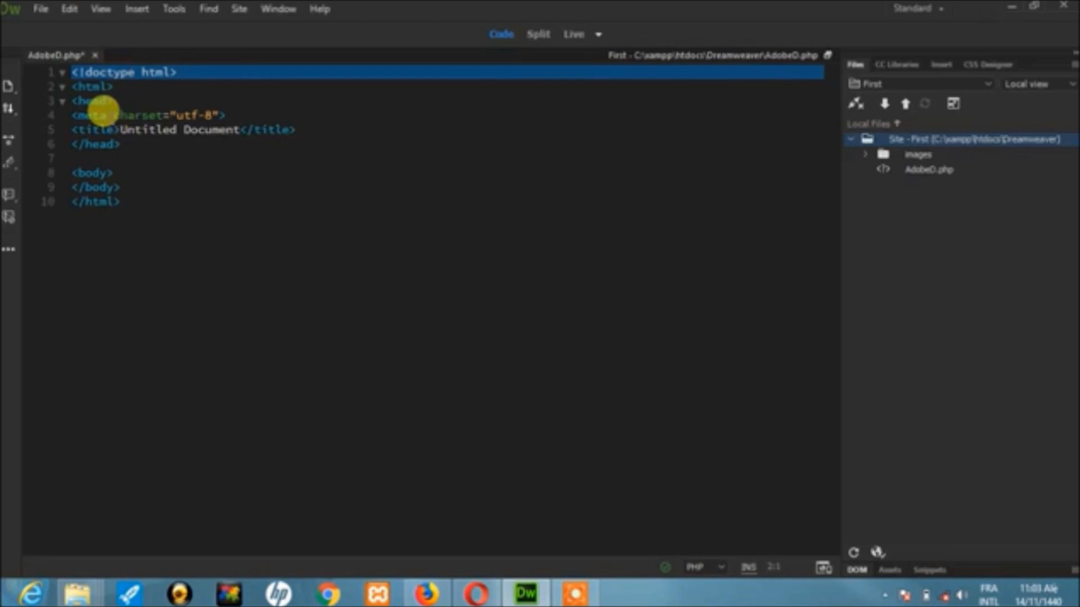
{"action": "double_click", "coordinate": [89, 112]}
{"action": "triple_click", "coordinate": [87, 111]}
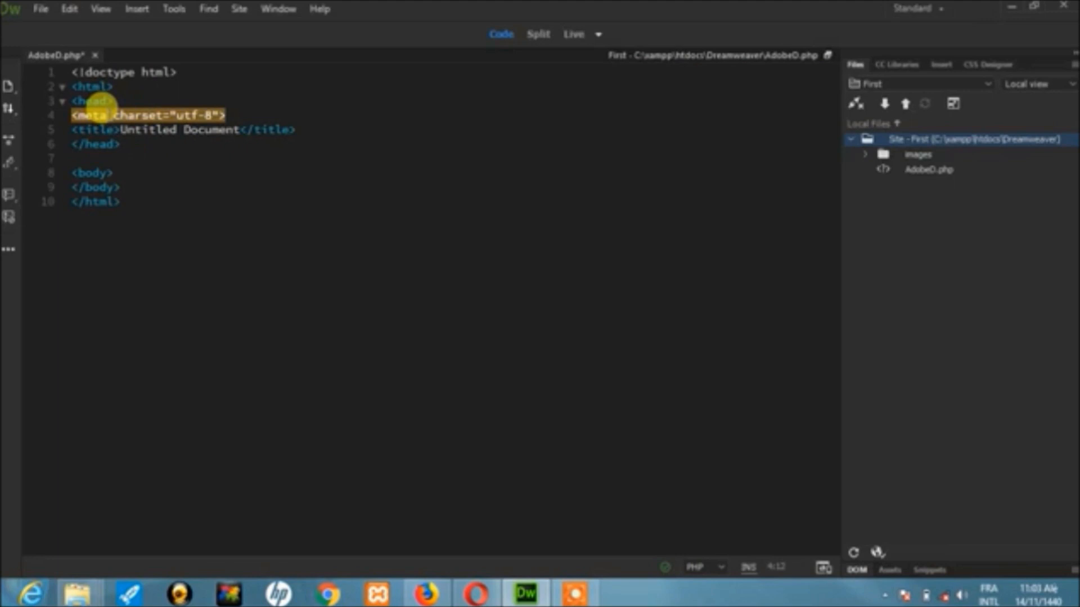
{"action": "left_click", "coordinate": [106, 115]}
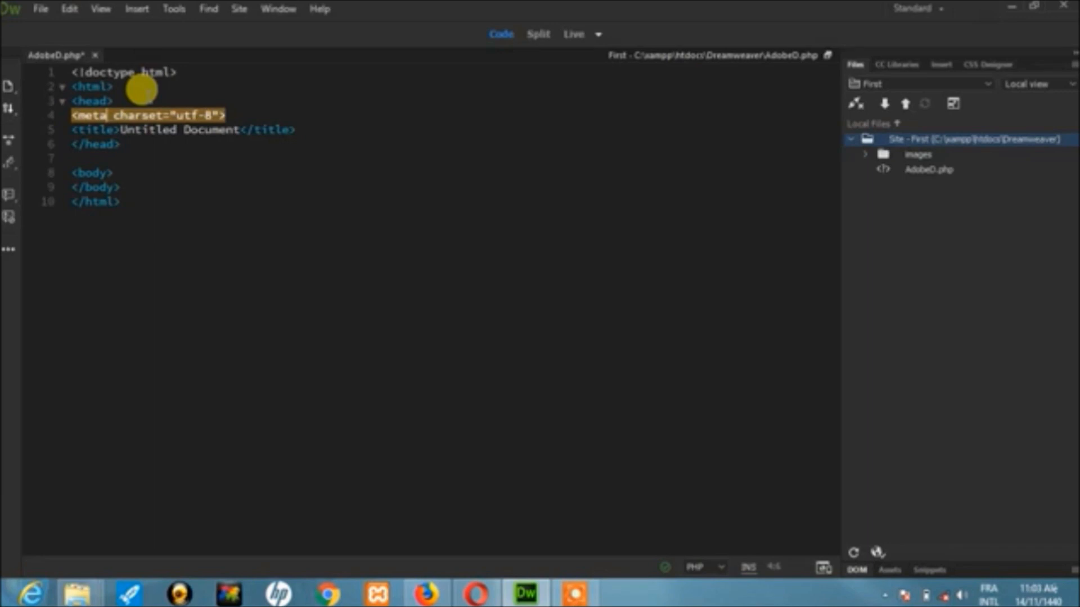
{"action": "left_click", "coordinate": [105, 91]}
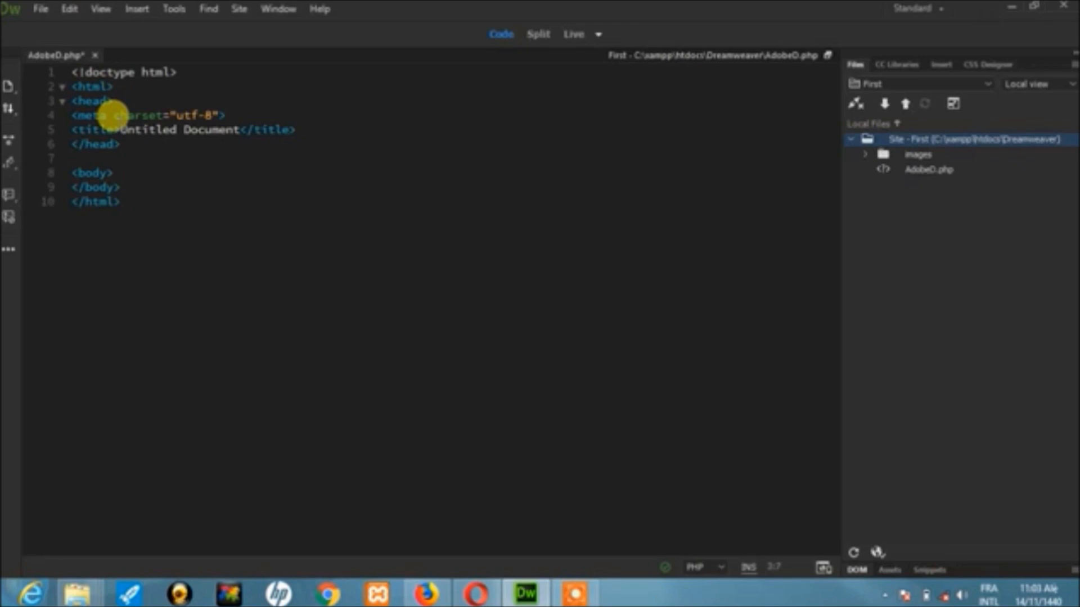
{"action": "left_click_drag", "start_coordinate": [246, 124], "coordinate": [279, 122]}
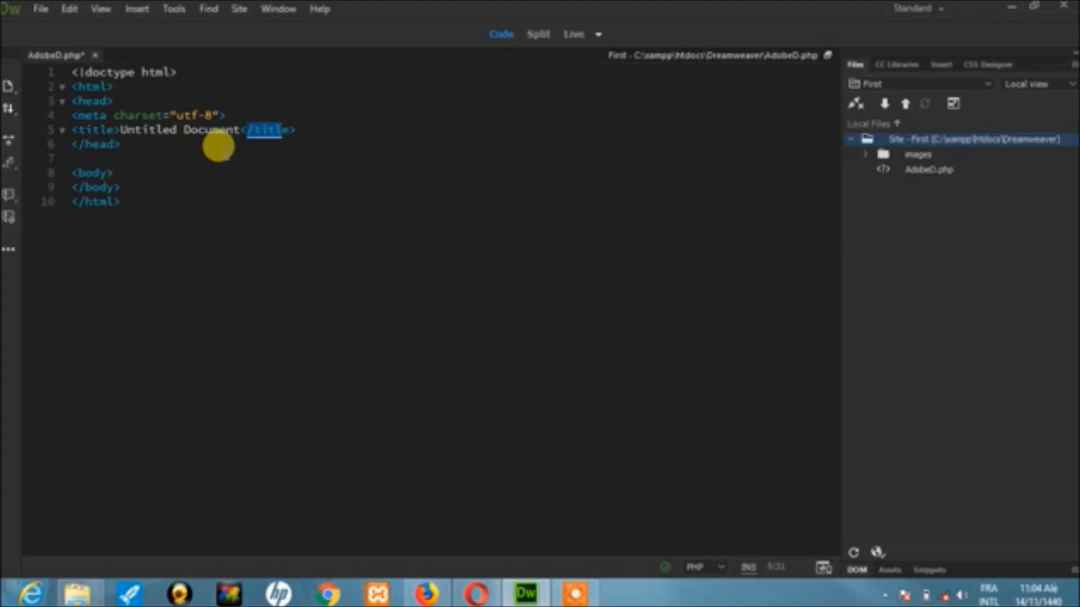
Replace the page title text "Untitled Document" with "Adobe Dreamweaver Test".
{"action": "left_click", "coordinate": [234, 126]}
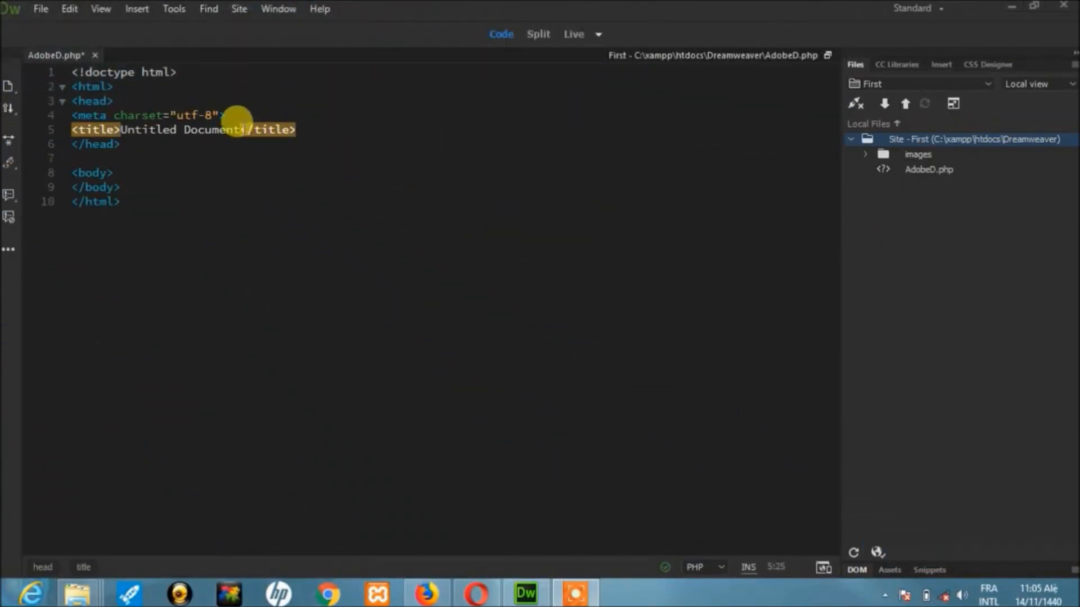
{"action": "left_click_drag", "start_coordinate": [242, 130], "coordinate": [119, 130]}
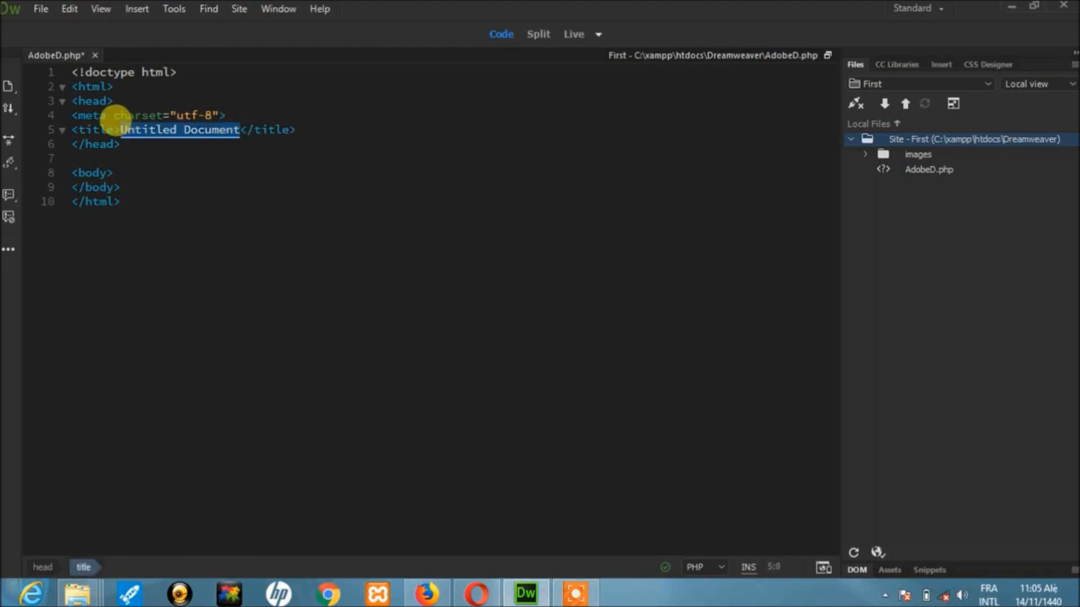
{"action": "type", "text": "Adobe"}
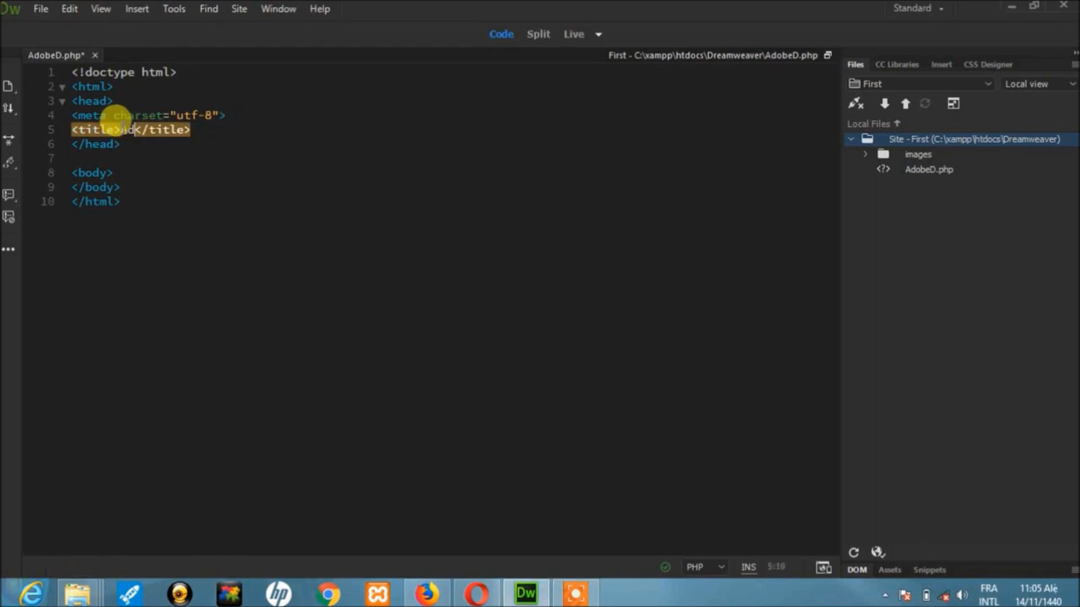
{"action": "type", "text": " Drea"}
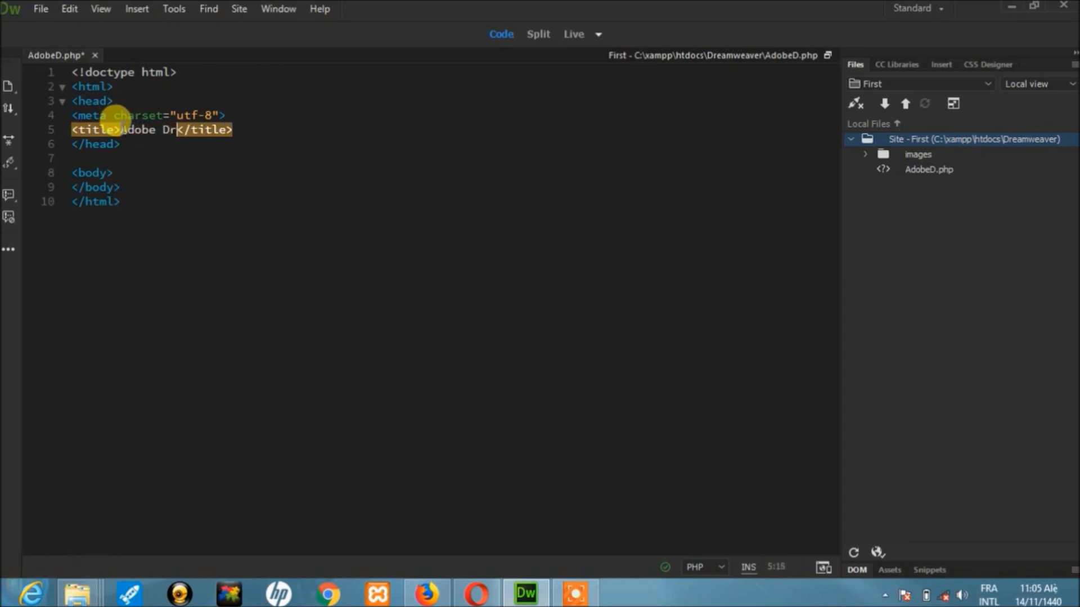
{"action": "type", "text": "mweaver"}
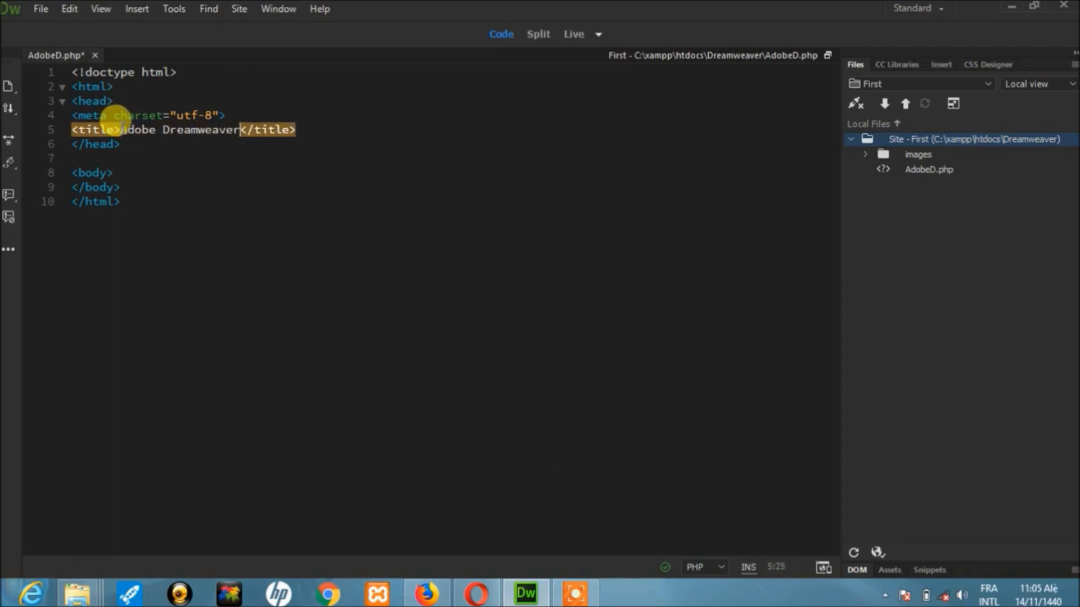
{"action": "type", "text": " Test"}
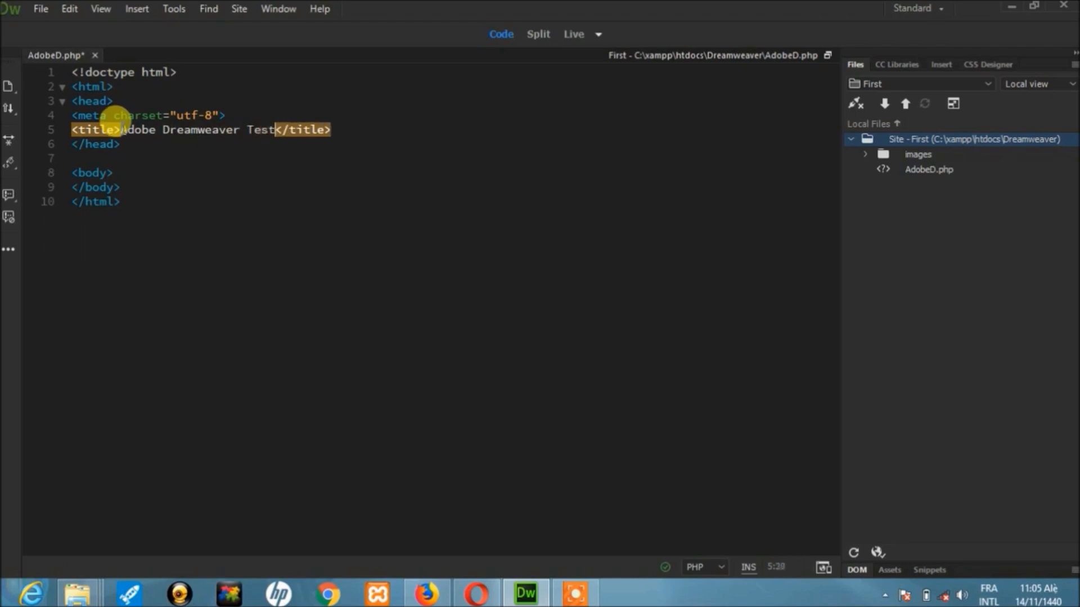
Add an empty line between the opening and closing body tags and examine the body section by highlighting it.
{"action": "left_click", "coordinate": [147, 159]}
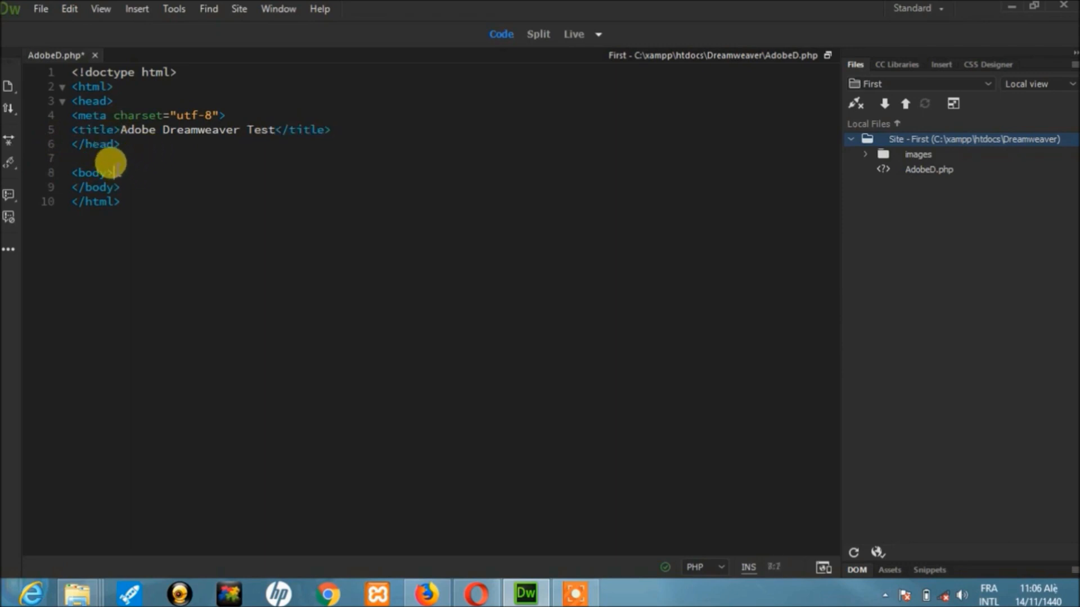
{"action": "key", "text": "Return"}
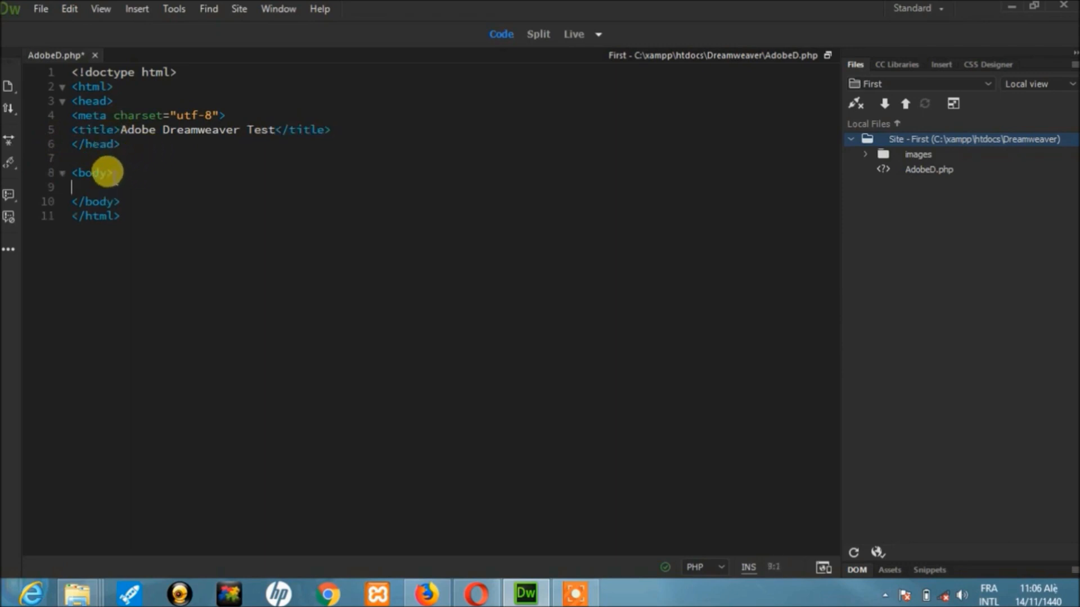
{"action": "left_click_drag", "start_coordinate": [121, 200], "coordinate": [66, 167]}
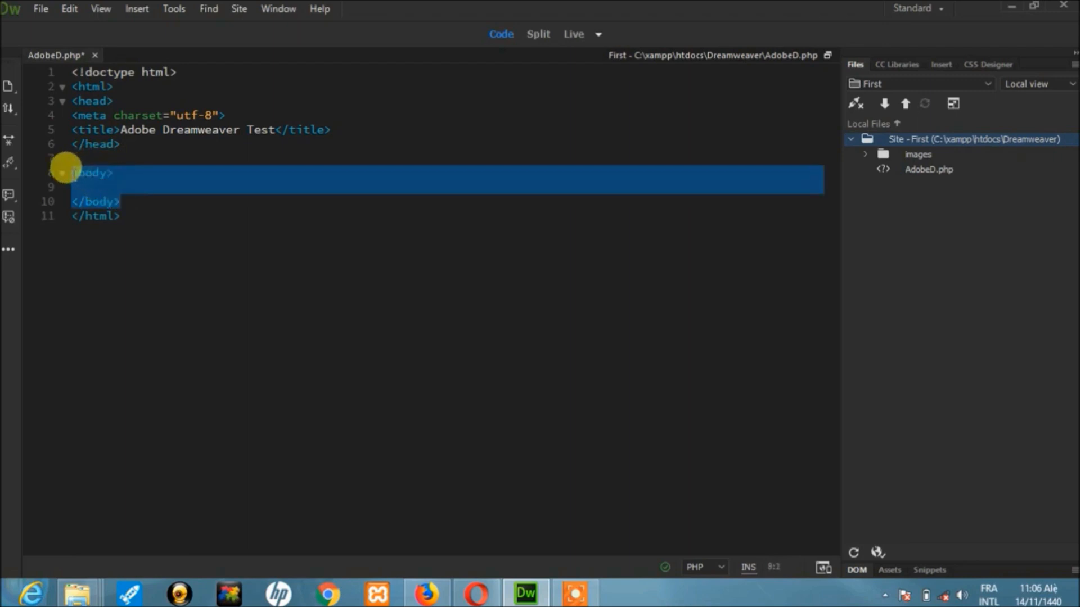
{"action": "left_click", "coordinate": [118, 195]}
{"action": "left_click", "coordinate": [84, 182]}
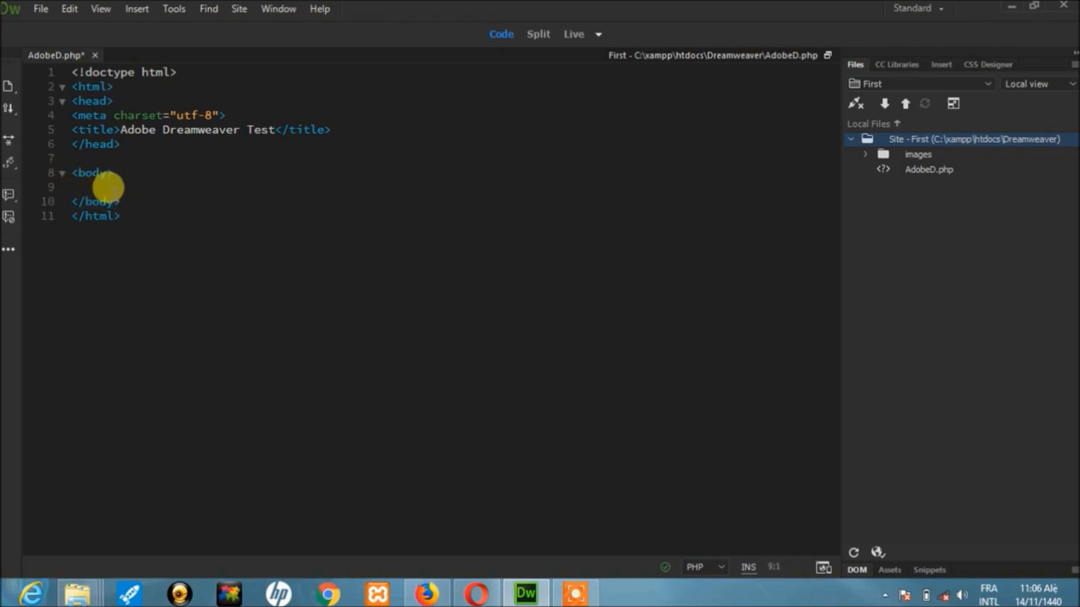
{"action": "left_click", "coordinate": [107, 198]}
{"action": "left_click_drag", "start_coordinate": [92, 190], "coordinate": [71, 175]}
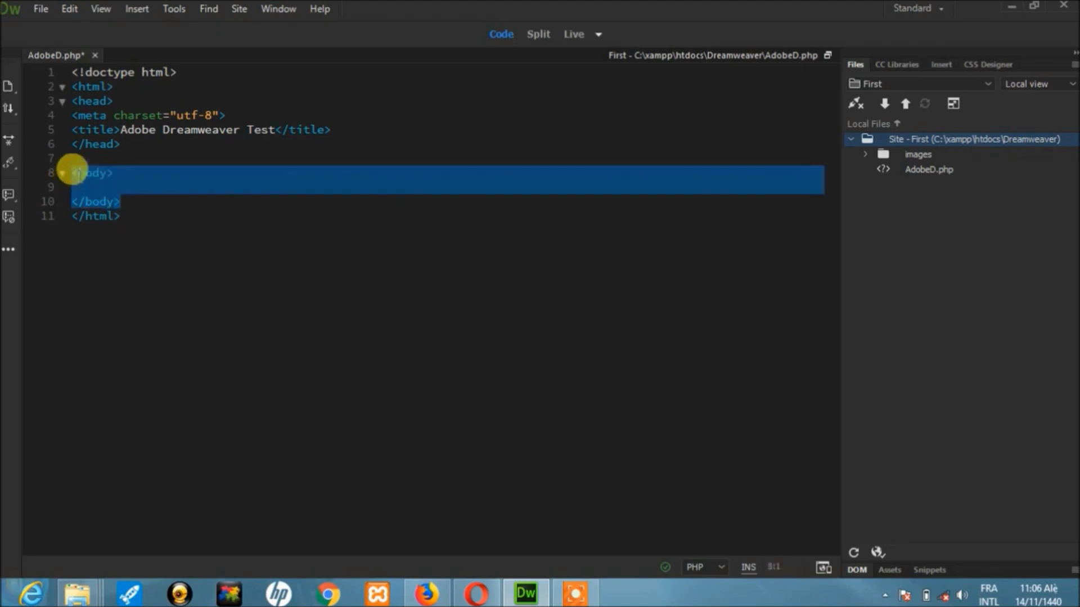
Add a <p></p> paragraph in the body containing a <?php ?> block, with line breaks between its opening and closing tags.
{"action": "left_click", "coordinate": [99, 181]}
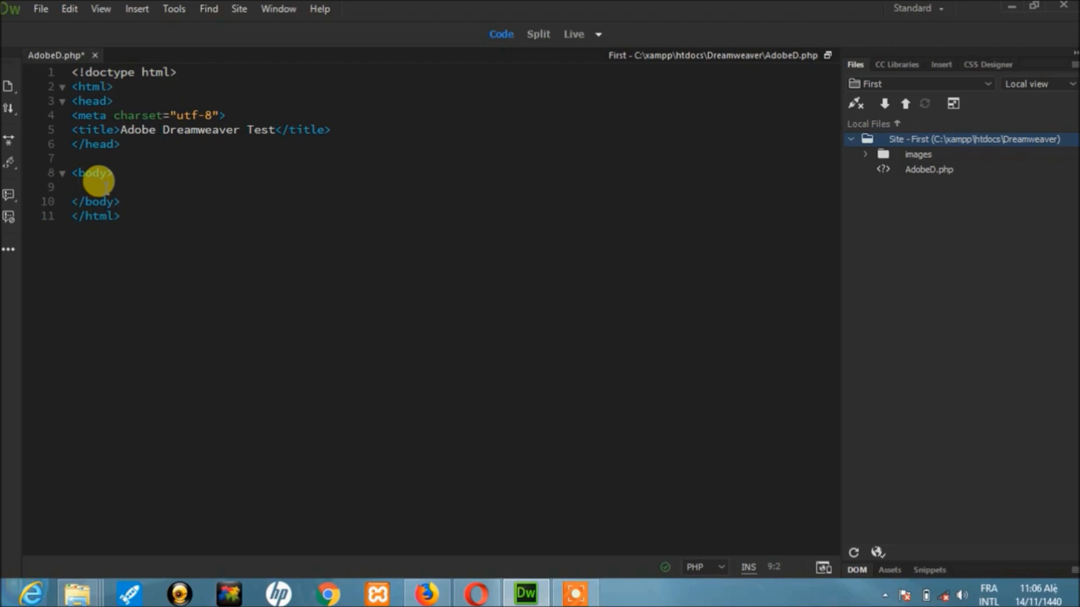
{"action": "type", "text": "<p"}
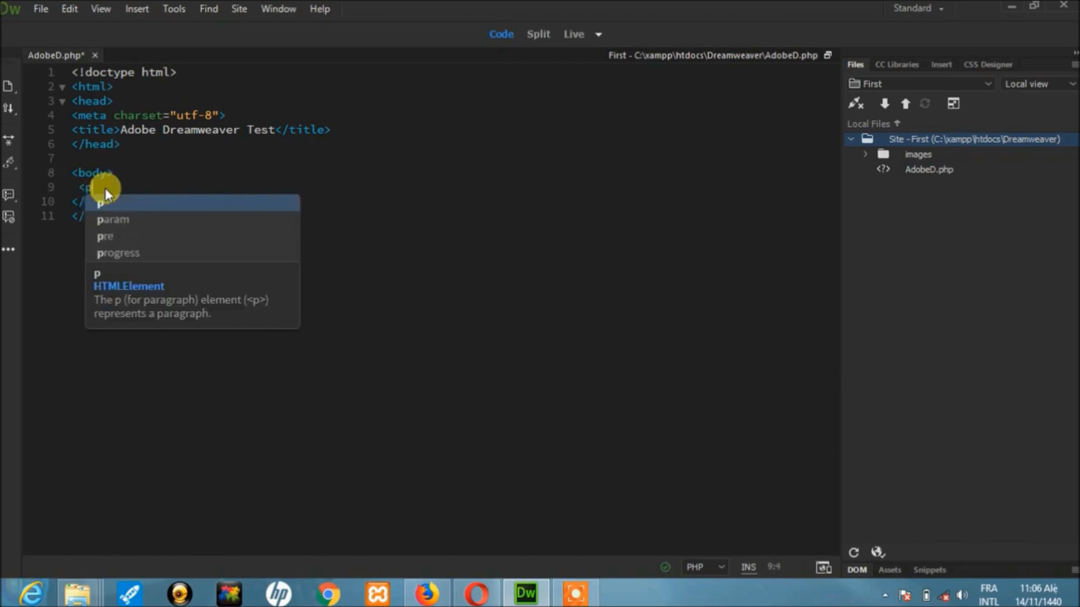
{"action": "type", "text": "></p>"}
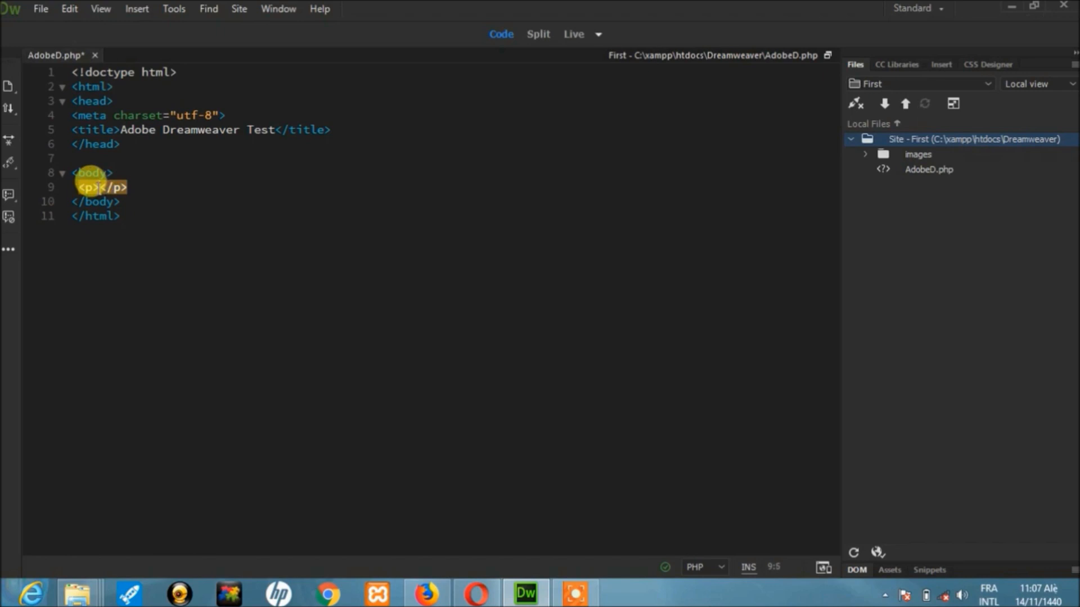
{"action": "type", "text": "<?php"}
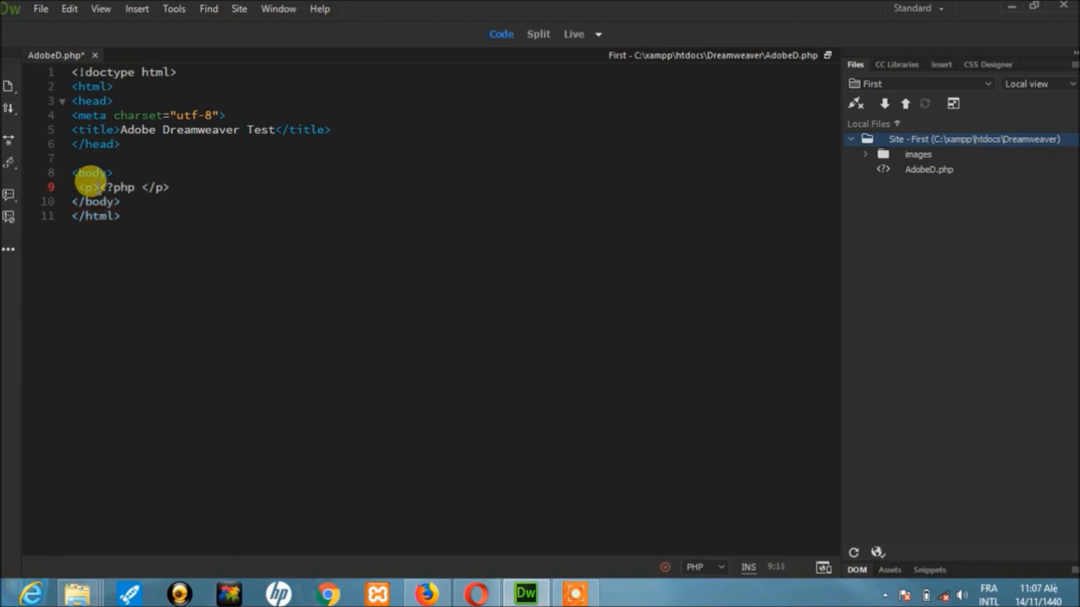
{"action": "type", "text": " ?>"}
{"action": "left_click", "coordinate": [135, 187]}
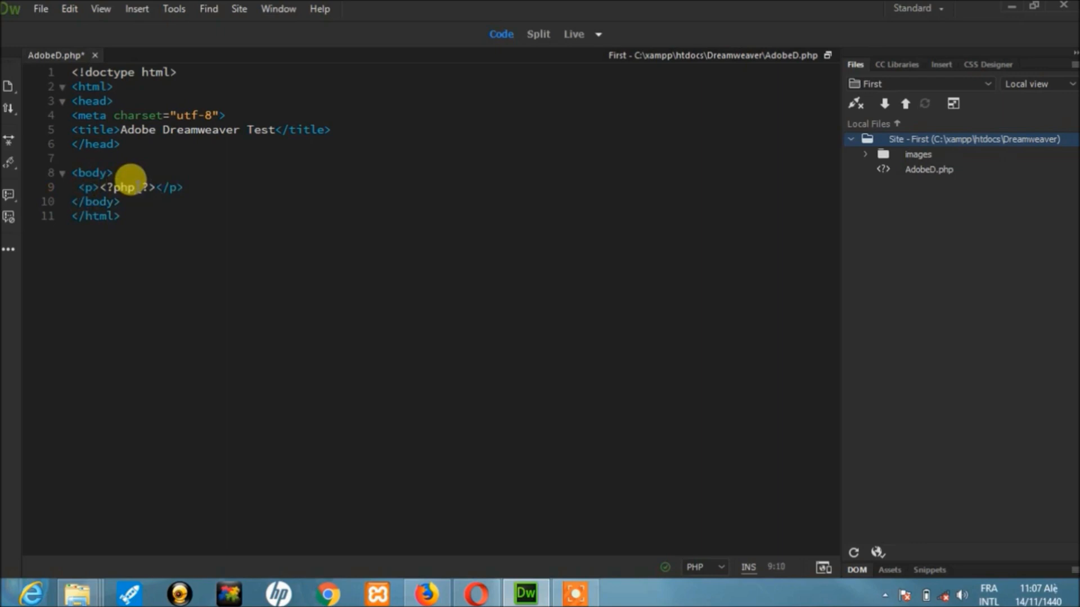
{"action": "key", "text": "Return"}
{"action": "key", "text": "Return"}
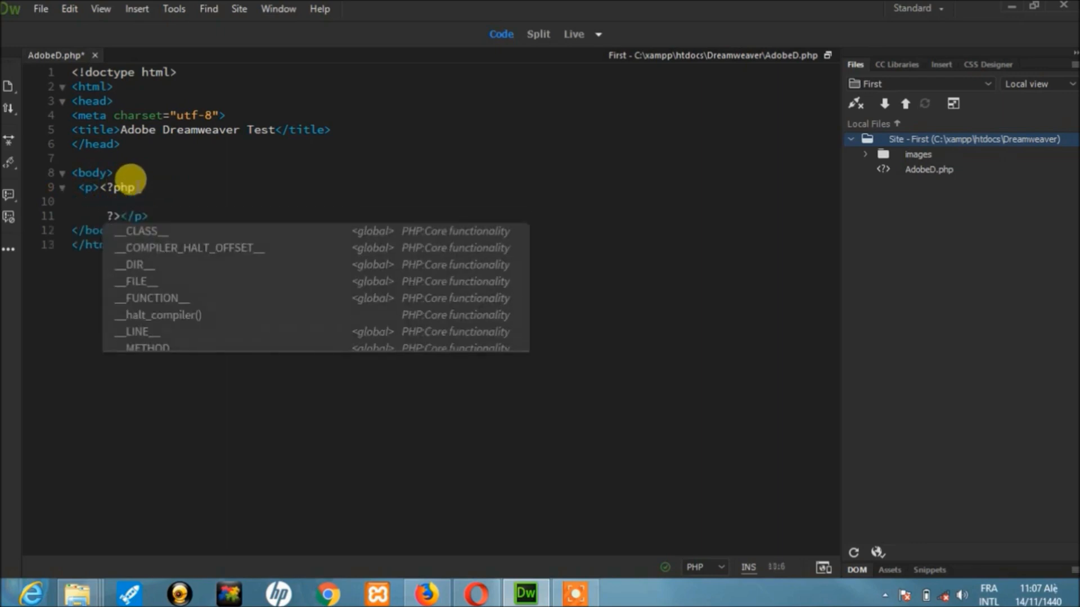
Inside the PHP block, write an echo statement that outputs "Welcome to Dreamweaver Web Application Development".
{"action": "left_click", "coordinate": [102, 197]}
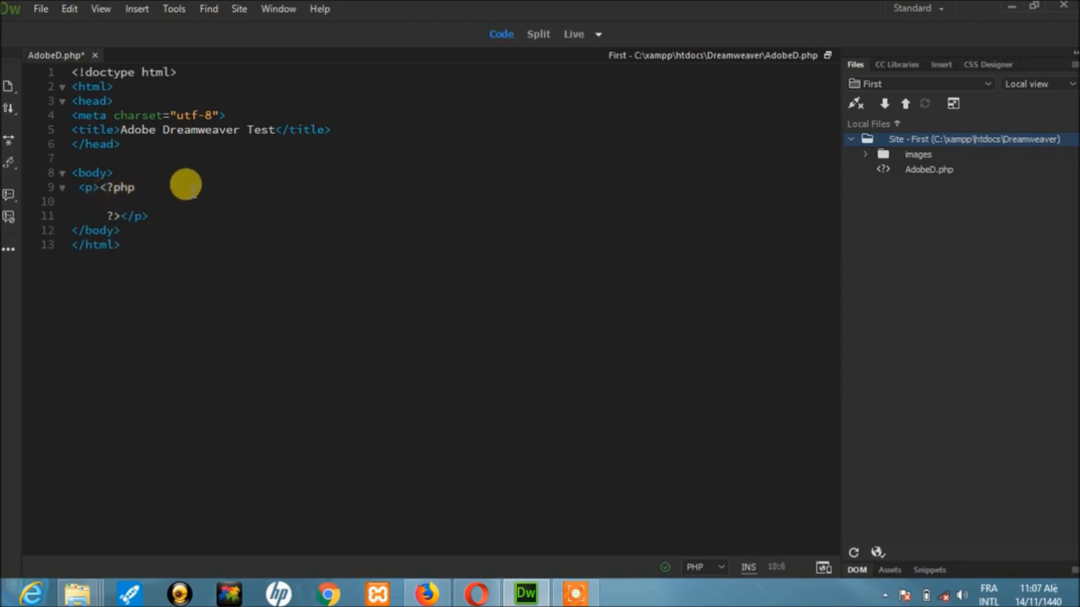
{"action": "type", "text": "echo"}
{"action": "type", "text": "\"\";"}
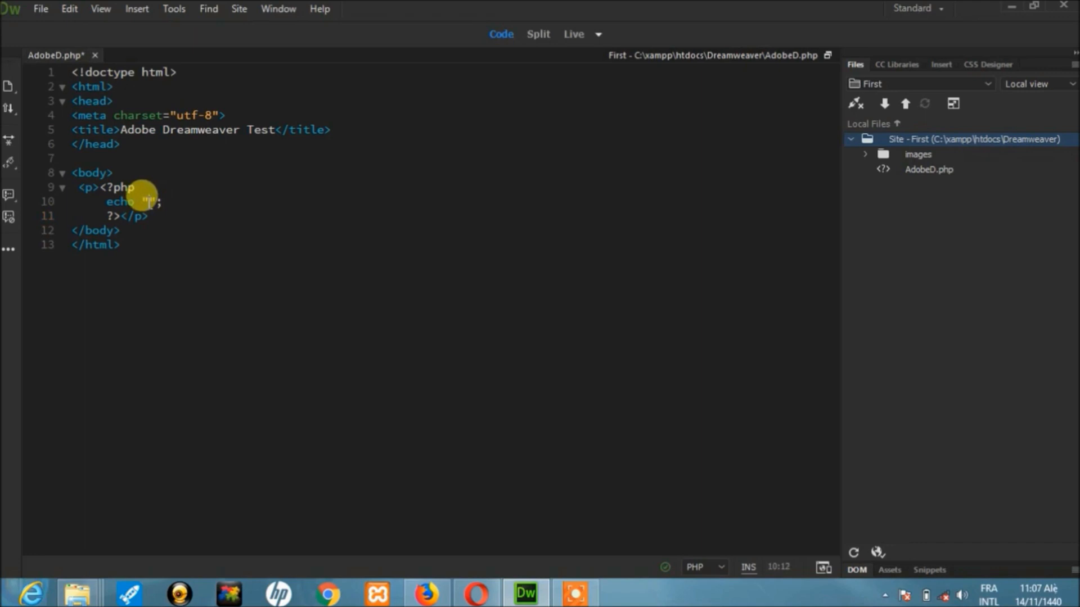
{"action": "type", "text": "Welcome to Dre"}
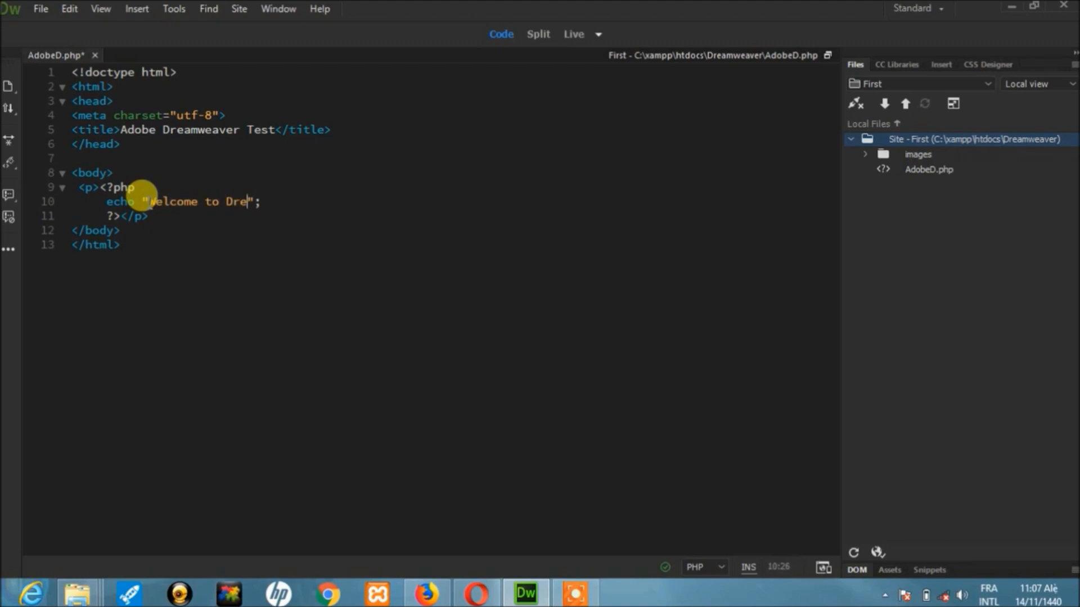
{"action": "type", "text": "amweaver Web "}
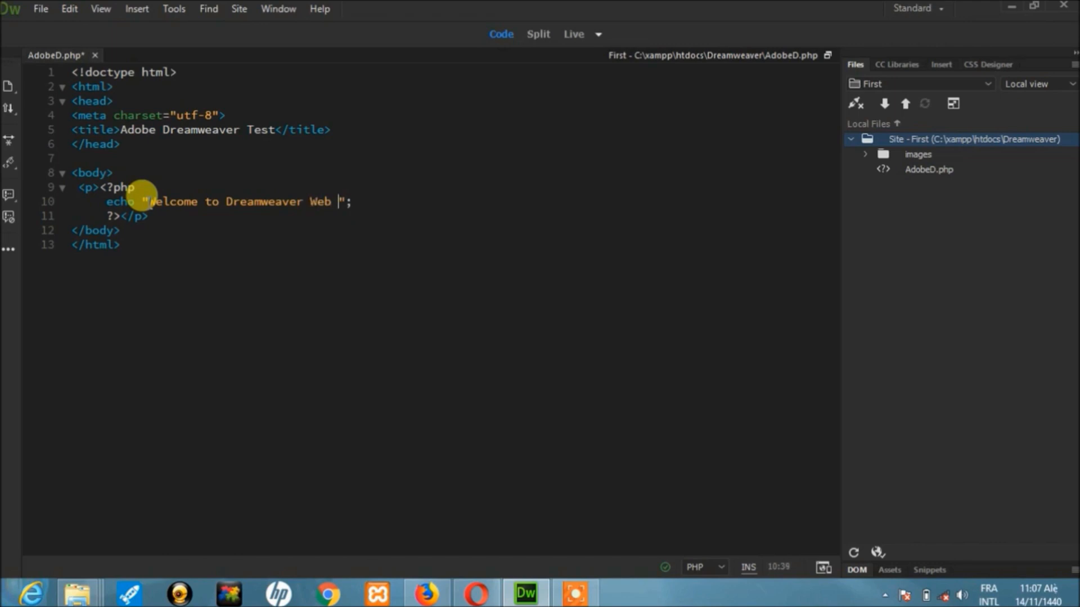
{"action": "type", "text": "Applica"}
{"action": "type", "text": "tion "}
{"action": "type", "text": "Devel"}
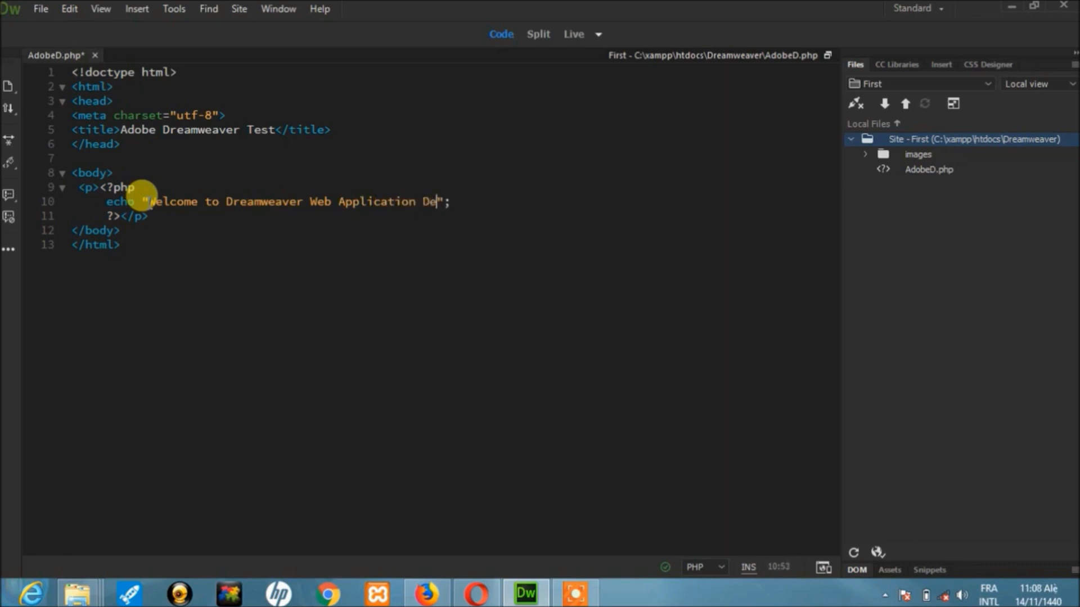
{"action": "type", "text": "opment"}
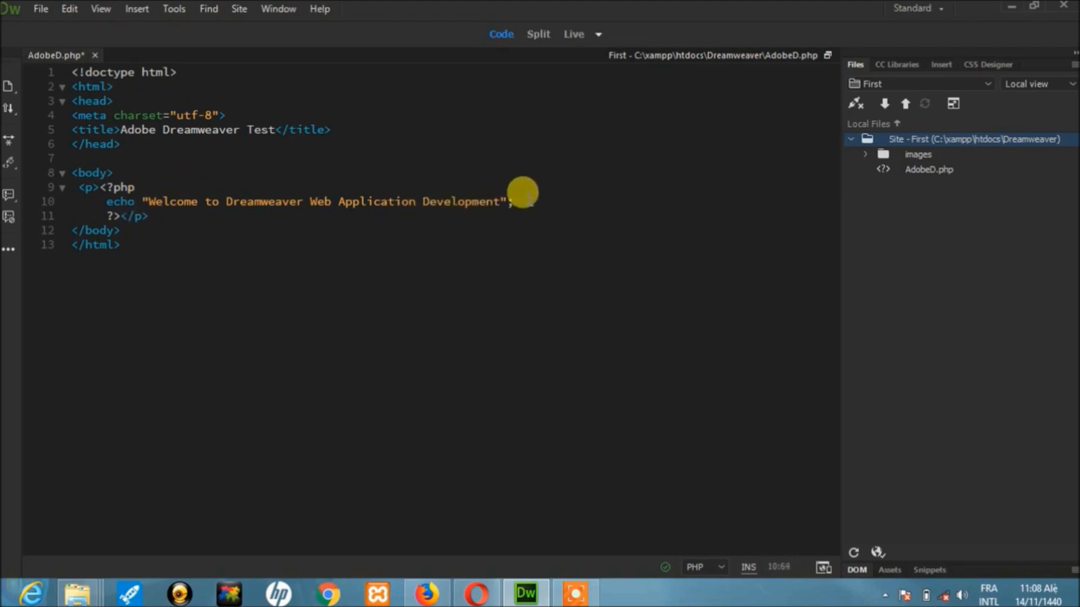
Add the statement echo phpinfo(); on a new line below the welcome message echo.
{"action": "key", "text": "Return"}
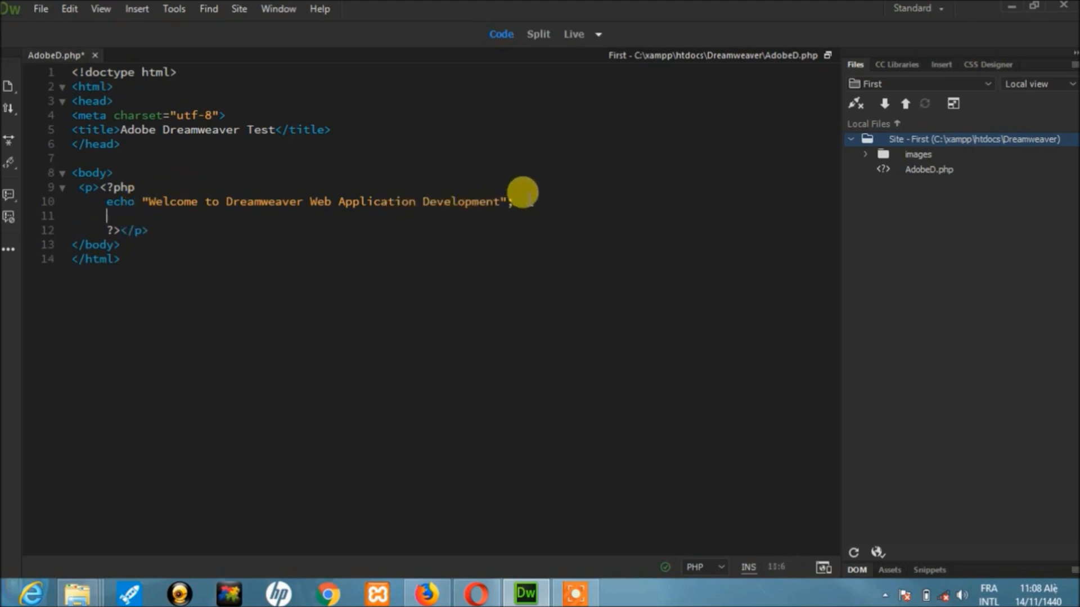
{"action": "type", "text": "echo"}
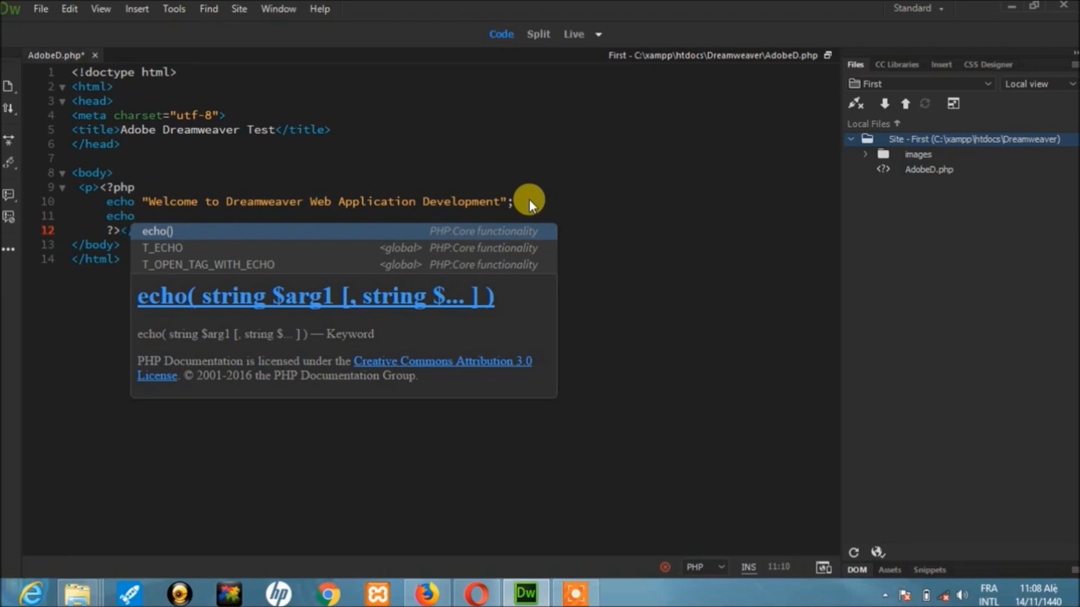
{"action": "type", "text": "ph"}
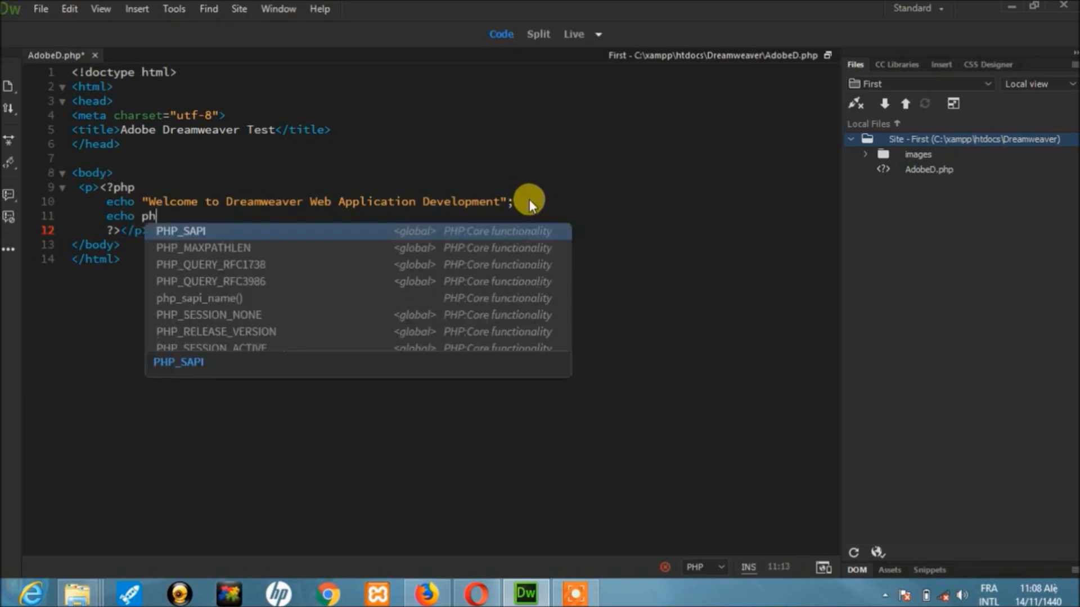
{"action": "type", "text": "pin"}
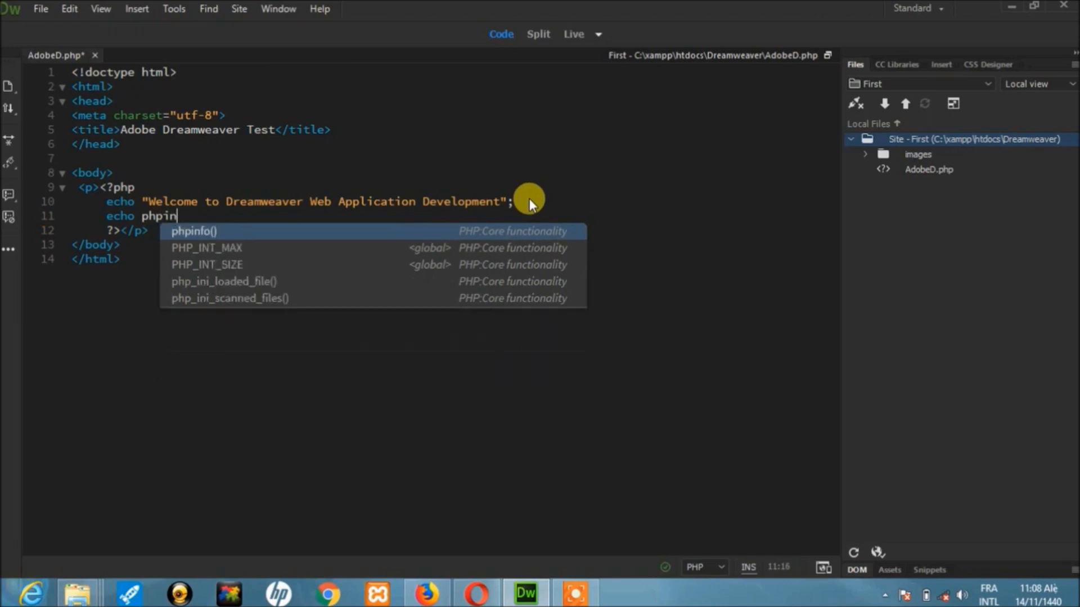
{"action": "type", "text": "fo"}
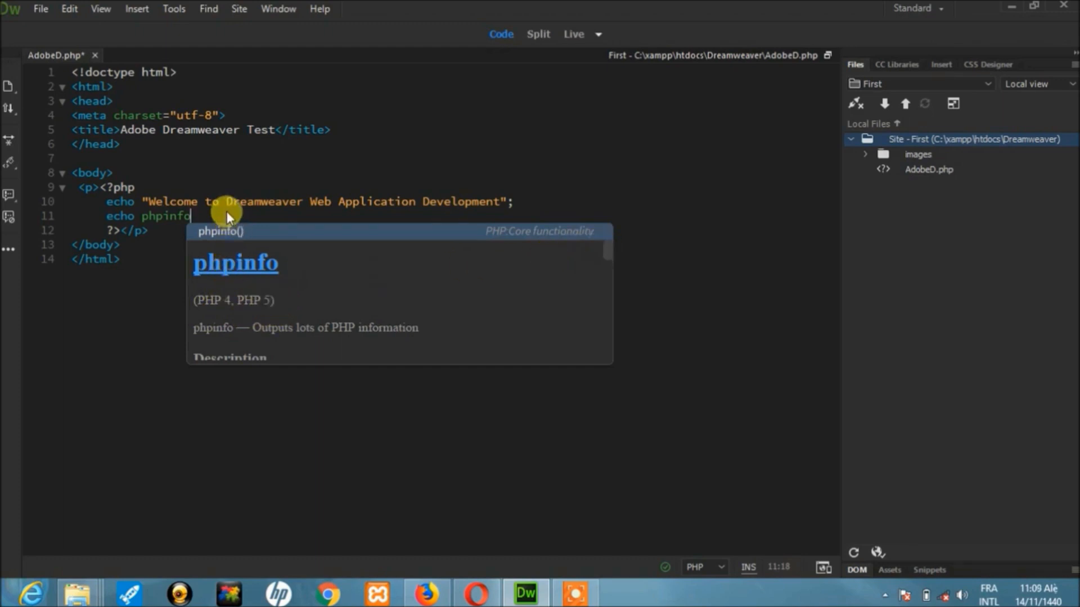
{"action": "key", "text": "Return"}
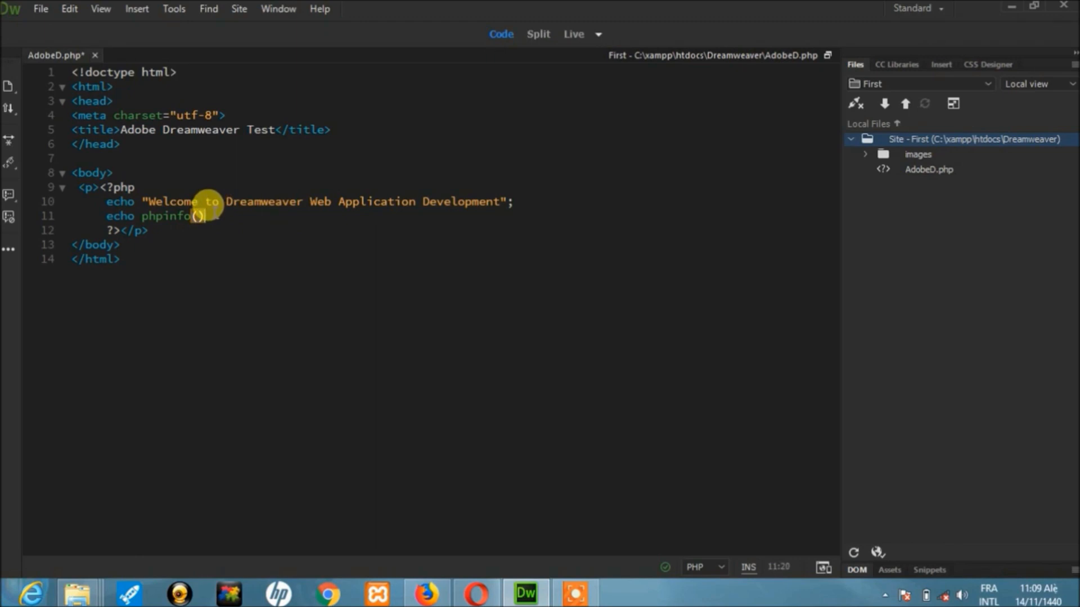
{"action": "type", "text": ";"}
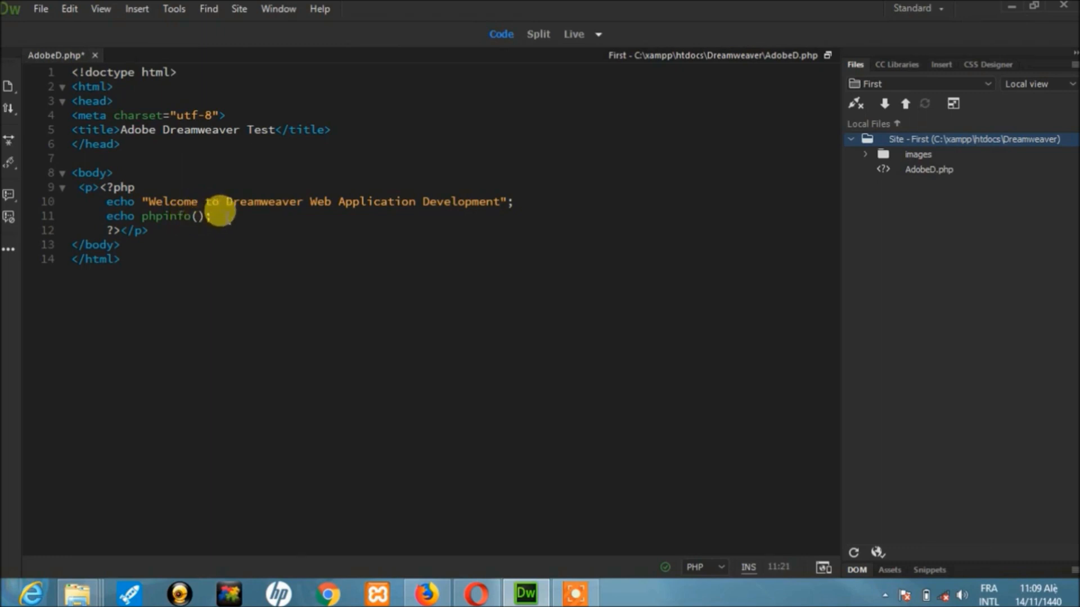
{"action": "key", "text": "BackSpace"}
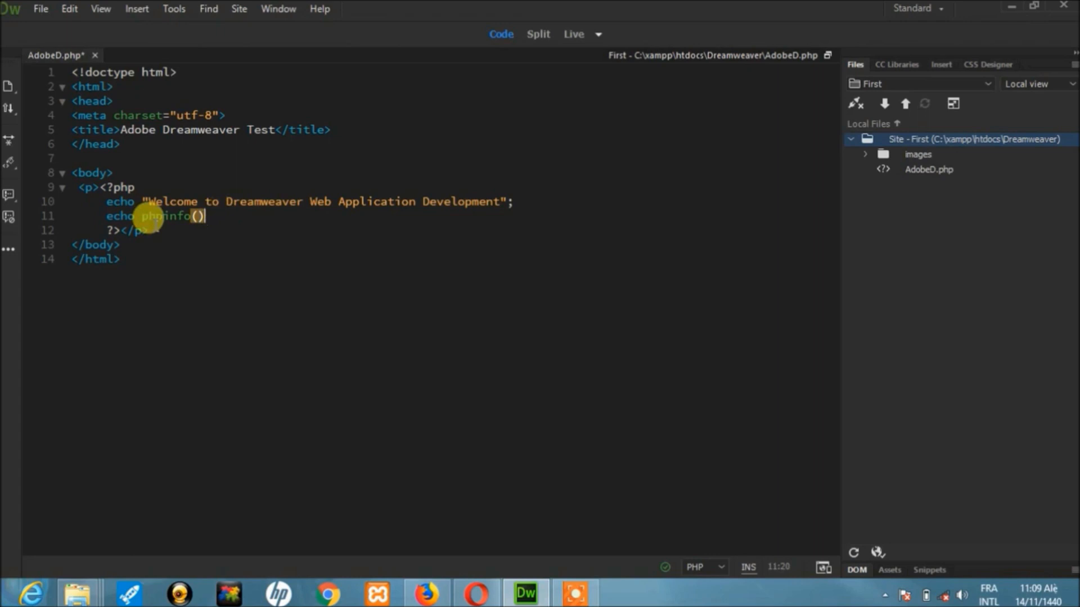
{"action": "type", "text": ";"}
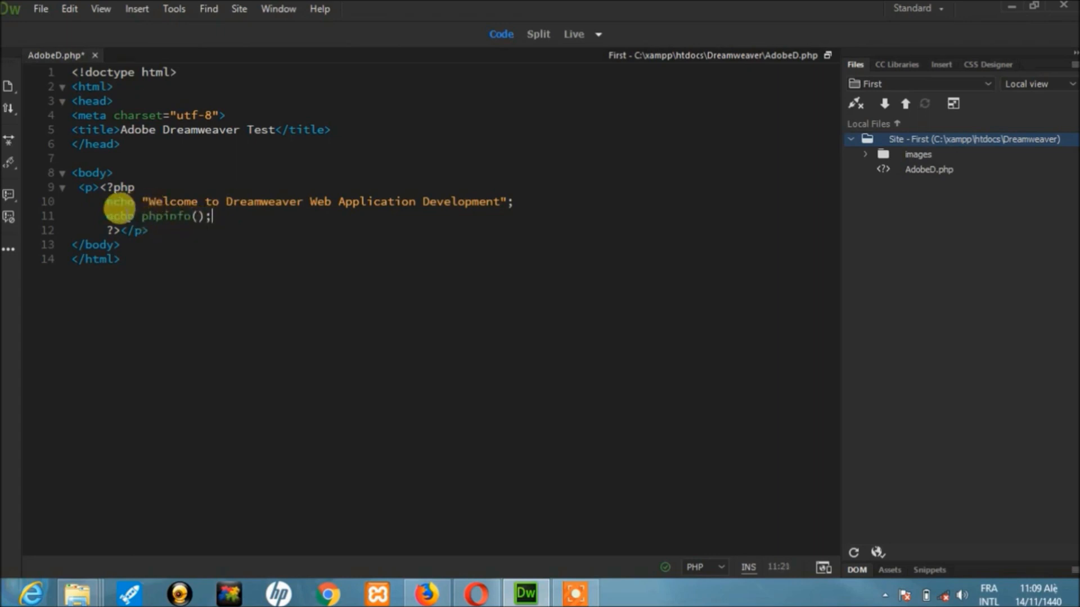
Save the edited AdobeD.php file.
{"action": "left_click", "coordinate": [228, 257]}
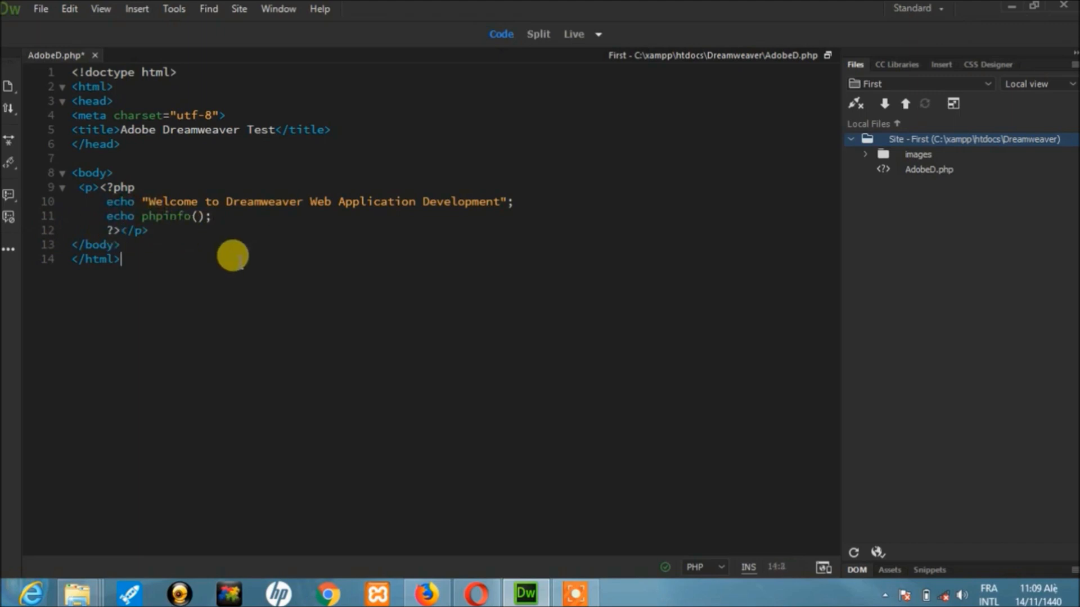
{"action": "left_click", "coordinate": [39, 9]}
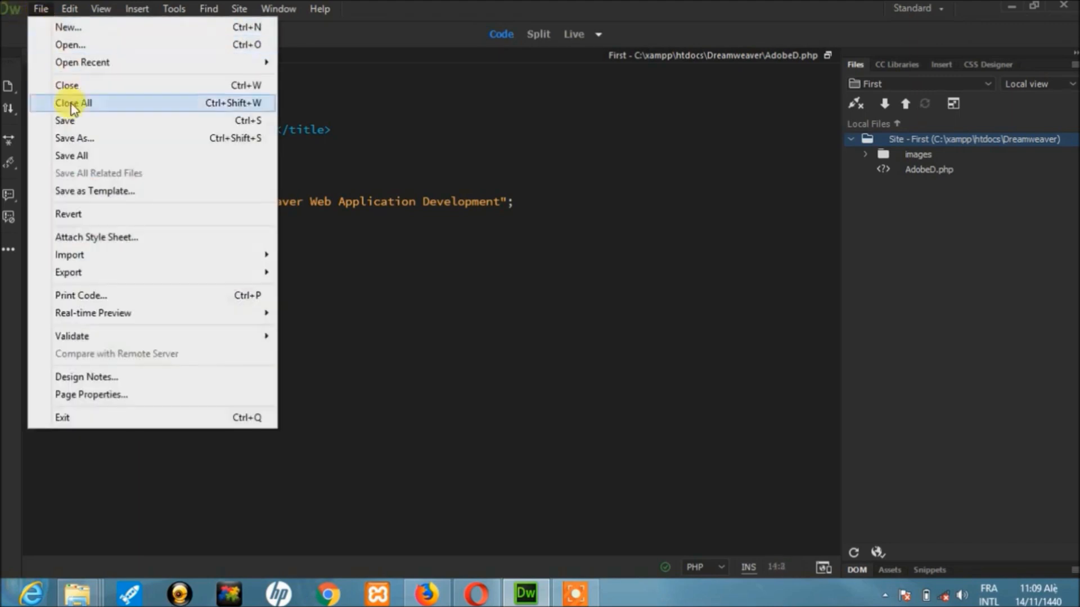
{"action": "left_click", "coordinate": [94, 121]}
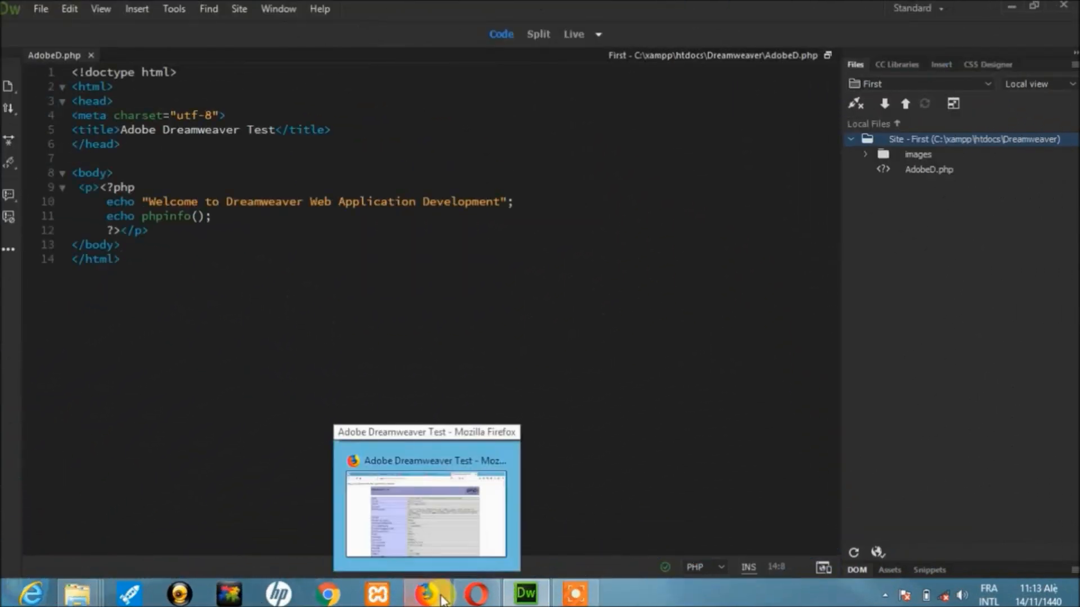
Switch to the test page in Firefox and check the Apache and MySQL modules in the XAMPP Control Panel, closing the panel again.
{"action": "left_click", "coordinate": [441, 598]}
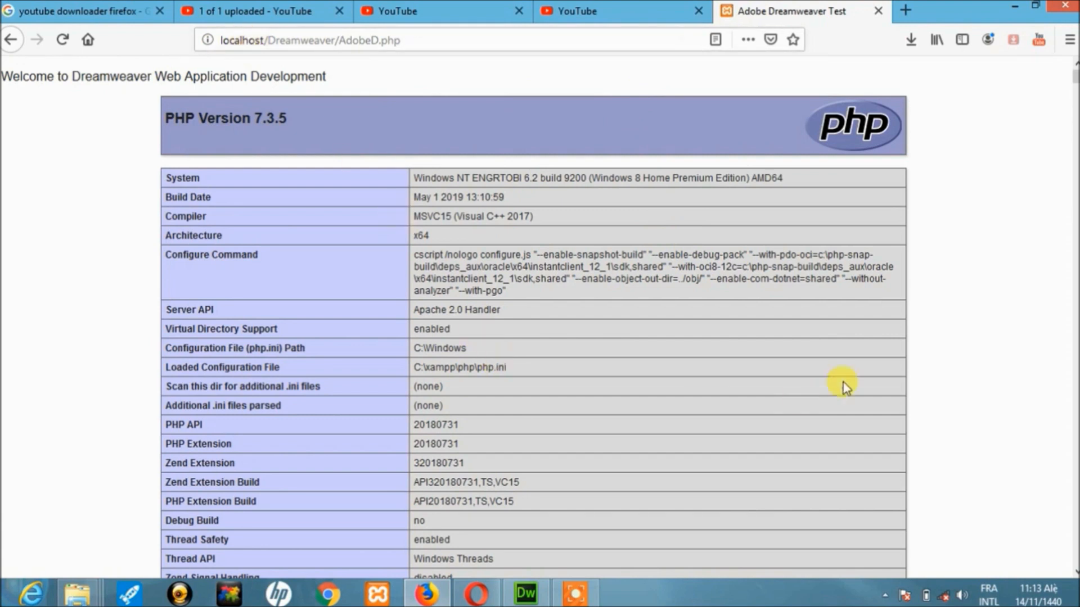
{"action": "left_click", "coordinate": [888, 597]}
{"action": "left_click", "coordinate": [909, 513]}
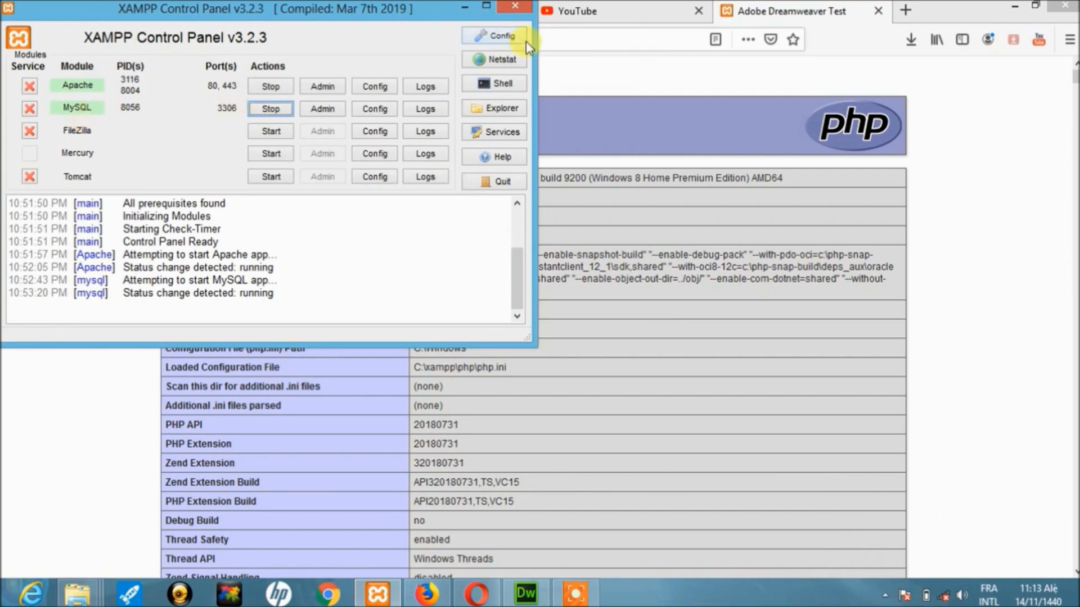
{"action": "left_click", "coordinate": [515, 8]}
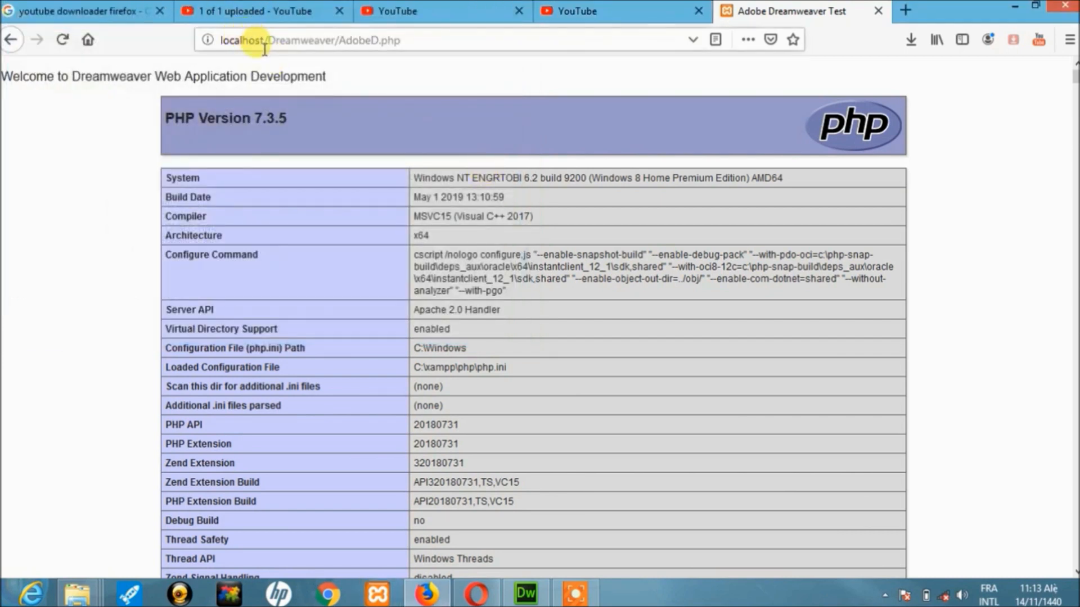
Look through the PHP configuration tables on the test page and return to the welcome message.
{"action": "scroll", "coordinate": [326, 181], "scroll_direction": "down", "scroll_amount": 3}
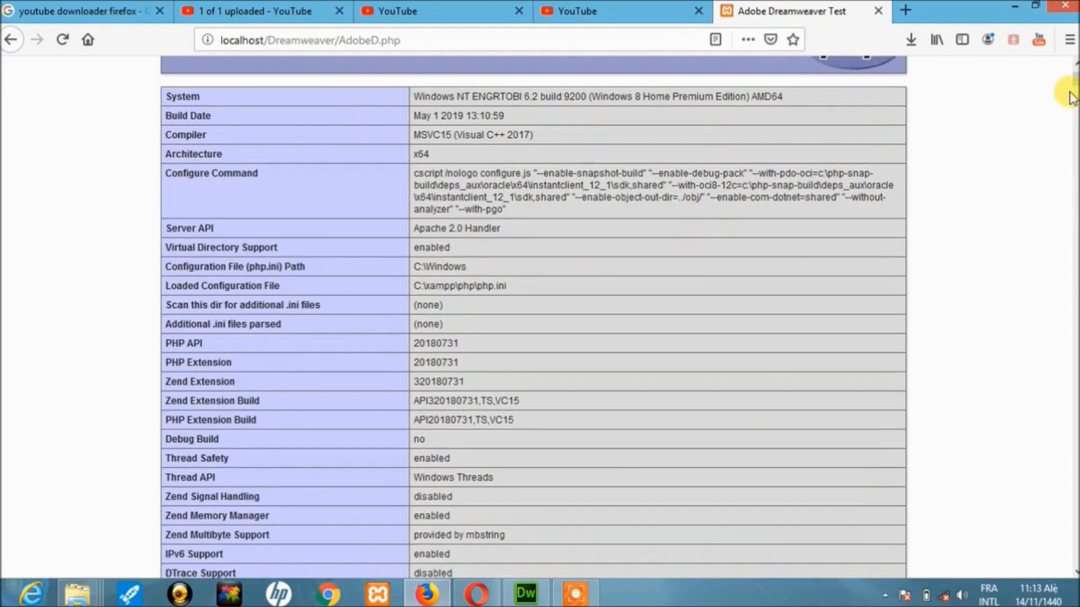
{"action": "scroll", "coordinate": [1071, 79], "scroll_direction": "up", "scroll_amount": 3}
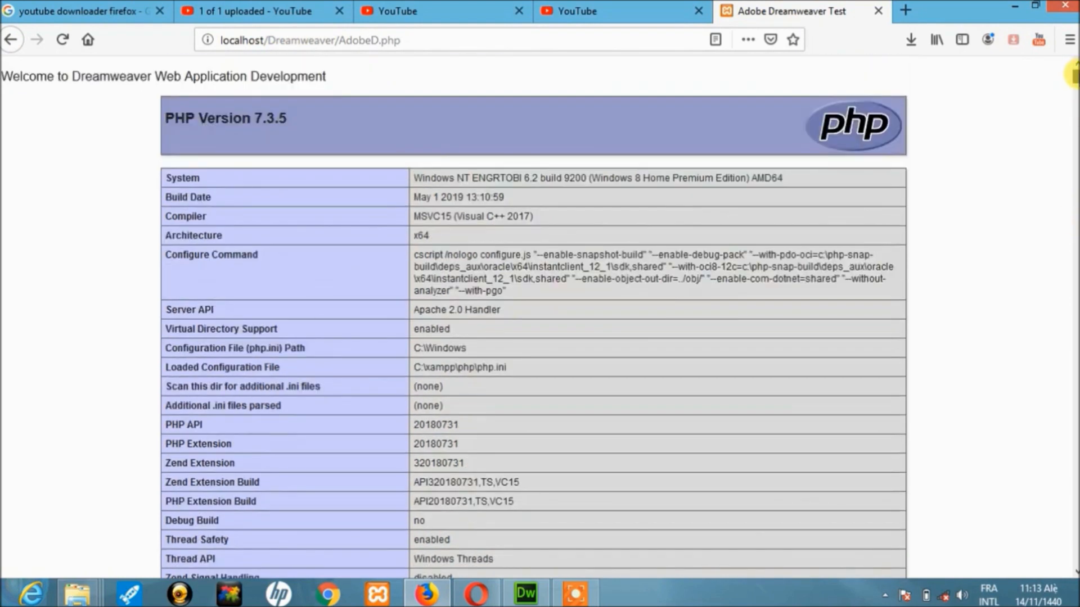
{"action": "scroll", "coordinate": [1072, 79], "scroll_direction": "down", "scroll_amount": 4}
{"action": "scroll", "coordinate": [1071, 81], "scroll_direction": "down", "scroll_amount": 10}
{"action": "scroll", "coordinate": [1071, 67], "scroll_direction": "up", "scroll_amount": 12}
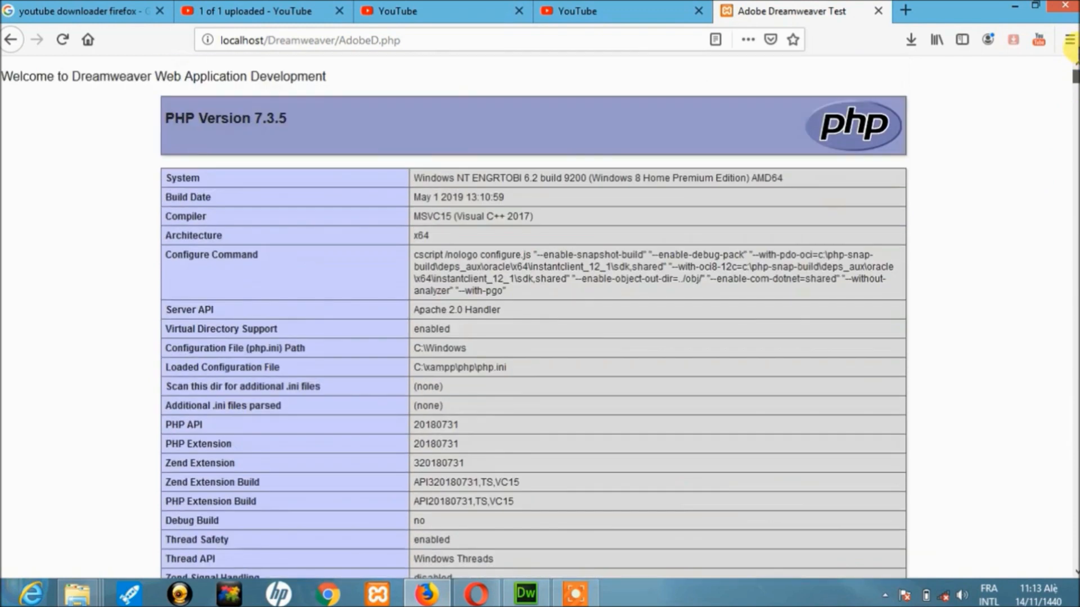
Examine the page address by highlighting its localhost, Dreamweaver folder and AdobeD.php parts in turn.
{"action": "left_click", "coordinate": [335, 42]}
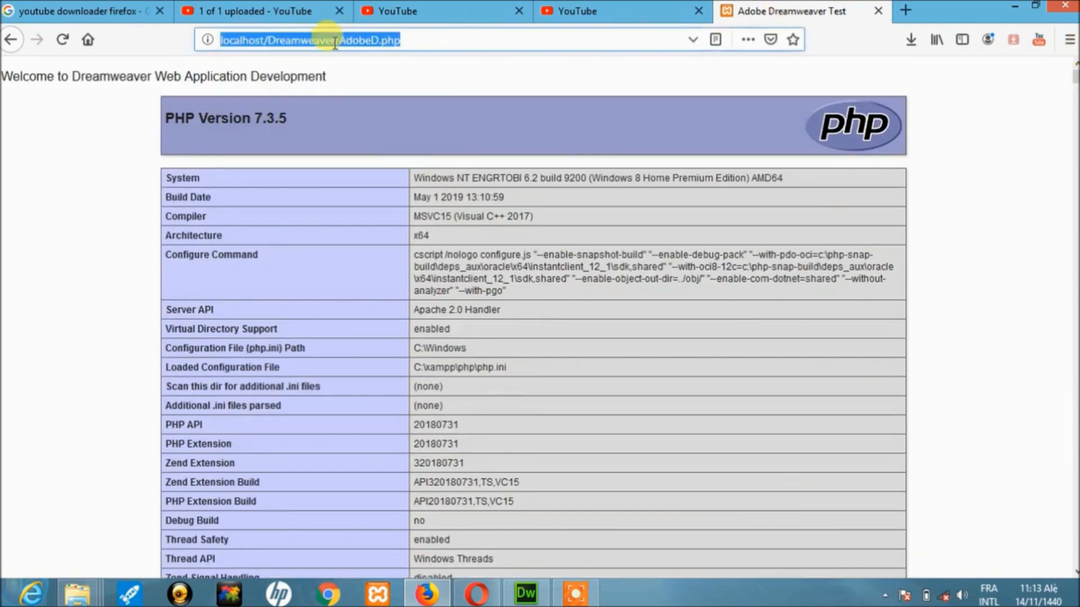
{"action": "left_click", "coordinate": [337, 39]}
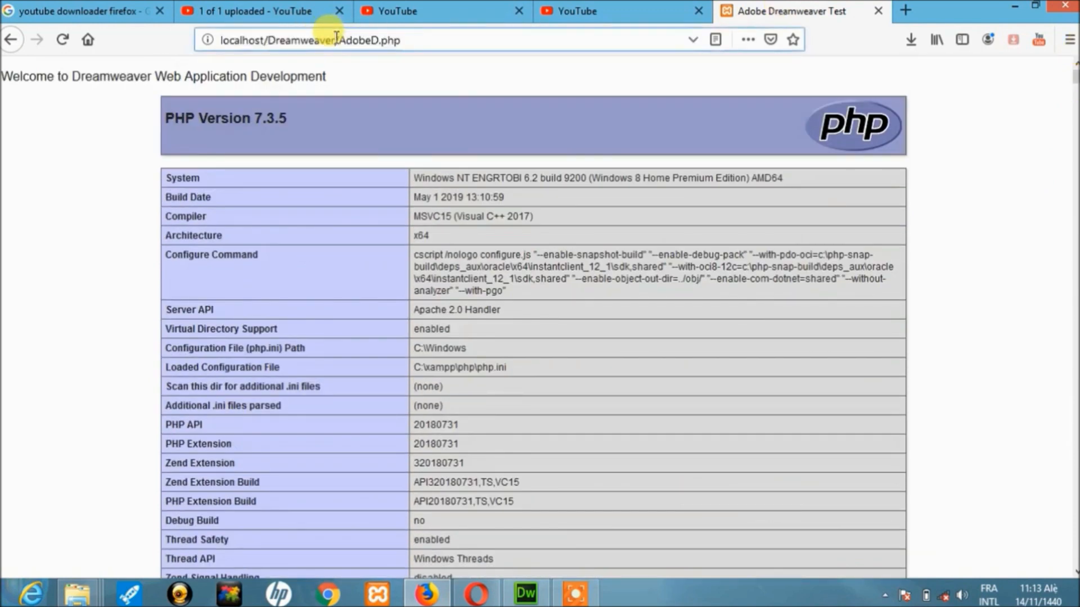
{"action": "left_click_drag", "start_coordinate": [262, 38], "coordinate": [222, 39]}
{"action": "left_click_drag", "start_coordinate": [336, 39], "coordinate": [269, 38]}
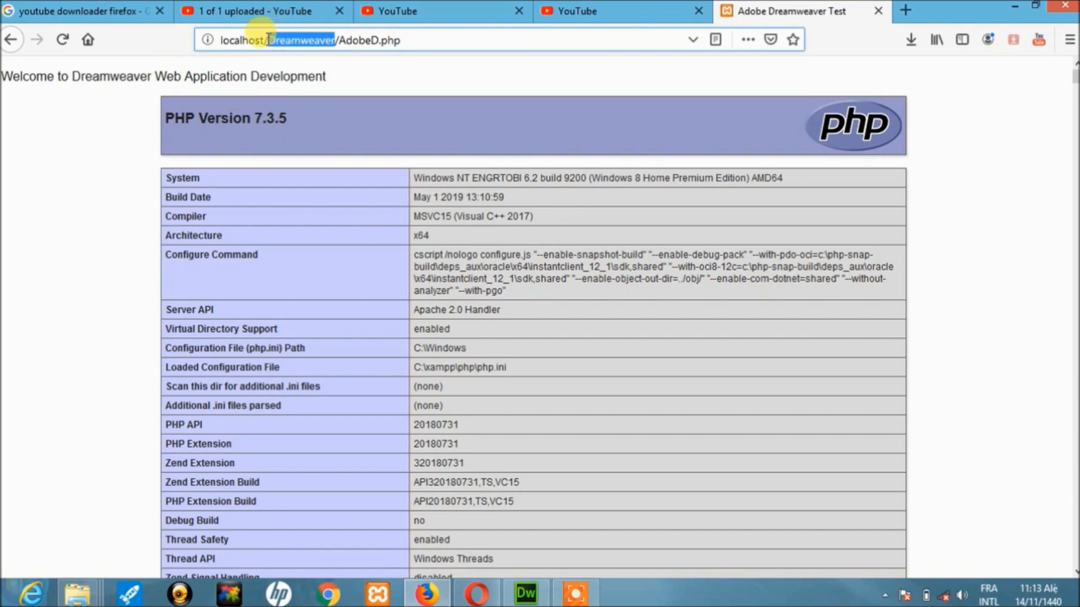
{"action": "left_click_drag", "start_coordinate": [400, 39], "coordinate": [349, 42]}
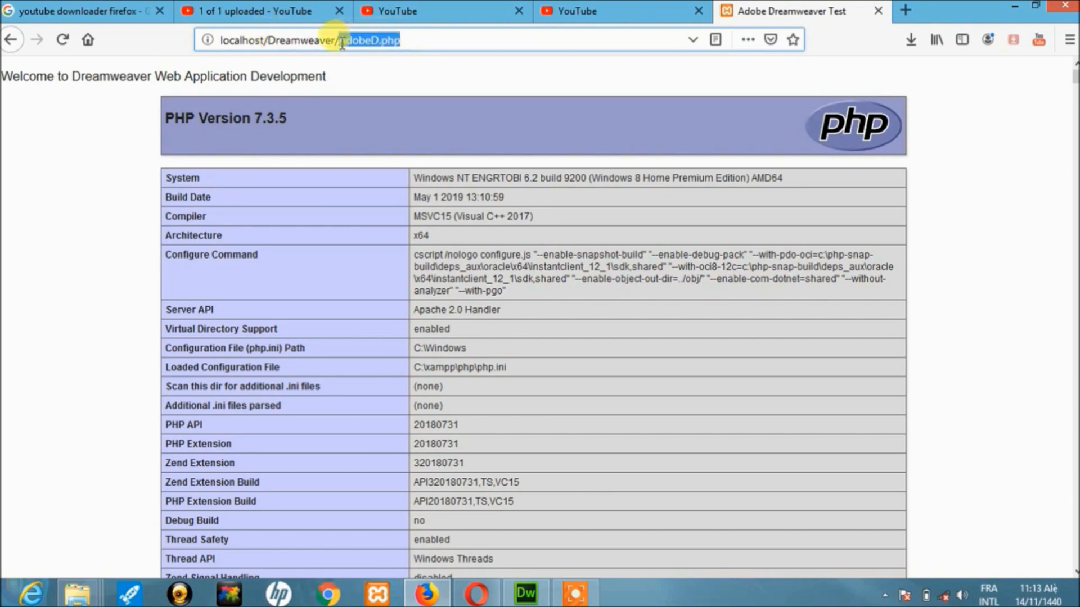